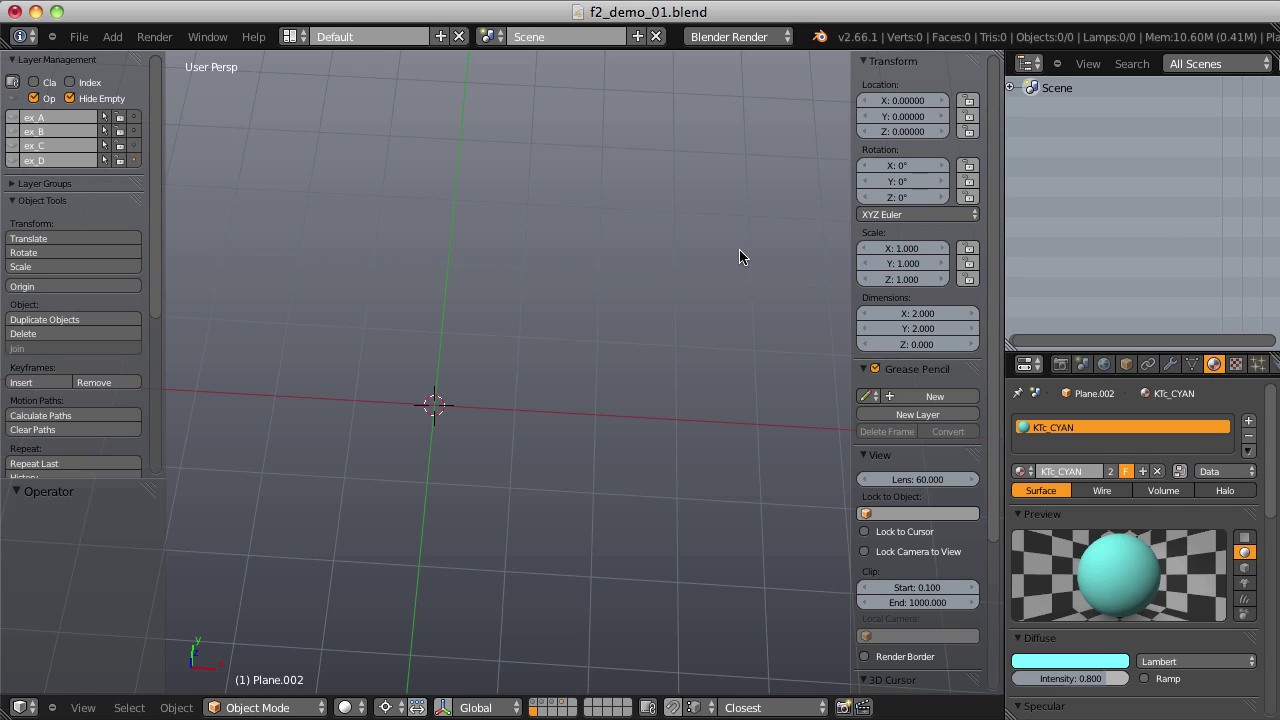
Step: Open the add-on preferences, search for "f2" and enable the Mesh: F2 add-on
key(ctrl+alt+u)
drag(728, 22, 692, 95)
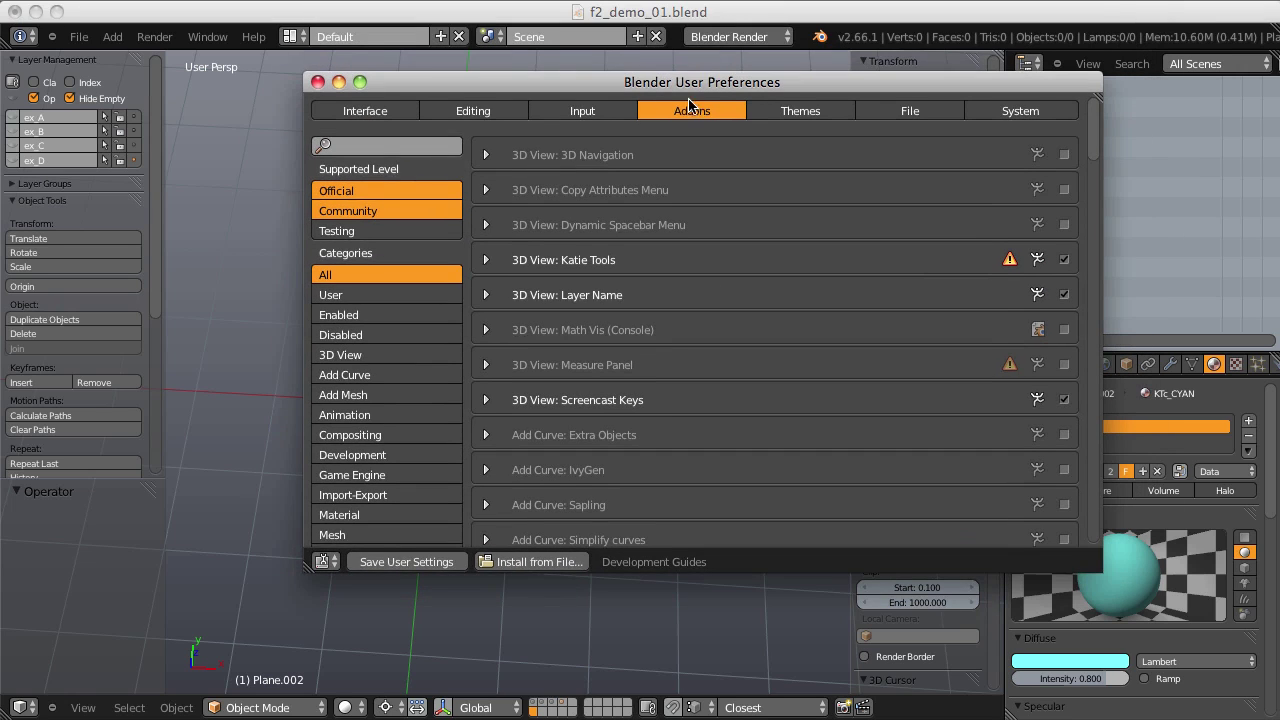
click(415, 141)
text(f2)
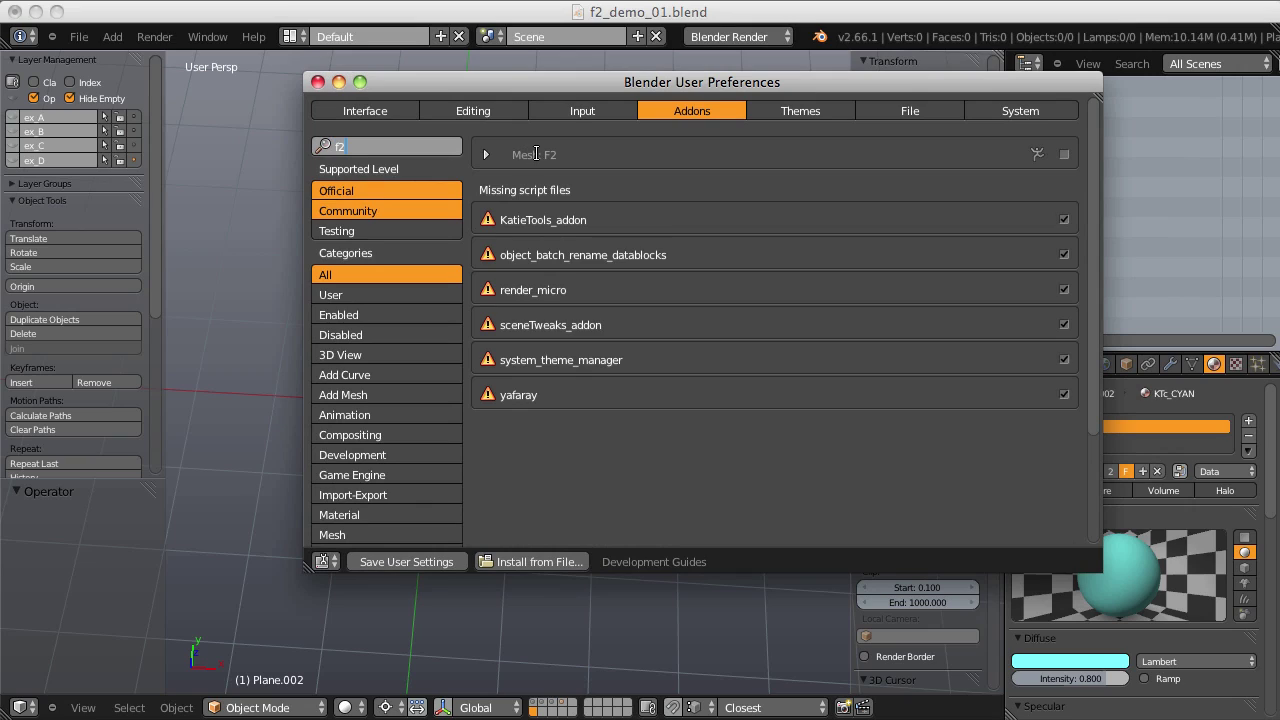
click(1065, 157)
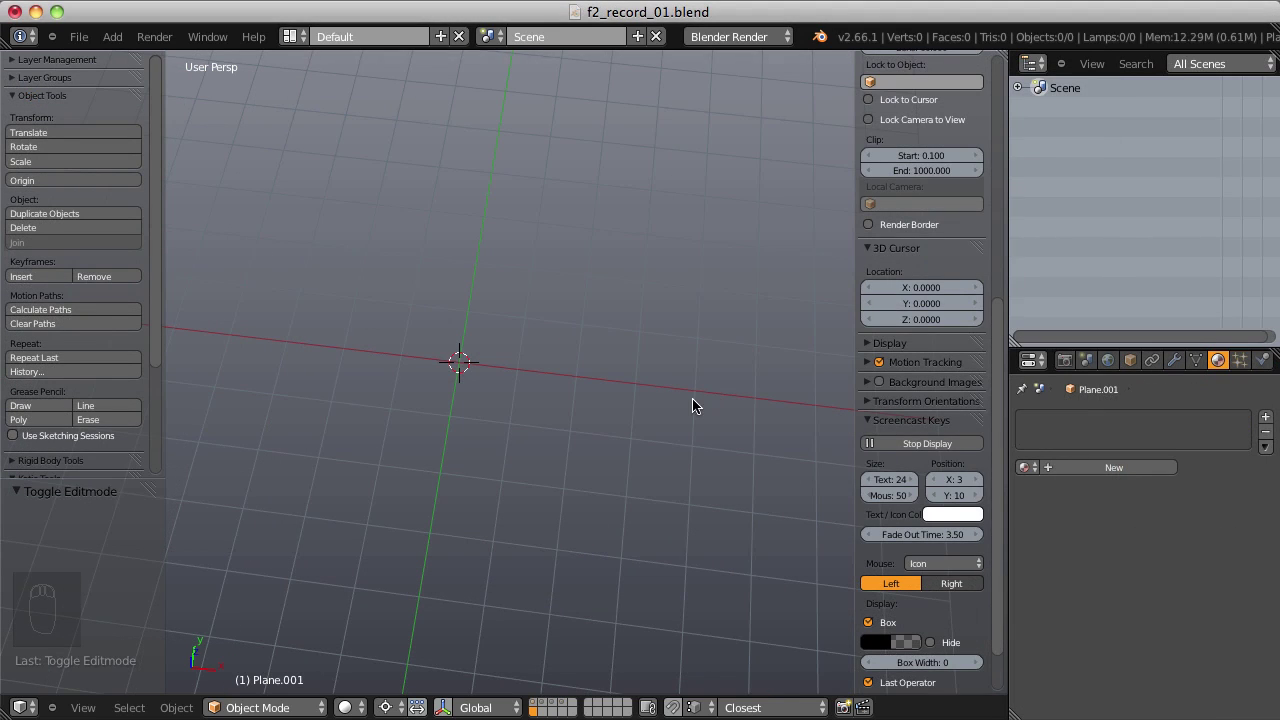
Step: Show the first layer's plane mesh and open it in Edit Mode with edge selection
click(535, 707)
scroll(523, 354, up, 5)
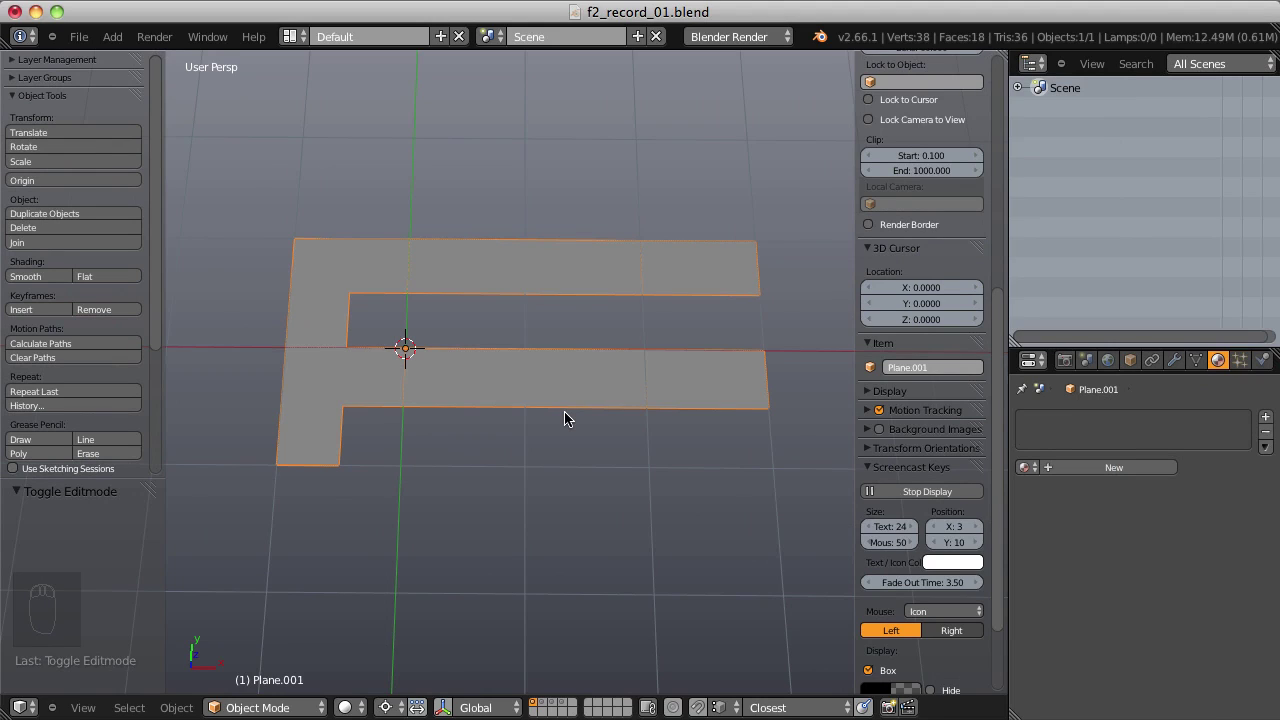
key(Tab)
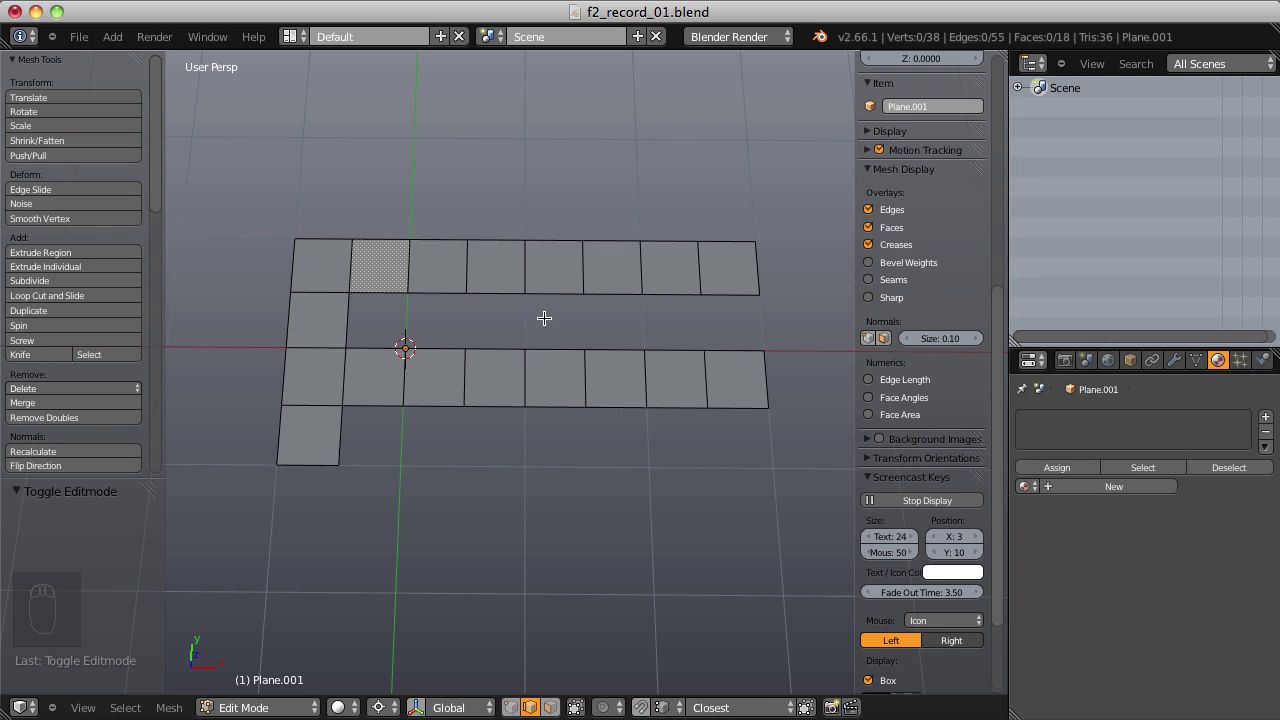
key(ctrl+Tab)
click(506, 318)
Step: Try filling the long gap by selecting only its two facing edge runs and using Bridge Two Edge Loops, and undo it
alt+click(442, 294)
scroll(483, 280, up, 1)
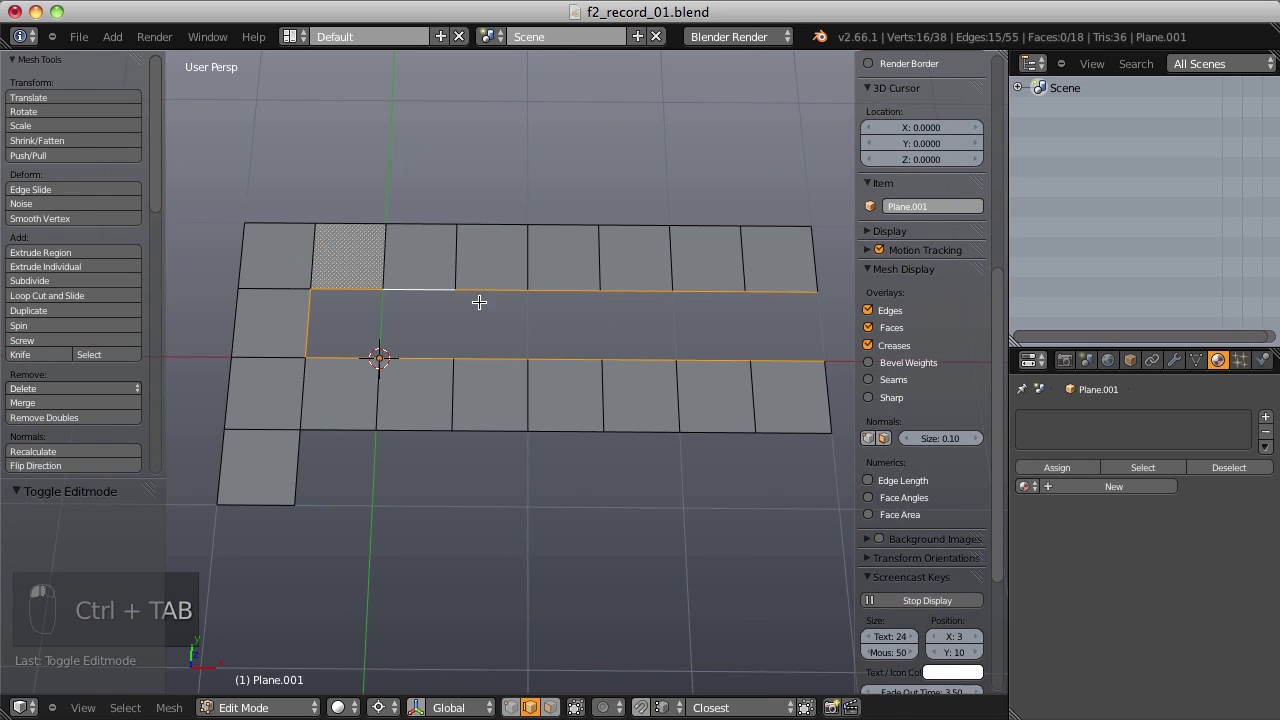
shift+click(497, 290)
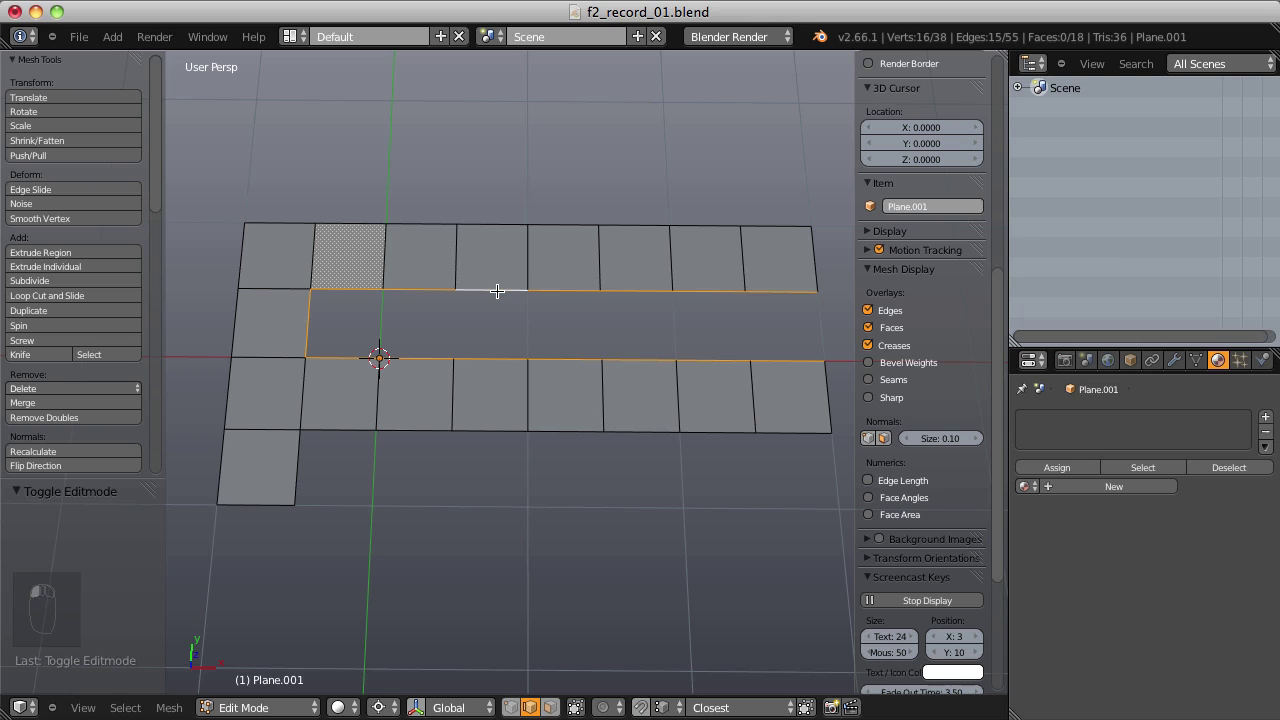
shift+click(308, 318)
key(ctrl+e)
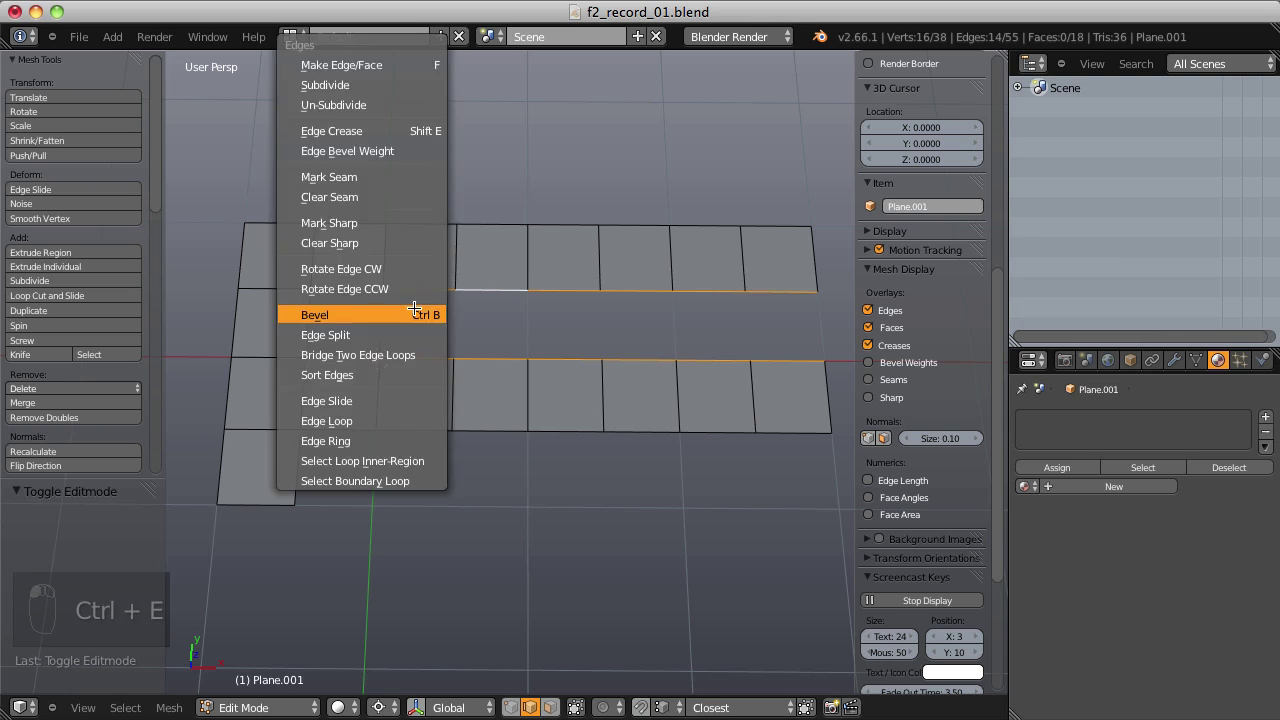
click(425, 348)
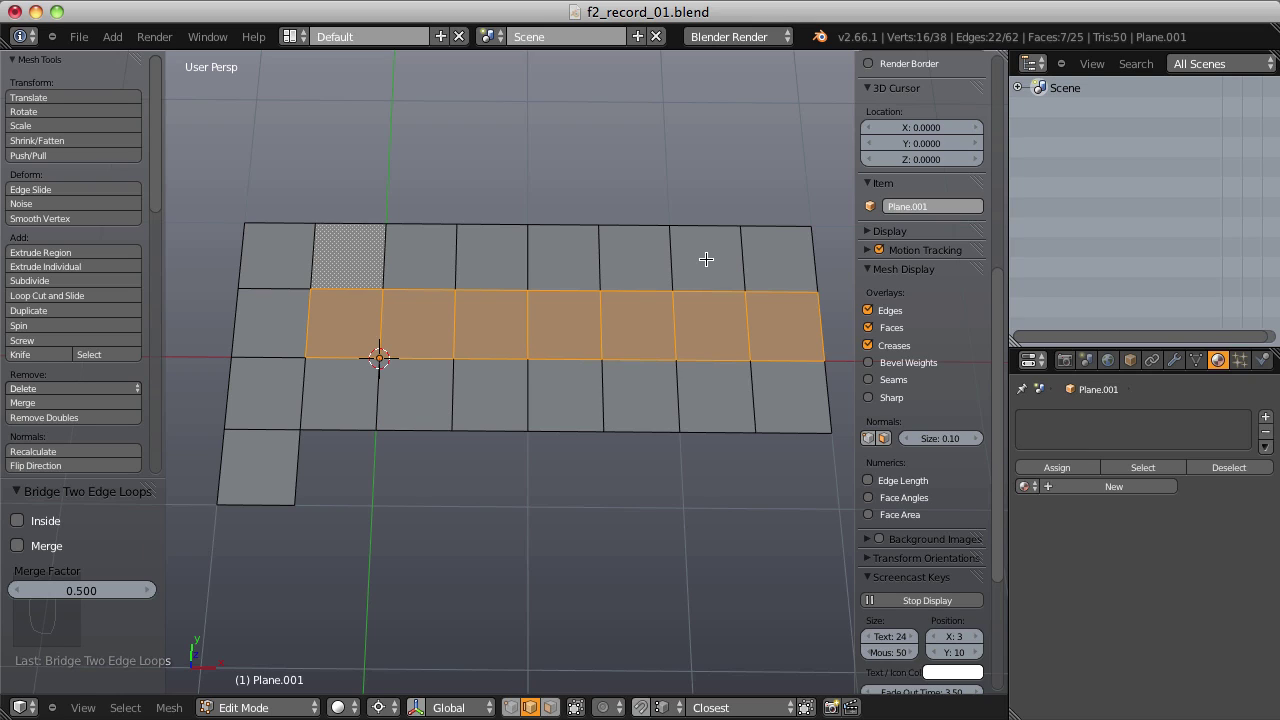
key(ctrl+z)
shift+right_click(414, 306)
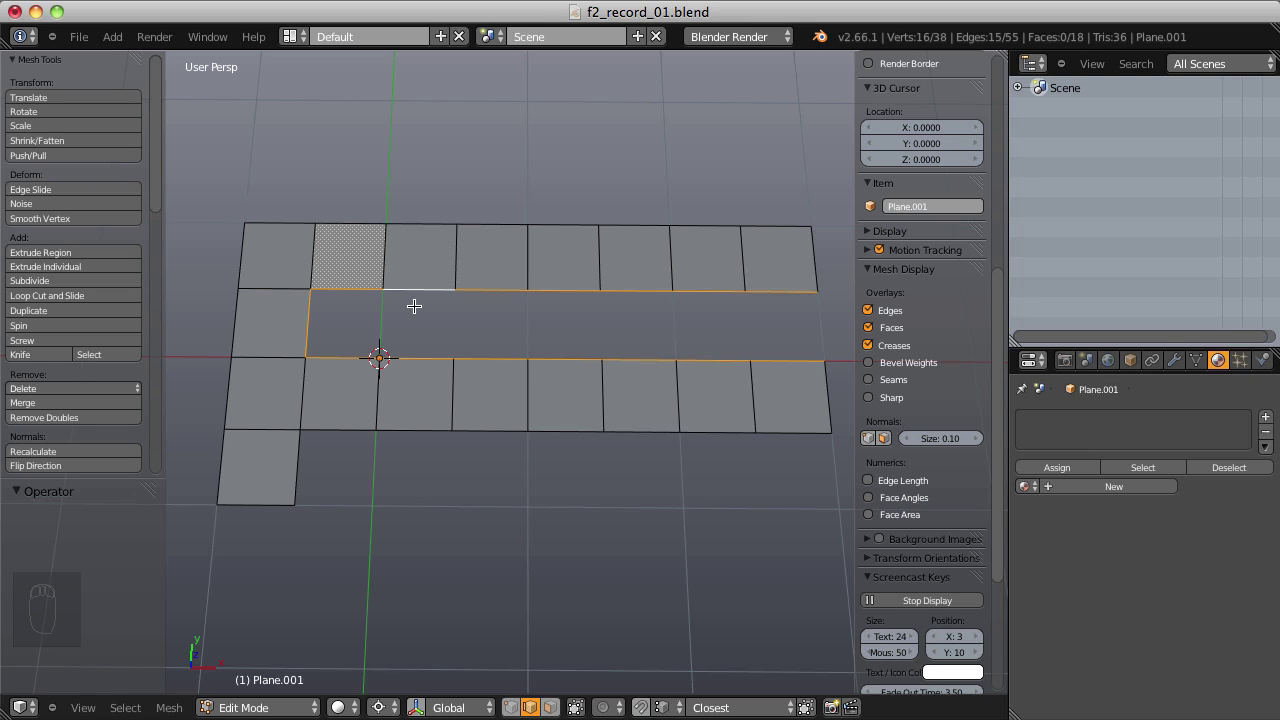
Step: Fill the long gap face by face with Make Edge/Face, starting from its short closed-end edge
right_click(312, 317)
key(f)
key(f)
key(f)
key(f)
key(f)
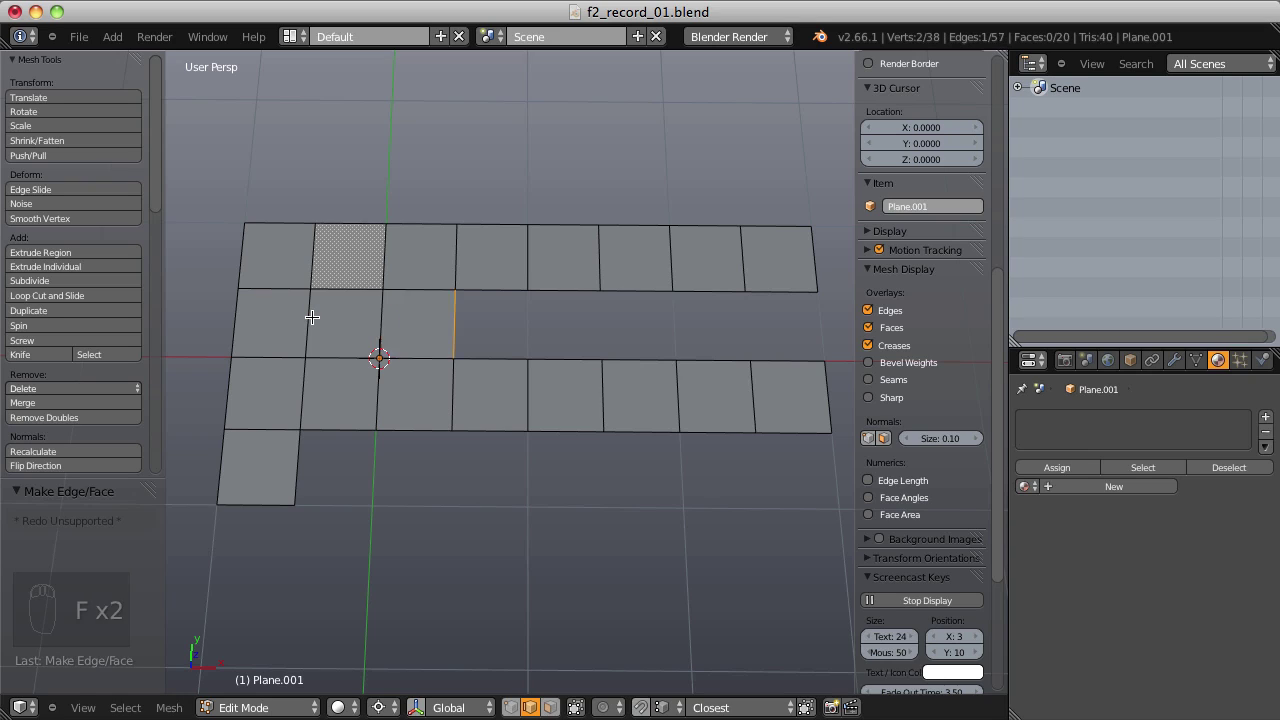
key(f)
key(f)
key(f)
key(f)
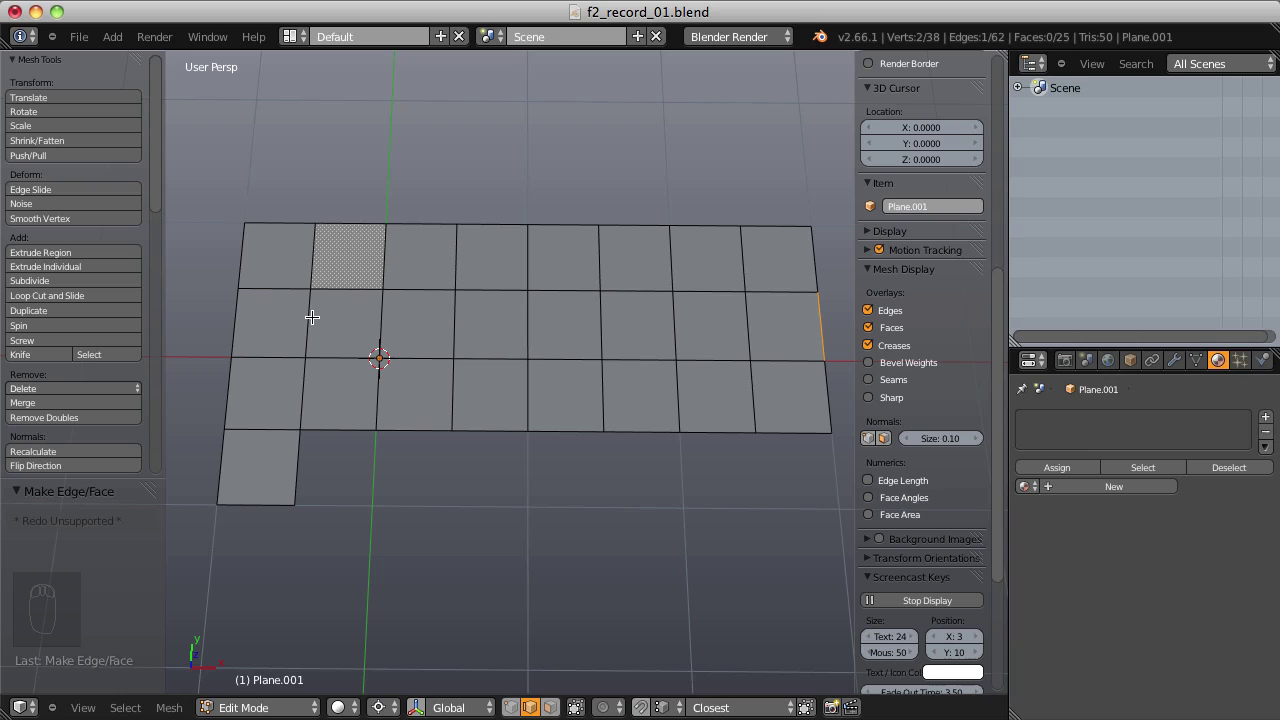
Step: Undo the faces added across the long gap
key(ctrl+z)
key(ctrl+z)
key(ctrl+z)
key(ctrl+z)
key(ctrl+z)
key(ctrl+z)
key(ctrl+z)
key(ctrl+z)
key(ctrl+z)
key(ctrl+z)
key(ctrl+z)
key(ctrl+z)
key(ctrl+z)
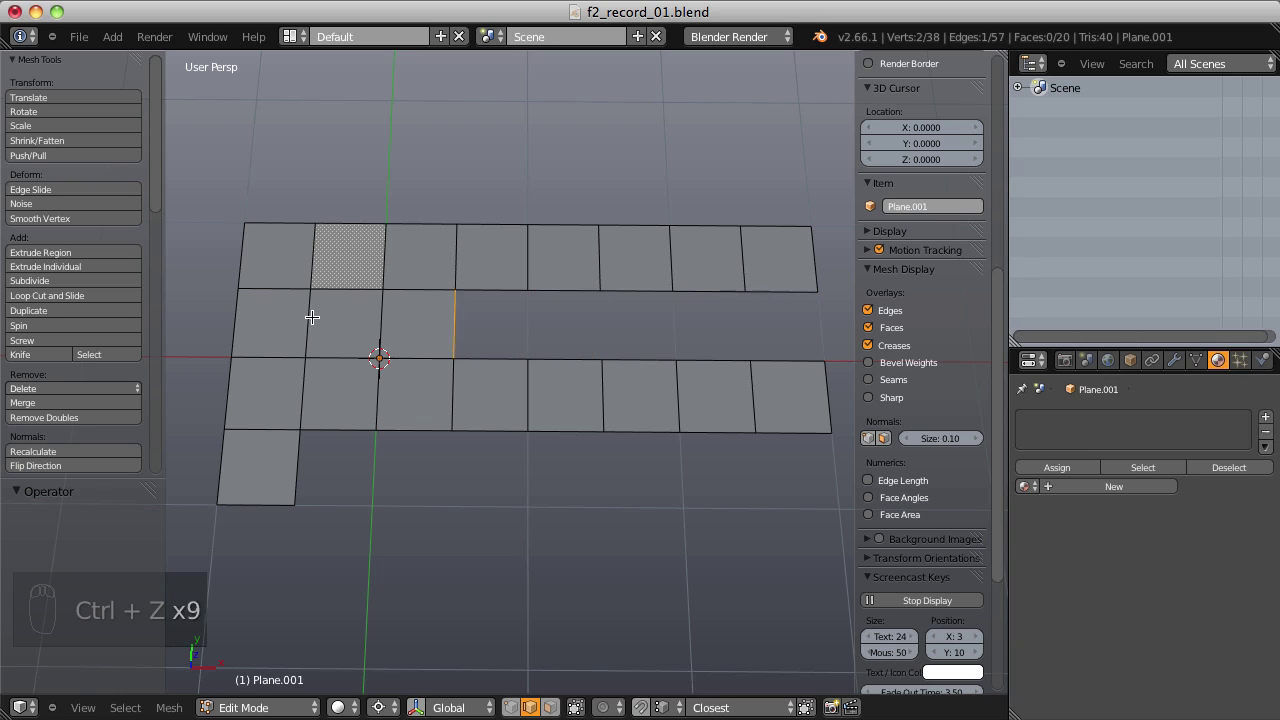
Step: Refill the gap between the two long rows with quads, repeating Make Edge/Face until it reaches the open end
key(f)
key(f)
key(f)
key(f)
key(f)
key(f)
key(f)
key(f)
key(f)
key(f)
key(f)
key(f)
key(f)
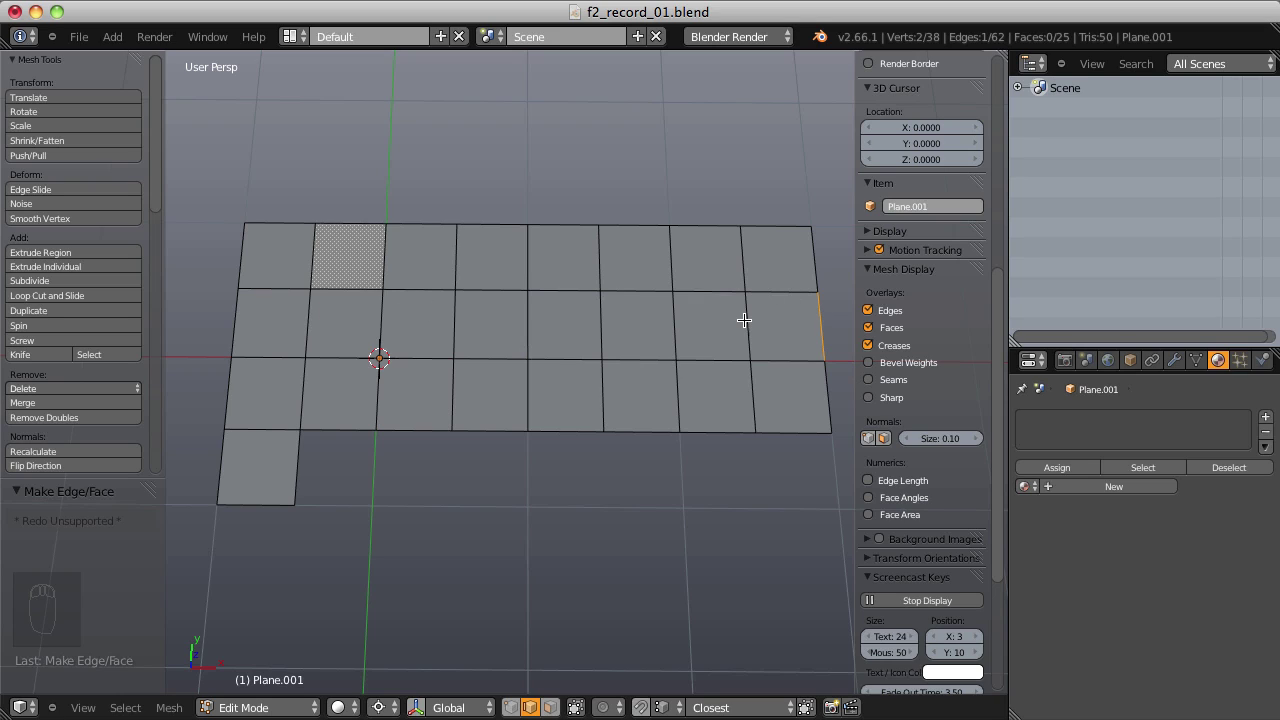
key(ctrl+Tab)
click(443, 437)
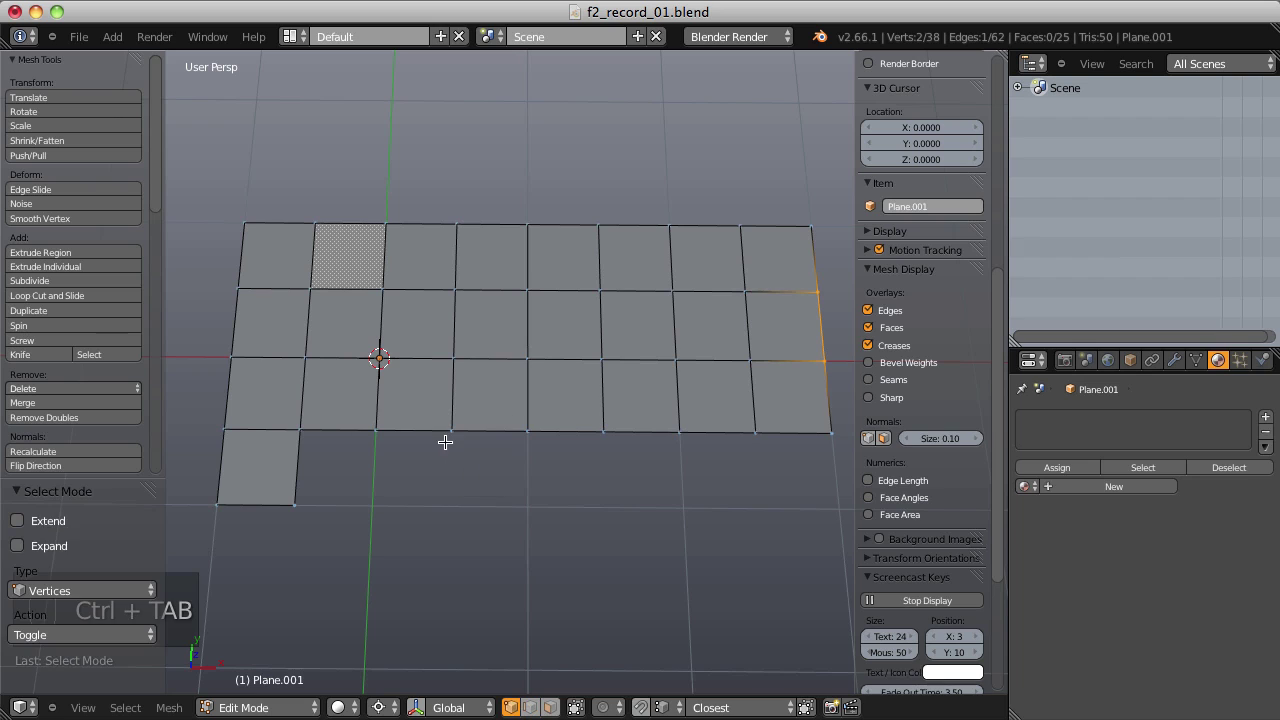
right_click(295, 427)
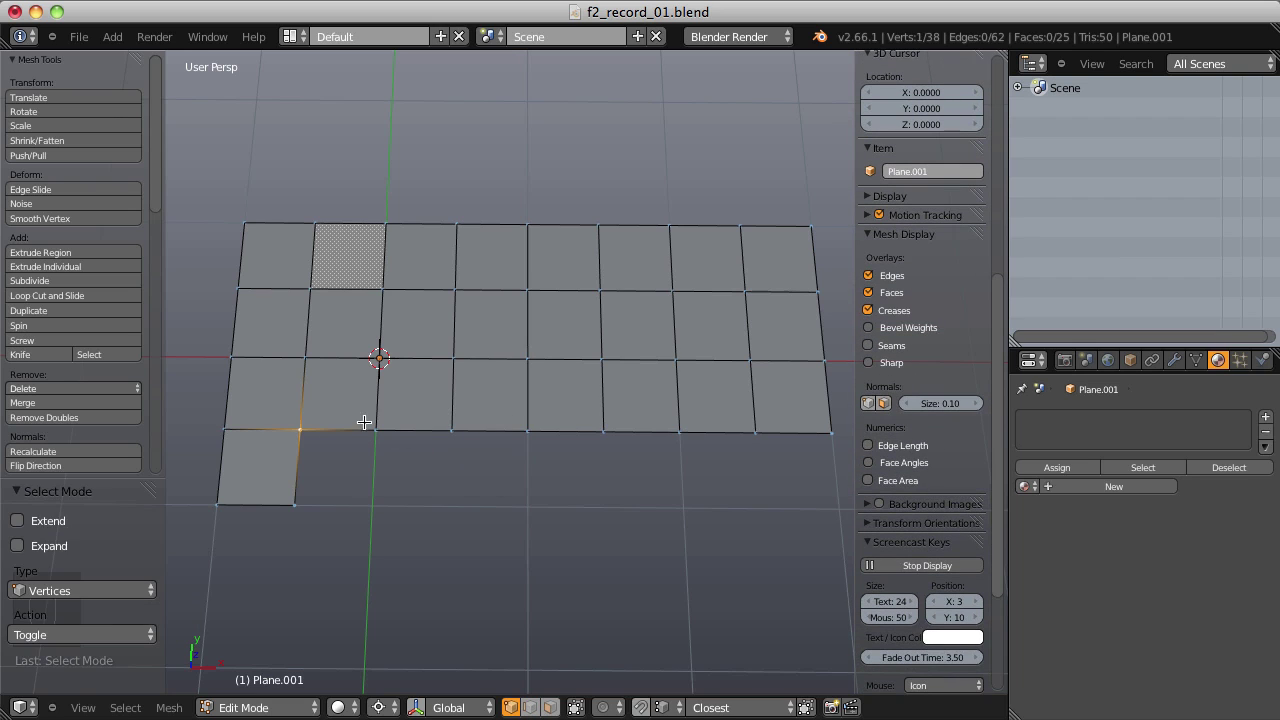
alt+right_click(418, 420)
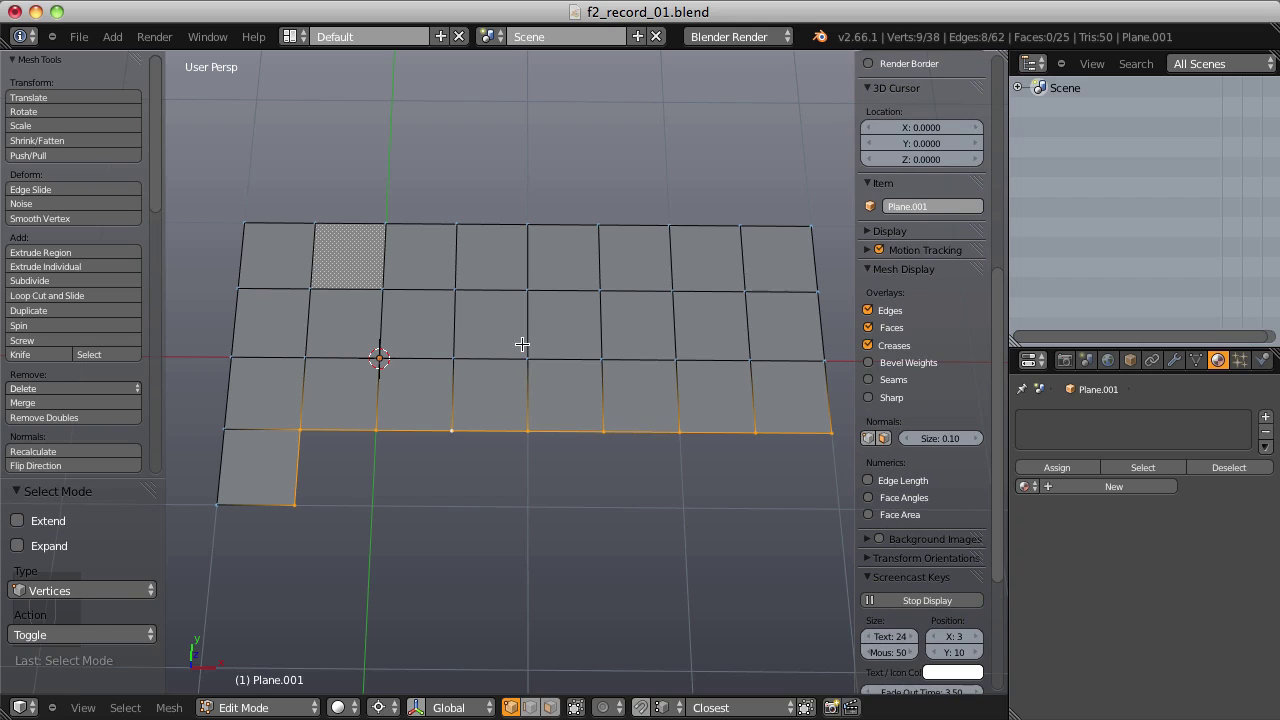
Step: Select the third row's lower edges from the third column to the far end and extrude them along Y, level with the lone corner face
key(ctrl+Tab)
click(452, 369)
right_click(429, 415)
ctrl+right_click(797, 423)
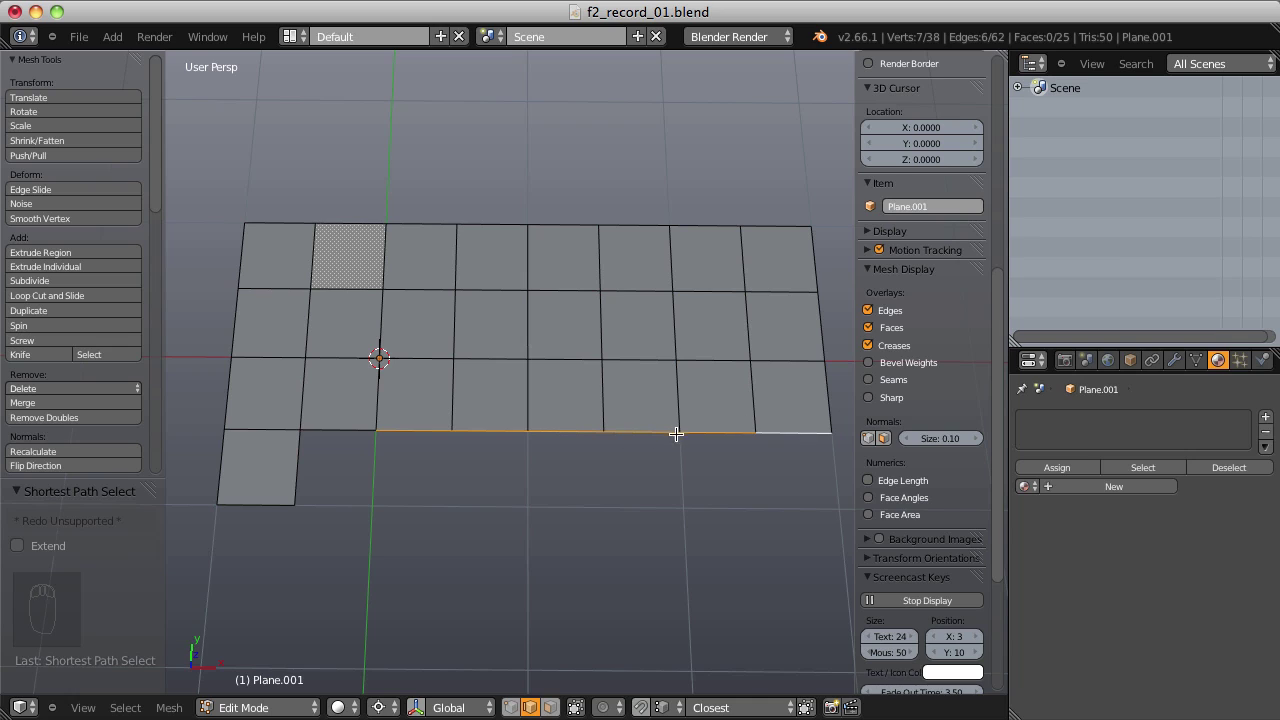
key(e)
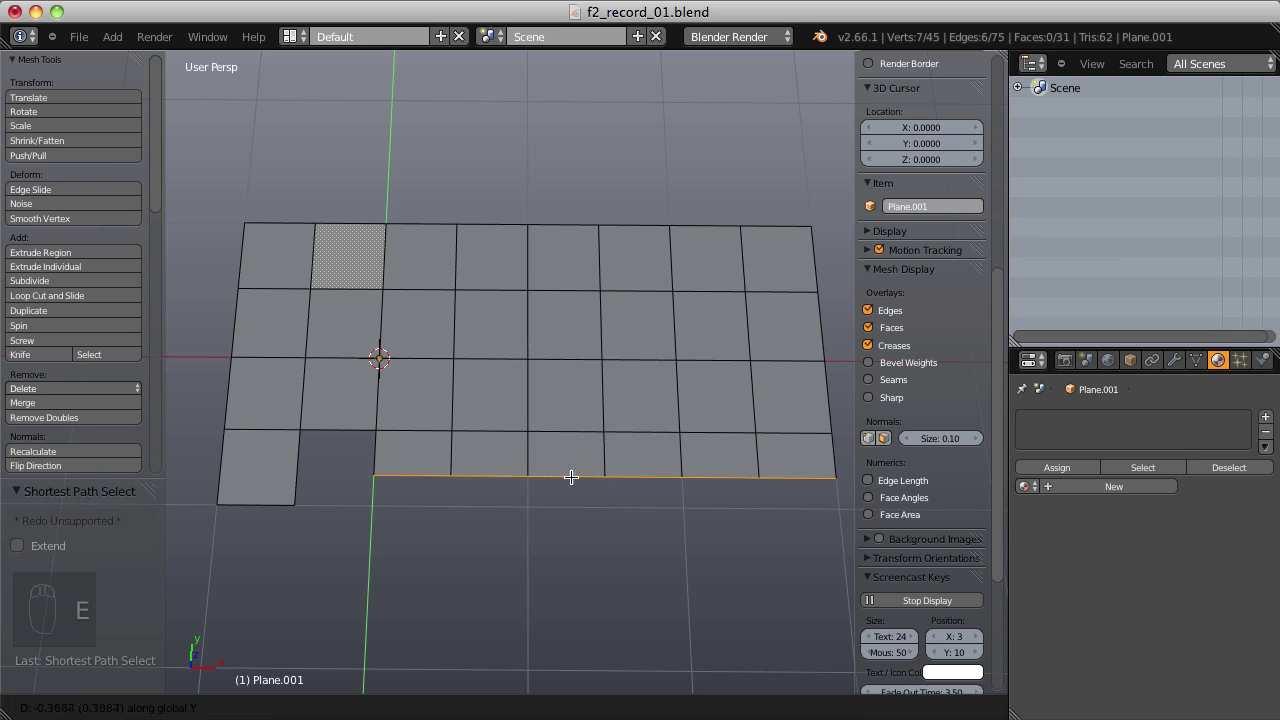
click(294, 505)
Step: Fill the one-face hole beside the lone corner face using its two facing side edges
right_click(374, 463)
shift+right_click(294, 463)
key(f)
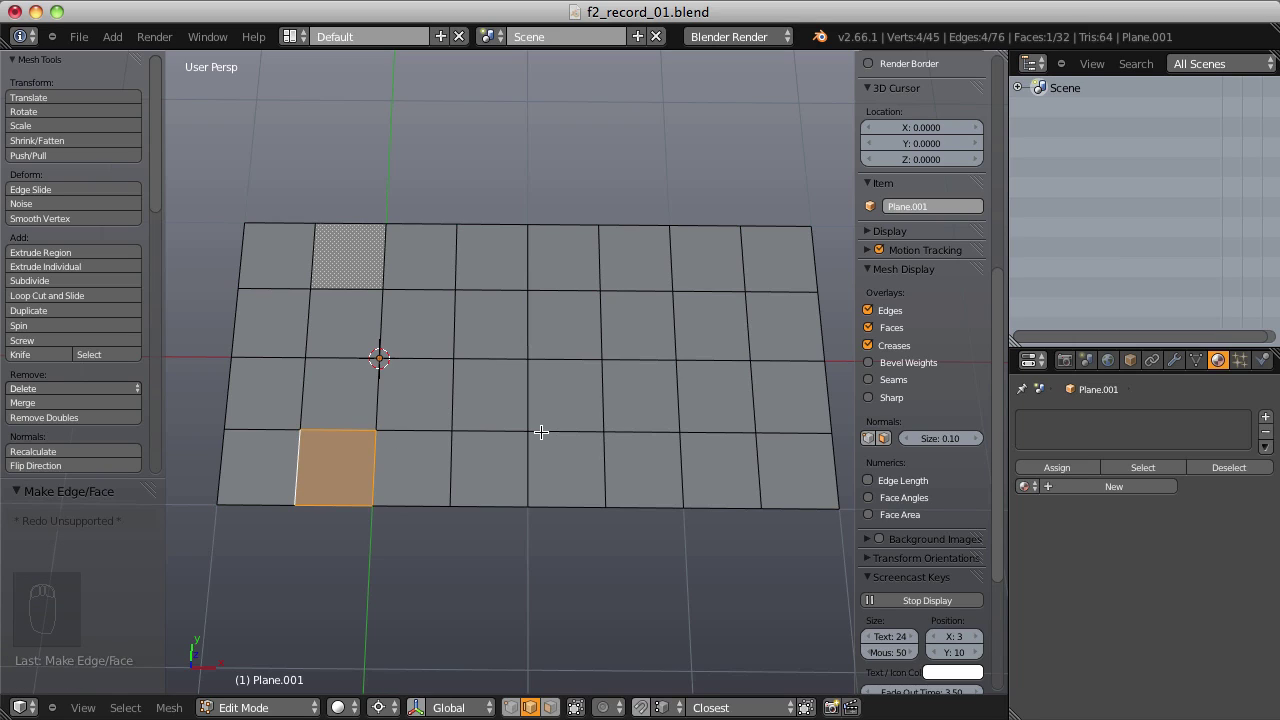
Step: Undo the hole fill, the edge extrusion and the edge path selection
key(ctrl+z)
key(ctrl+z)
key(ctrl+z)
key(ctrl+z)
key(ctrl+z)
key(ctrl+z)
key(ctrl+z)
key(ctrl+z)
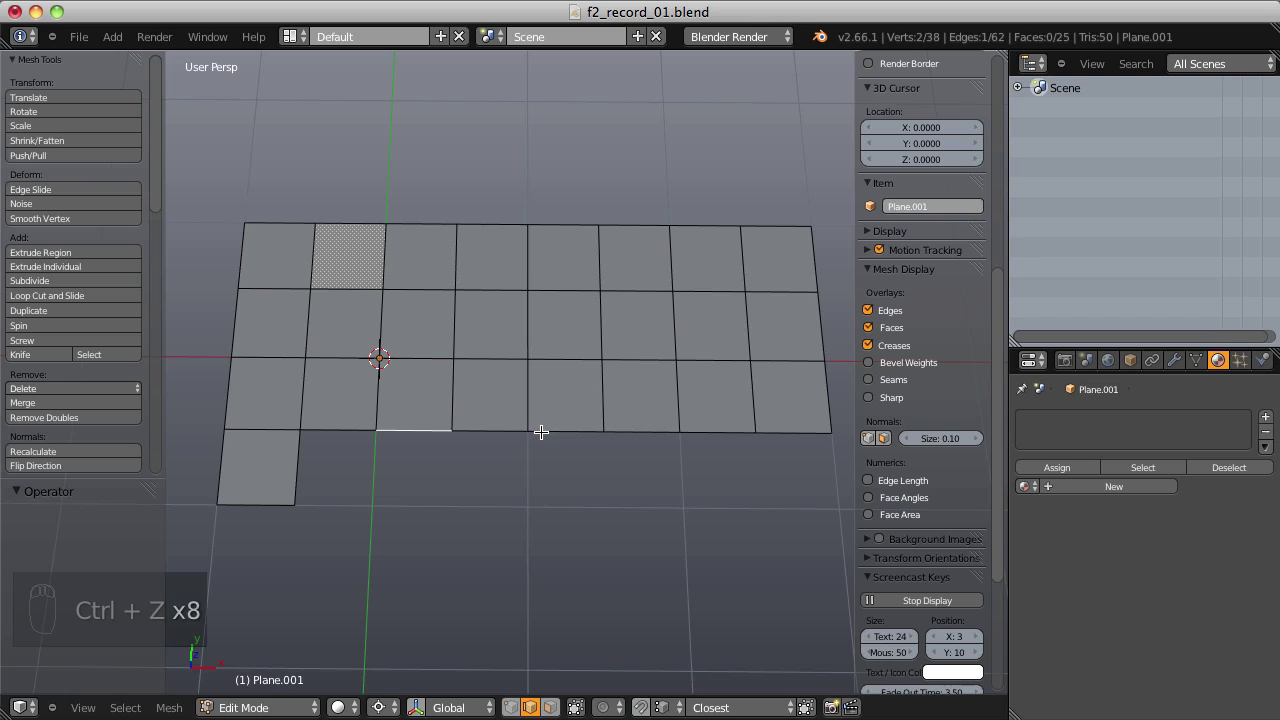
Step: Extrude the lower edge path -0.5 along Y and fill the remaining one-face hole between its two side edges
ctrl+right_click(801, 422)
key(e)
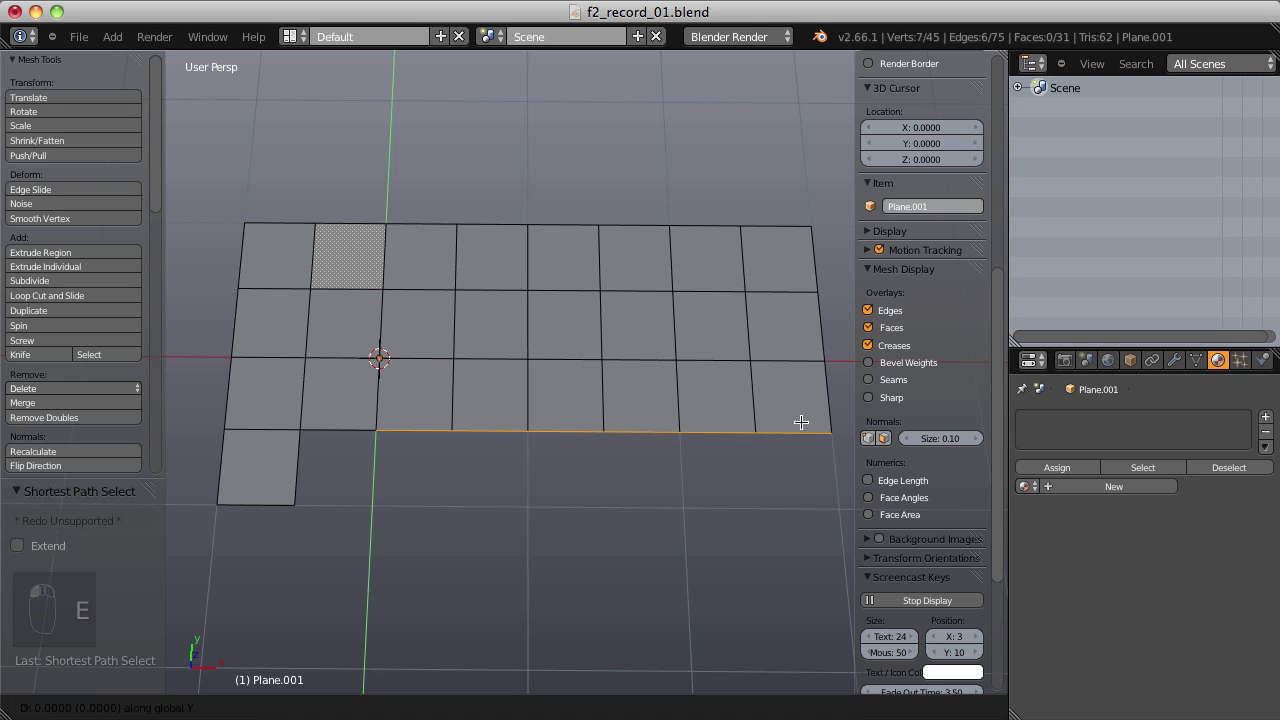
click(296, 501)
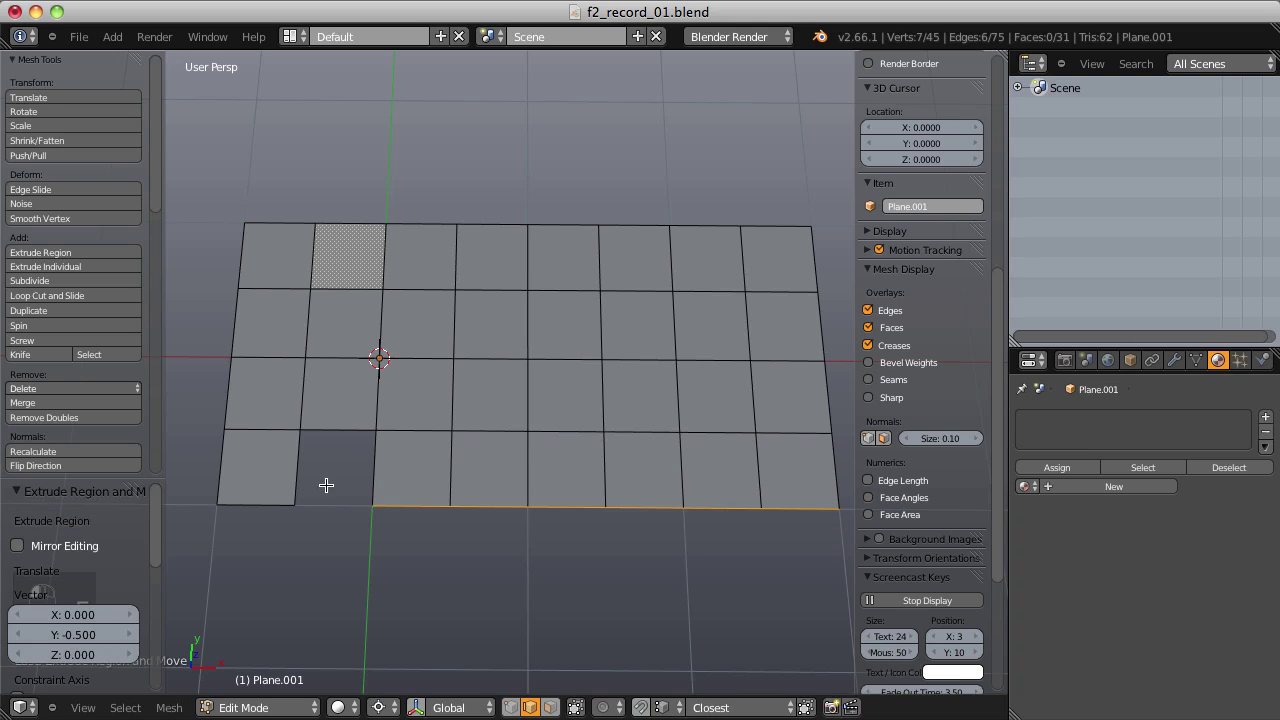
right_click(371, 451)
shift+right_click(303, 457)
key(f)
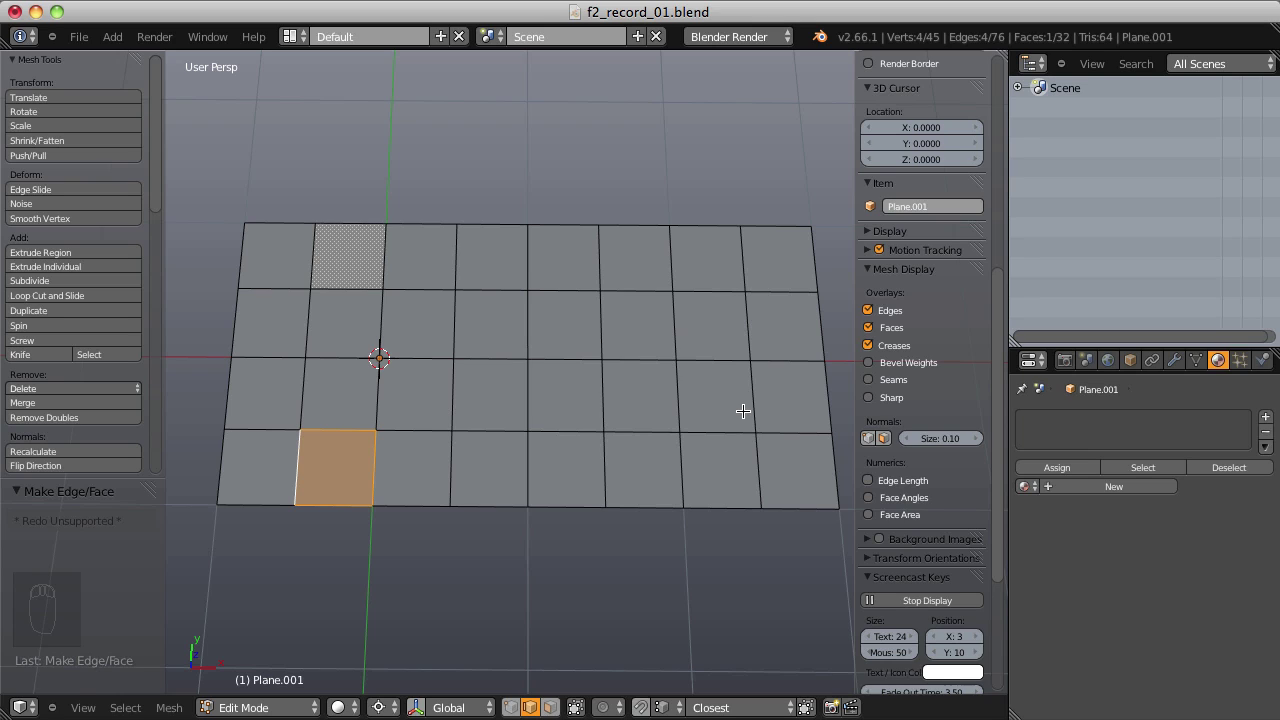
Step: Undo the -0.5 extrusion and the face that closes the hole
key(ctrl+z)
key(ctrl+z)
key(ctrl+z)
key(ctrl+z)
key(ctrl+z)
key(ctrl+z)
key(ctrl+z)
key(ctrl+z)
key(ctrl+z)
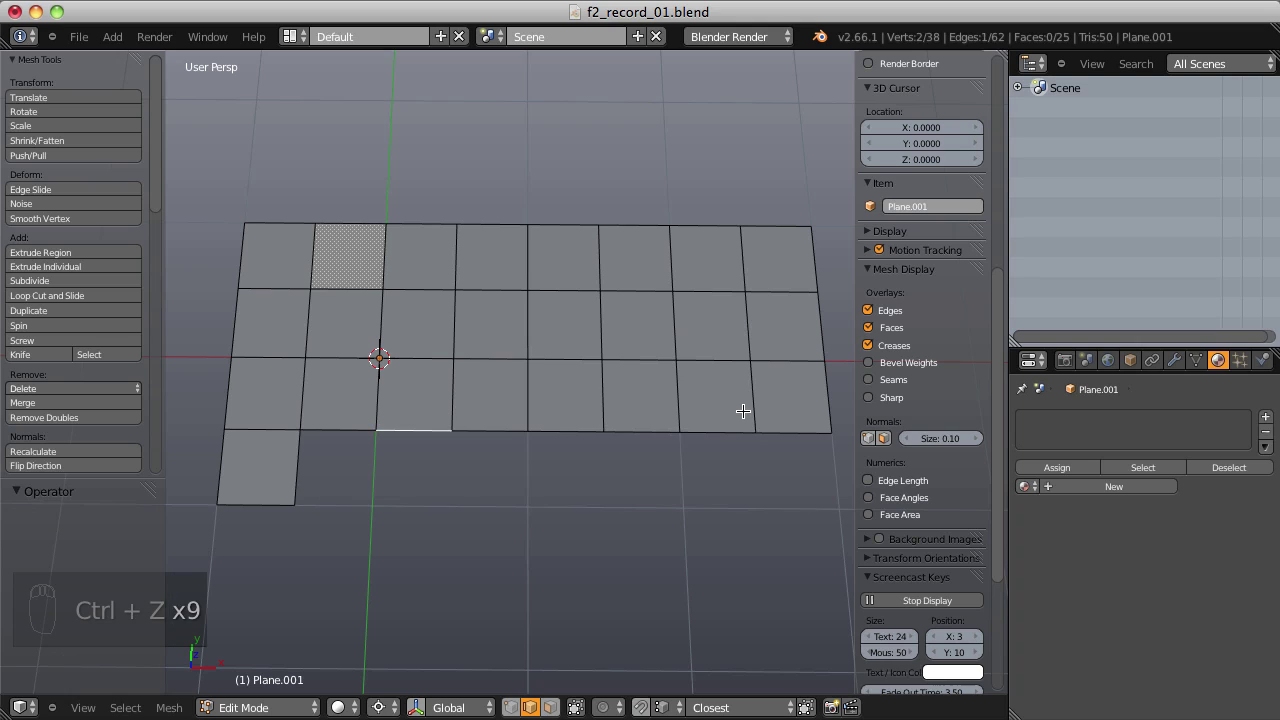
Step: In vertex selection, build the missing bottom row of quads from the inner corner vertex with repeated Make Edge/Face, and inspect the mesh
key(ctrl+Tab)
click(577, 394)
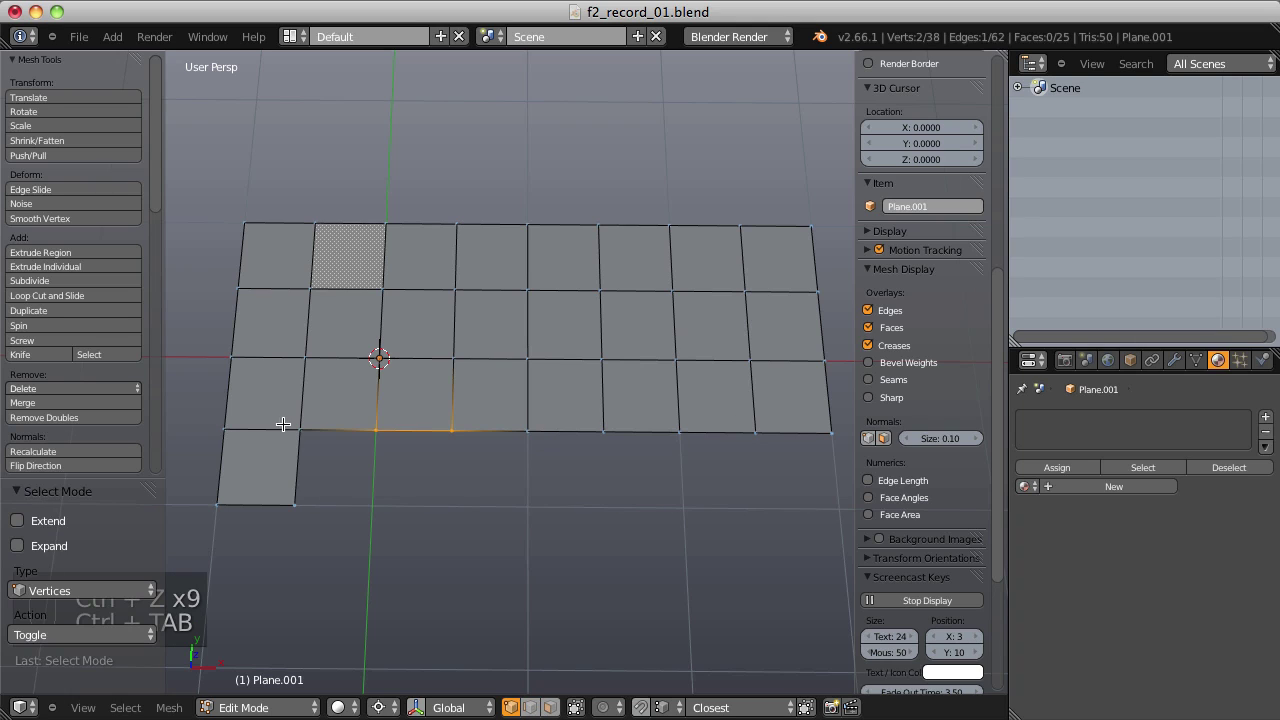
key(f)
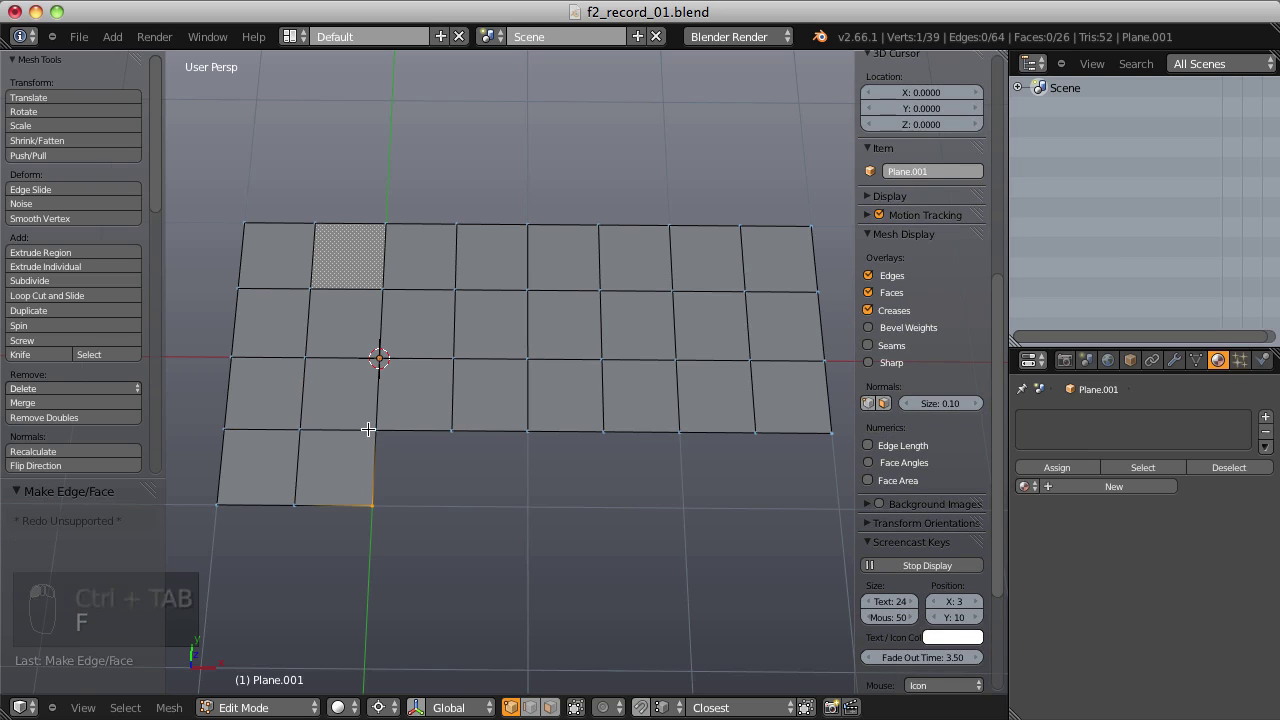
key(f)
key(f)
key(f)
key(f)
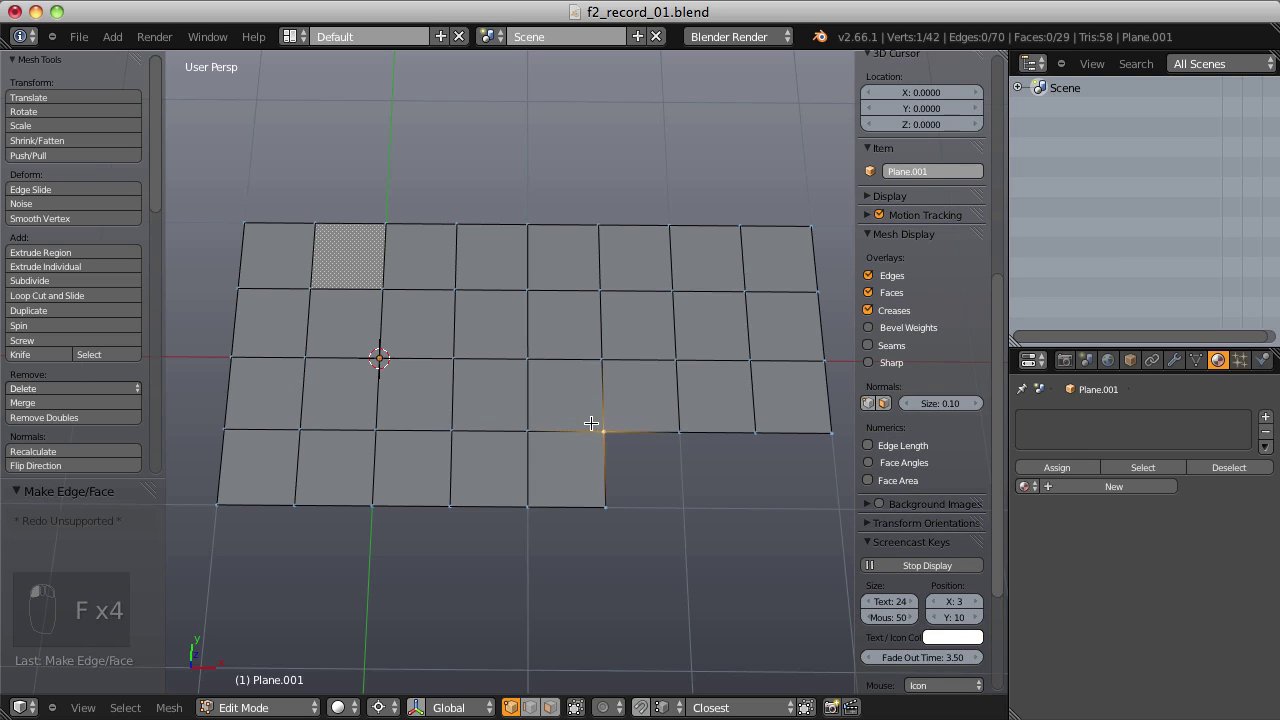
key(f)
key(f)
middle_drag(783, 423, 548, 310)
middle_drag(468, 434, 503, 391)
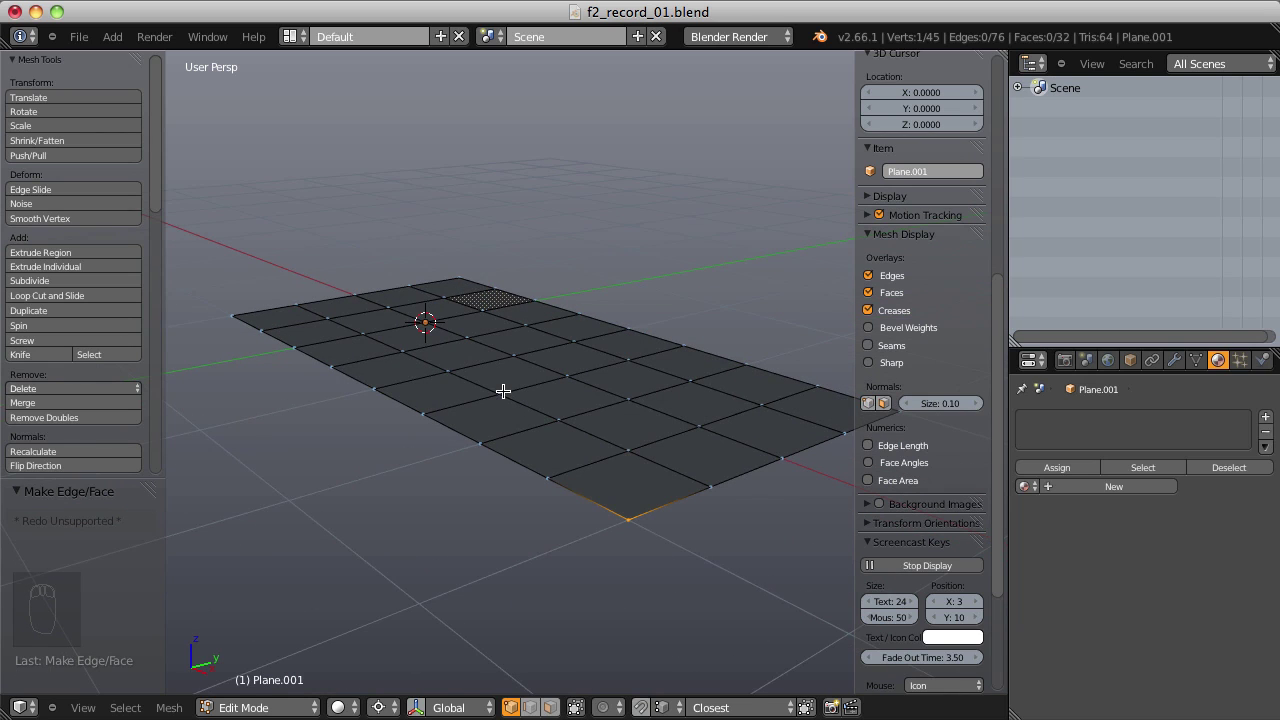
Step: Undo the bottom-row quads back to the single selected inner corner vertex
middle_drag(451, 349, 537, 374)
key(ctrl+z)
key(ctrl+z)
key(ctrl+z)
key(ctrl+z)
key(ctrl+z)
key(ctrl+z)
key(ctrl+z)
key(ctrl+z)
key(ctrl+z)
key(ctrl+z)
key(ctrl+z)
key(ctrl+z)
key(ctrl+z)
key(ctrl+z)
key(ctrl+z)
key(ctrl+z)
key(ctrl+z)
key(ctrl+z)
key(ctrl+z)
key(ctrl+z)
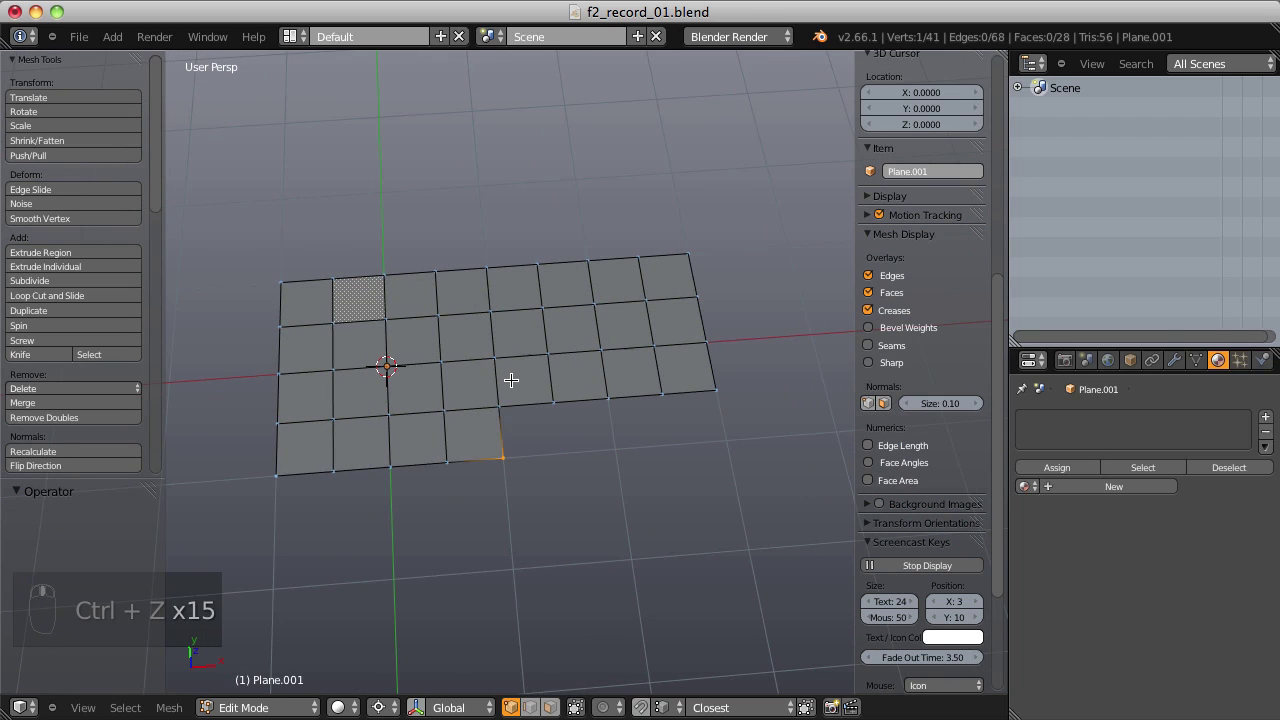
key(ctrl+z)
key(ctrl+z)
key(ctrl+z)
Step: Rebuild the full bottom row of quads from the inner corner vertex with Make Edge/Face, and save the file as f2_record_02.blend
middle_drag(466, 360, 328, 423)
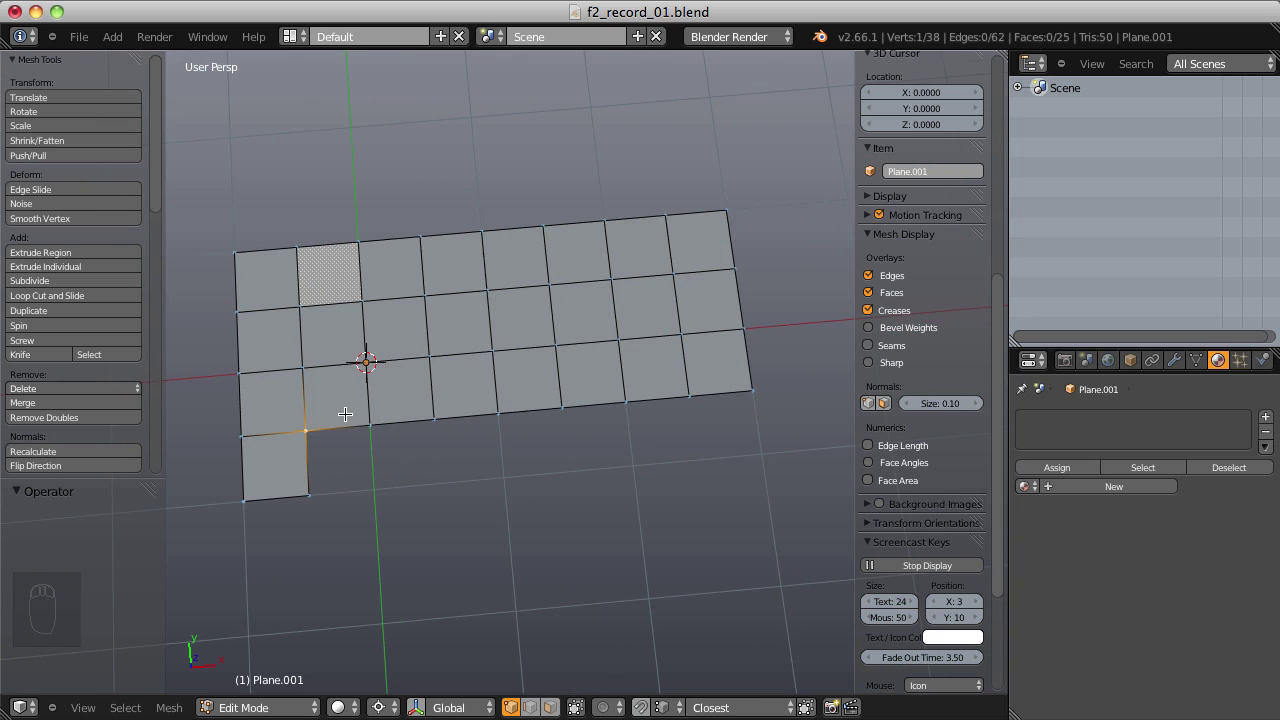
key(f)
key(f)
key(f)
key(f)
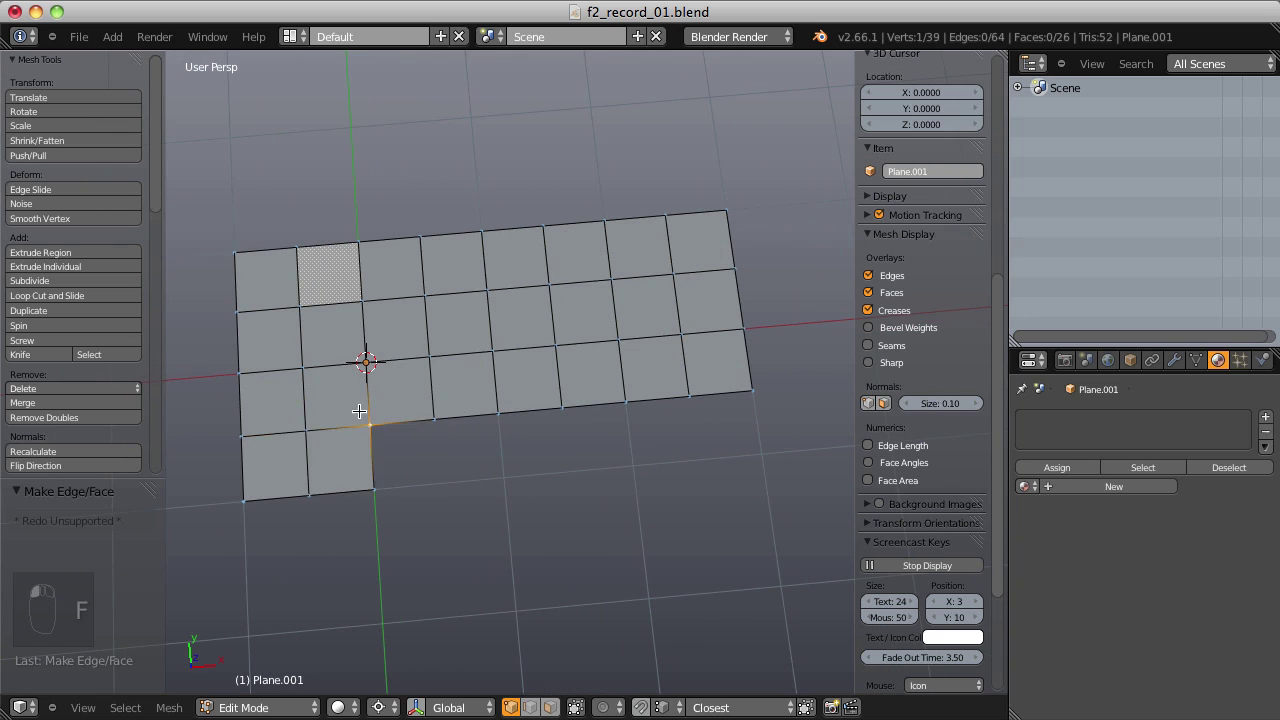
key(f)
key(f)
key(f)
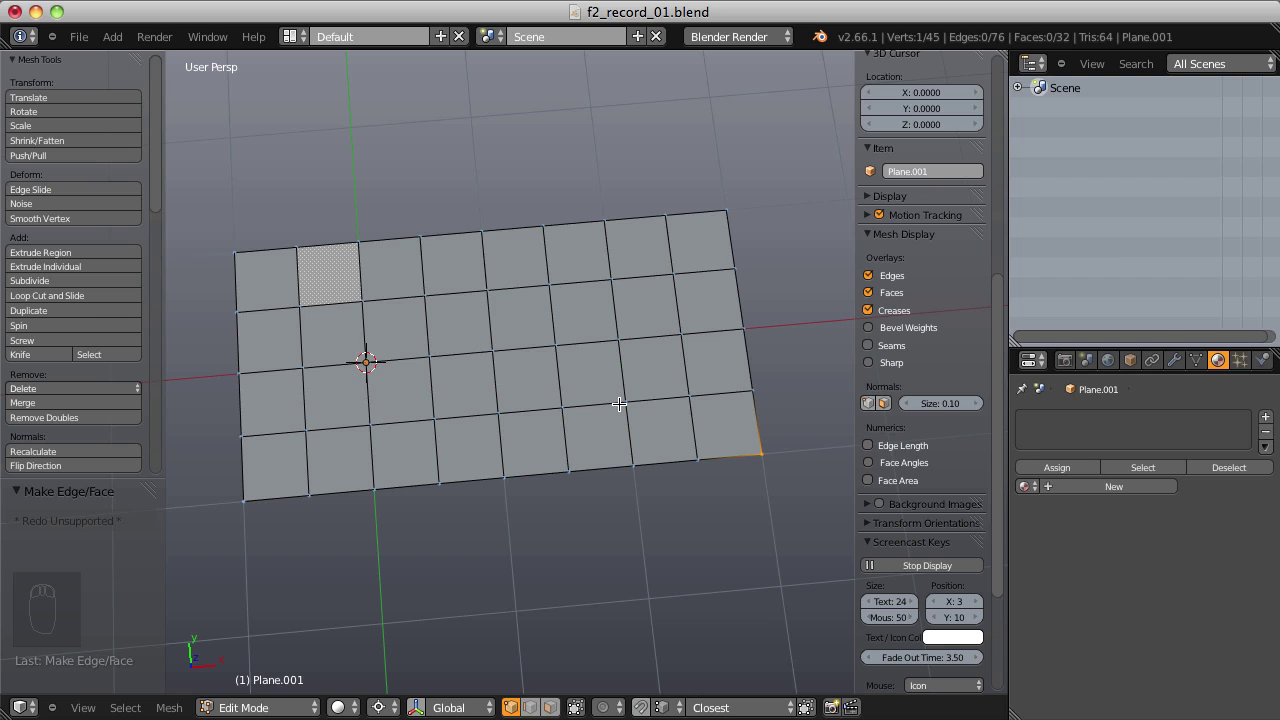
key(ctrl+alt+s)
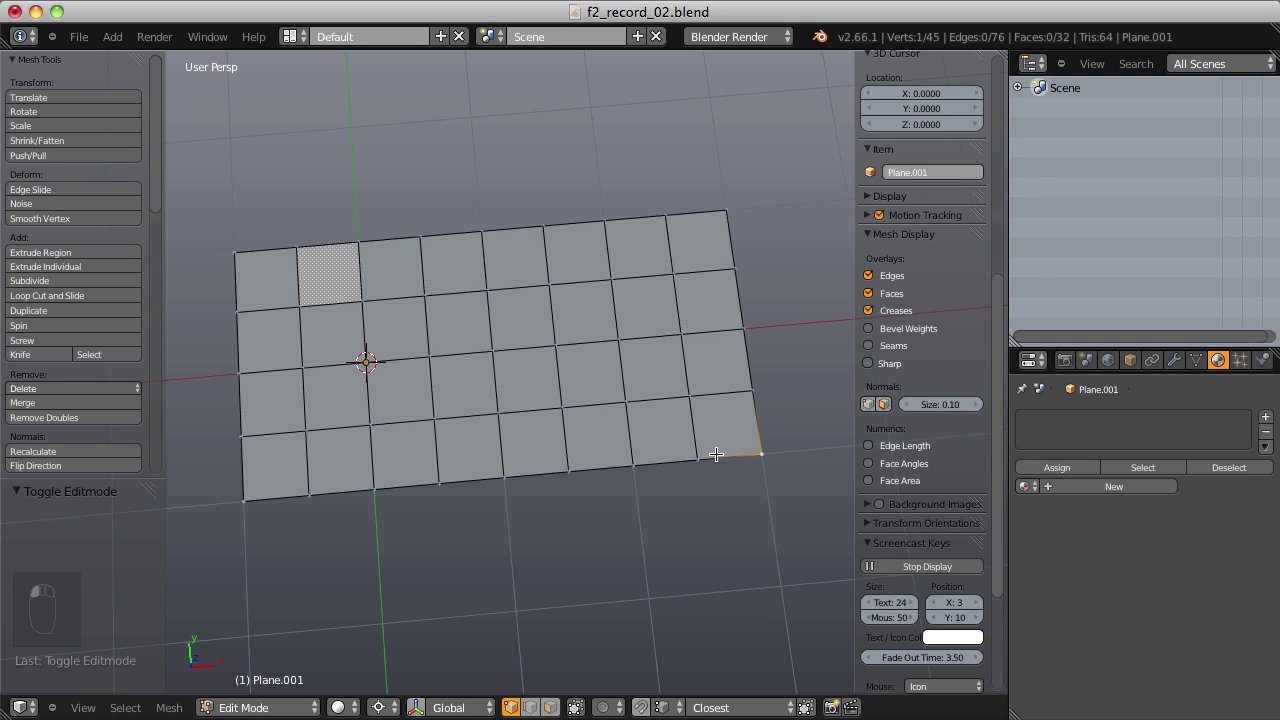
Step: Delete the five bottom-edge vertices from the far end corner inward, leaving three faces in the bottom row
ctrl+right_click(633, 465)
key(x)
click(498, 471)
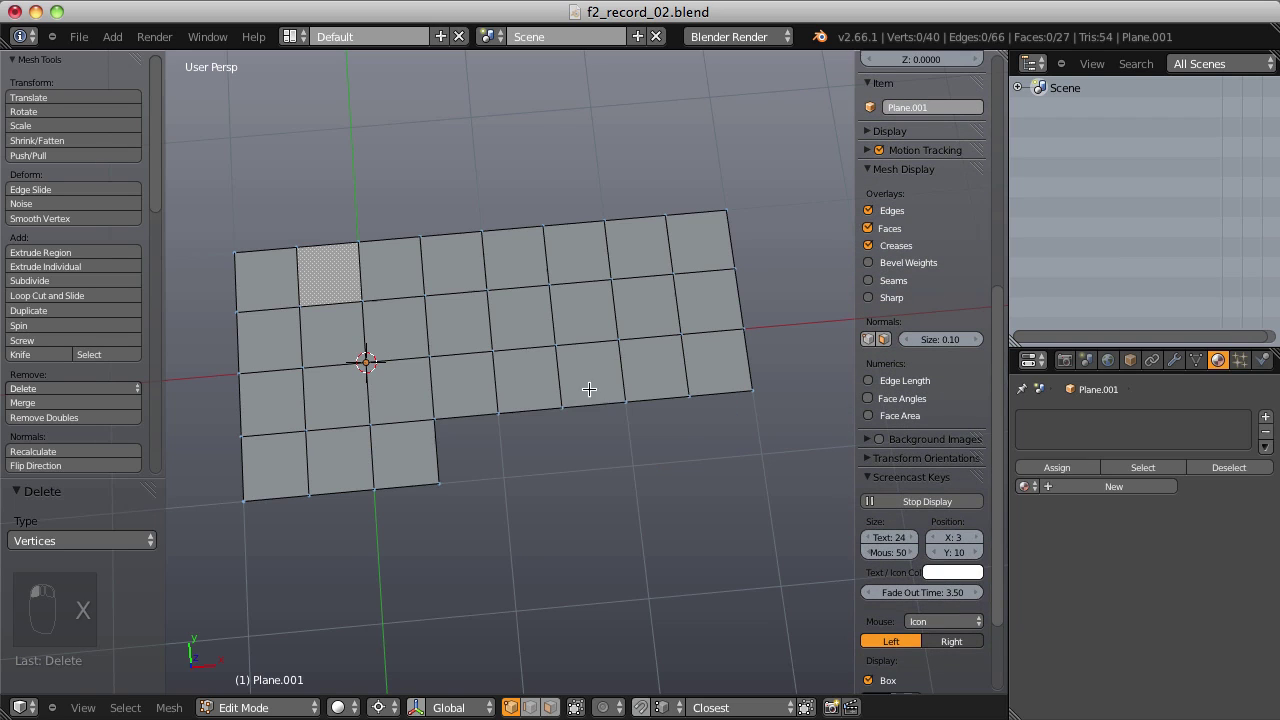
Step: In face selection, select the second-row faces from the fourth to the eighth column and delete them
key(ctrl+Tab)
click(578, 402)
right_click(457, 322)
ctrl+right_click(600, 300)
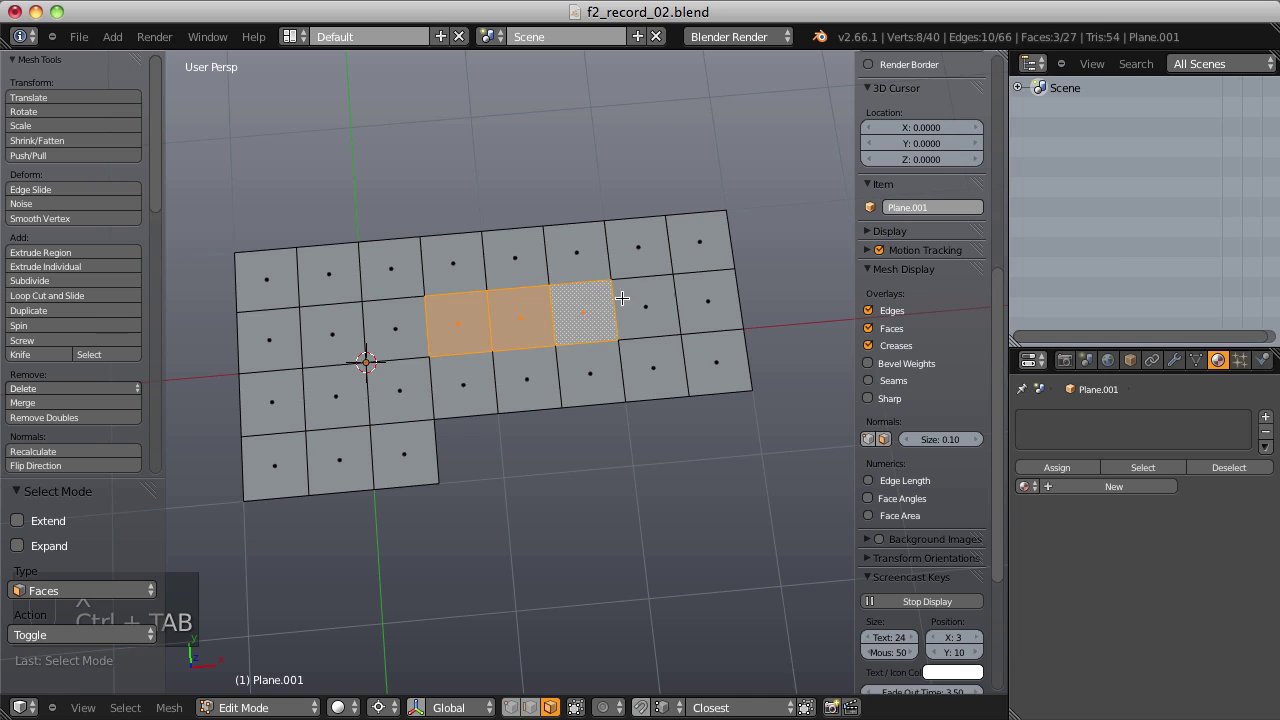
ctrl+right_click(684, 325)
key(x)
click(645, 367)
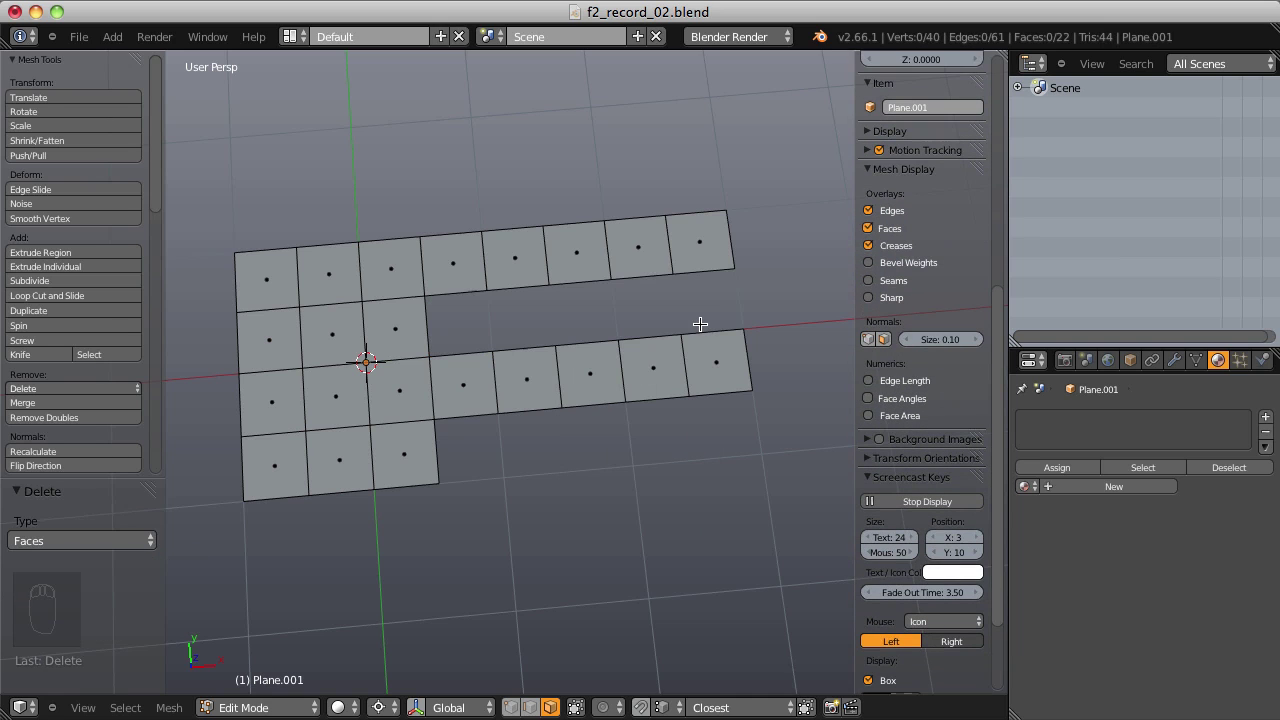
Step: Connect the two opposite gap vertices between the sixth and seventh columns with an edge, and switch to edge selection
key(ctrl+Tab)
click(623, 280)
right_click(612, 281)
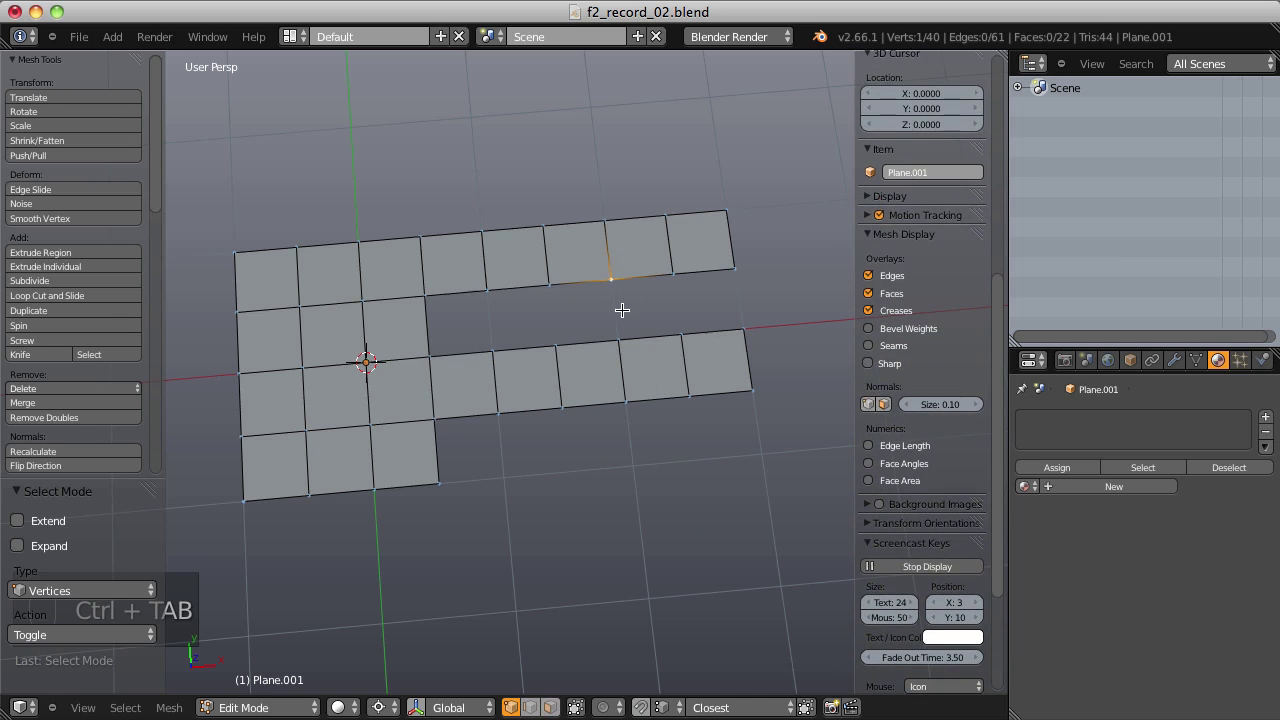
shift+right_click(619, 339)
key(f)
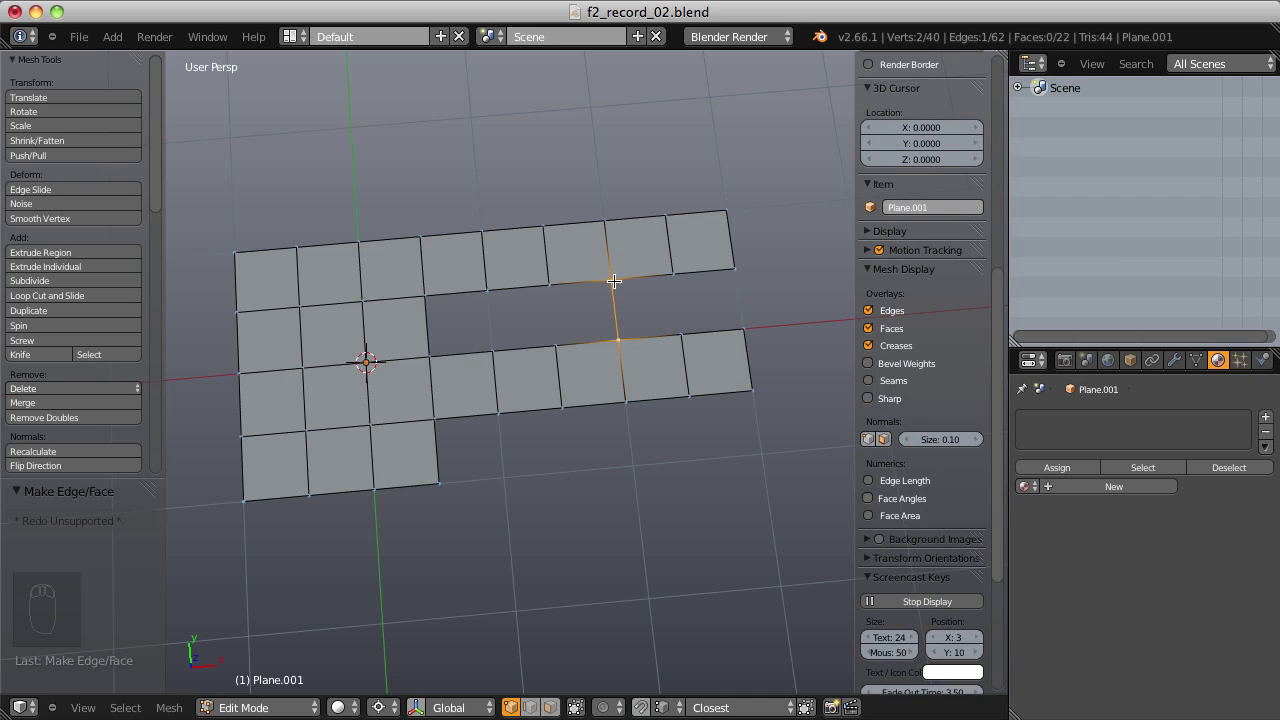
key(ctrl+Tab)
click(589, 345)
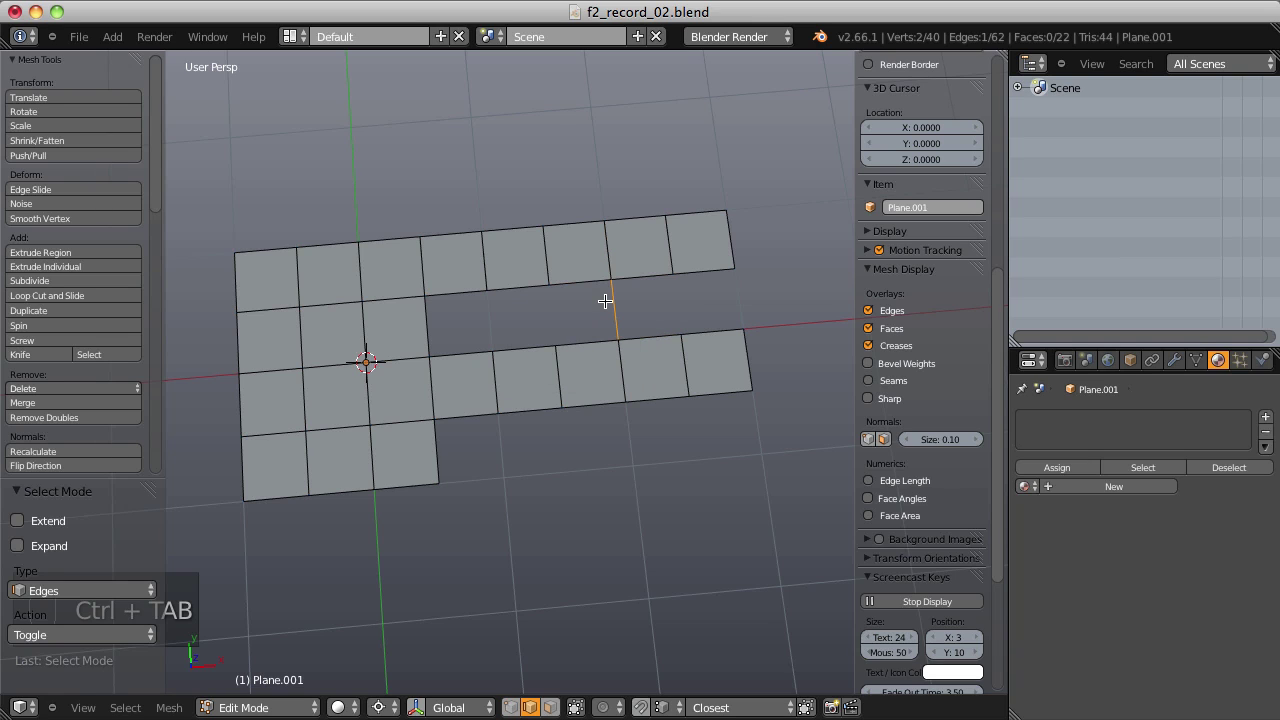
Step: Try filling quads from the new connecting edge with two Make Edge/Face operations, and undo them
key(f)
key(f)
key(ctrl+z)
key(ctrl+z)
key(ctrl+z)
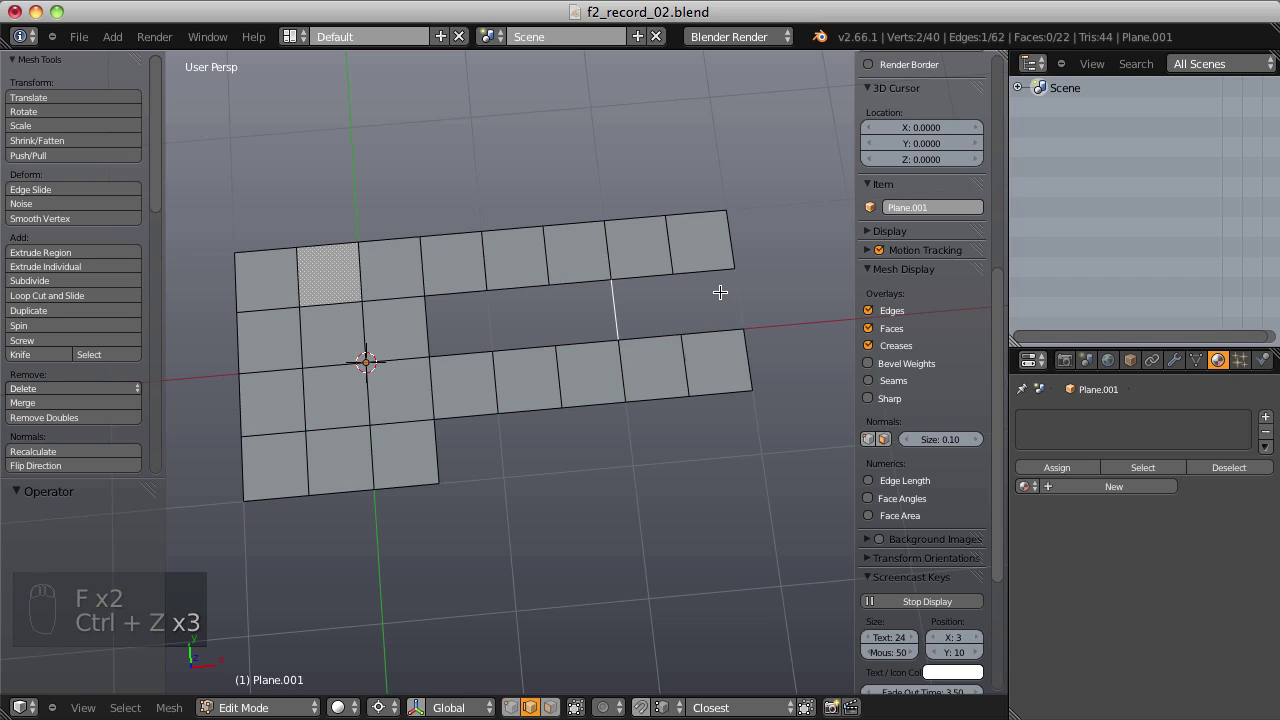
Step: Fill the enclosed three-quad gap from the connecting edge toward the closed end with repeated Make Edge/Face
key(f)
key(f)
key(f)
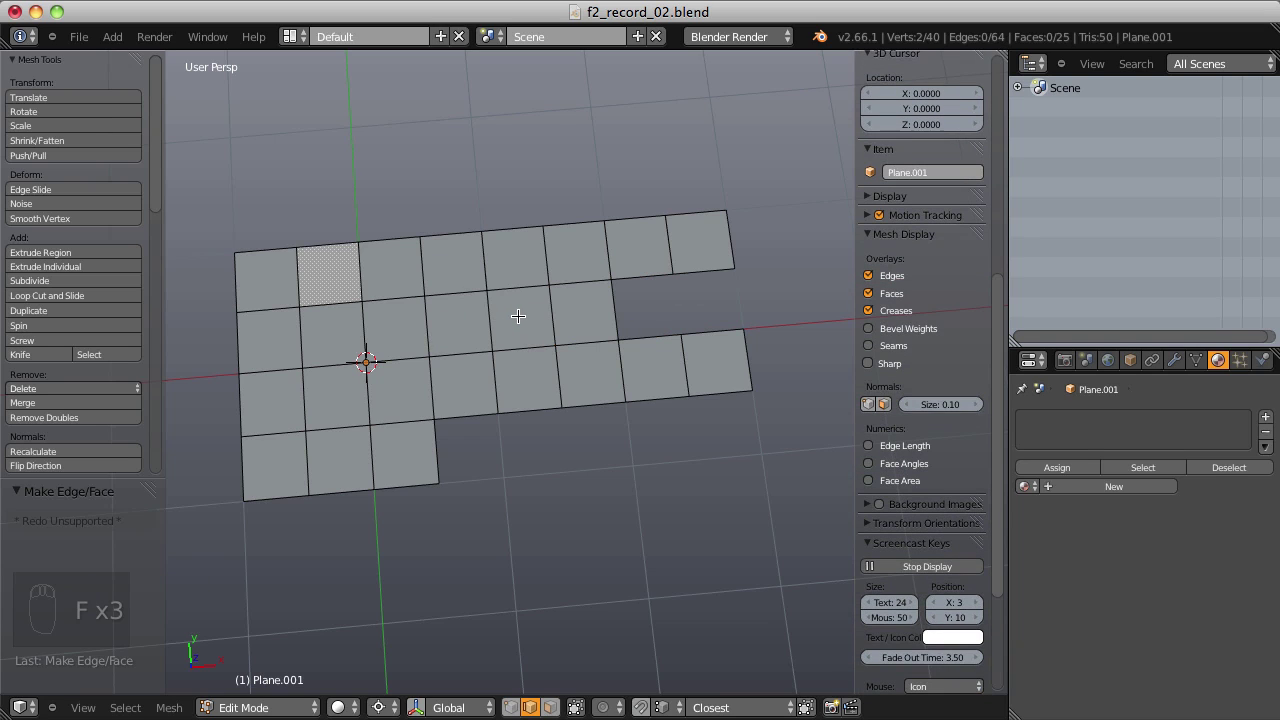
Step: Undo the three gap faces so only the connecting edge spans the gap
key(ctrl+z)
key(ctrl+z)
key(ctrl+z)
key(ctrl+z)
key(ctrl+z)
Step: In vertex selection, extrude the third row's lower-edge vertex between the sixth and seventh columns by -0.5 along Y
key(ctrl+Tab)
click(457, 297)
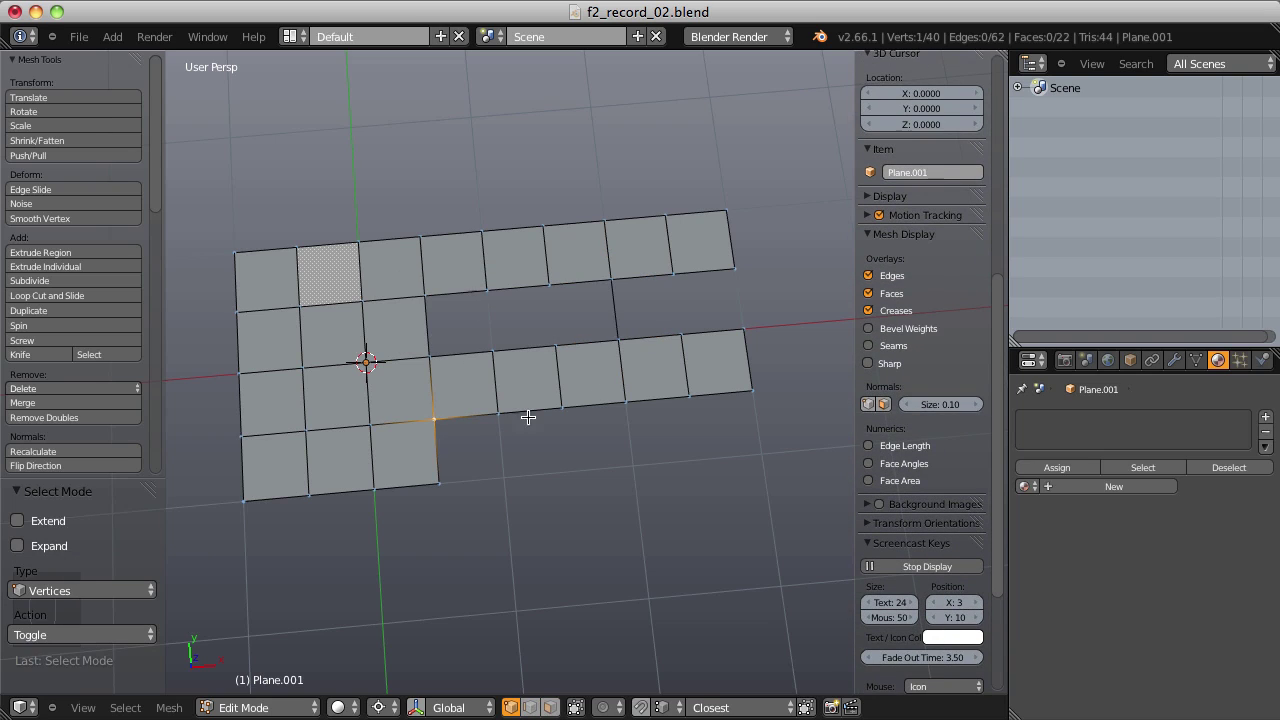
right_click(628, 400)
key(e)
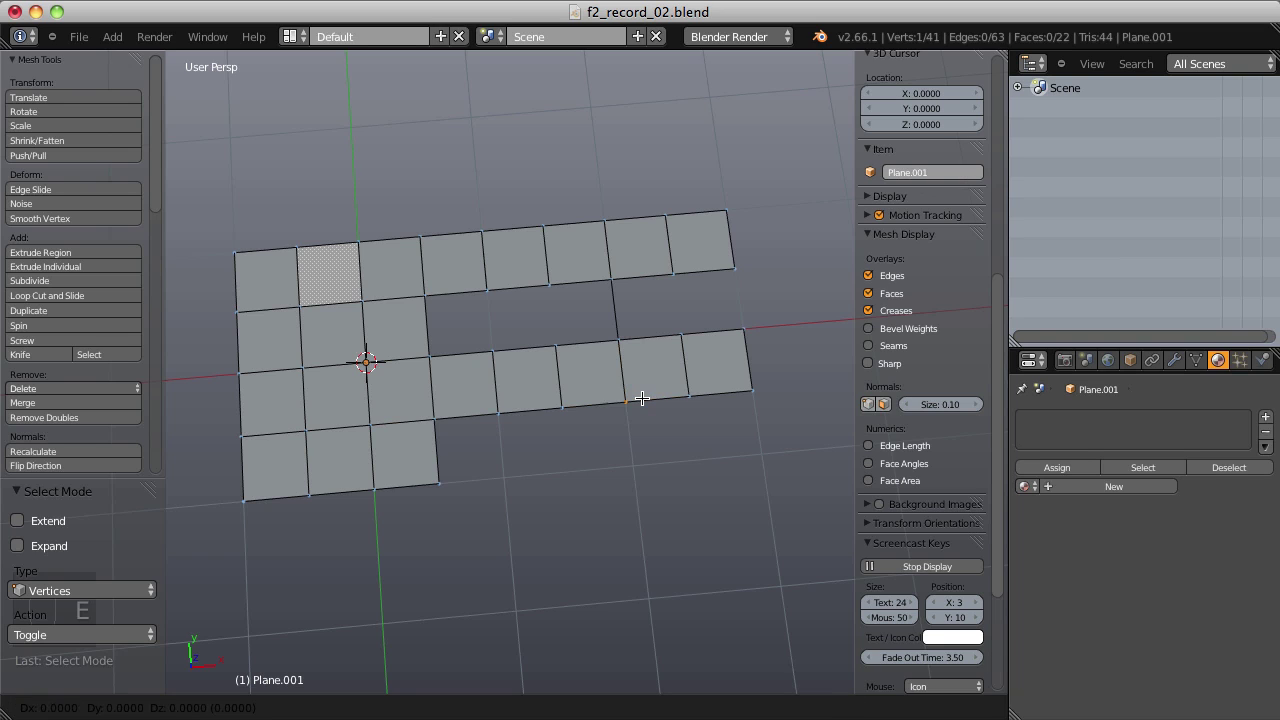
click(443, 487)
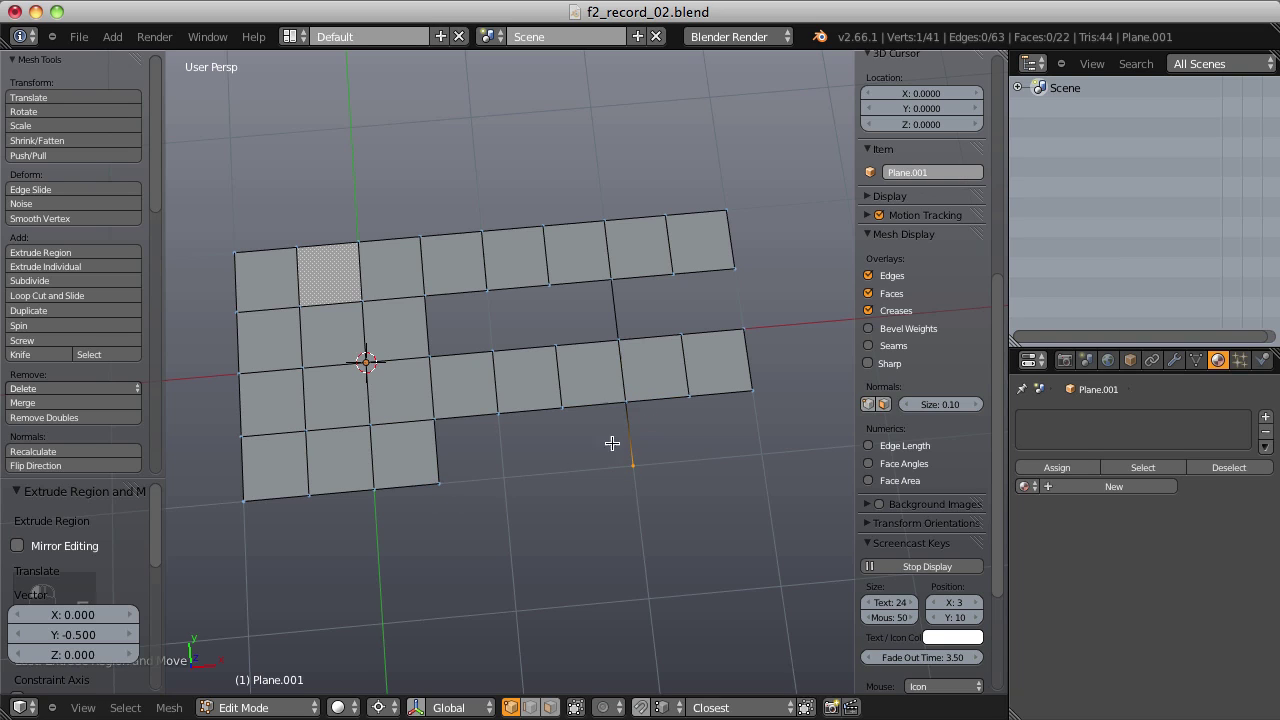
Step: Build a quad beside the extruded edge toward the closed side with Make Edge/Face, undo it, and build one toward the open end instead
right_click(629, 401)
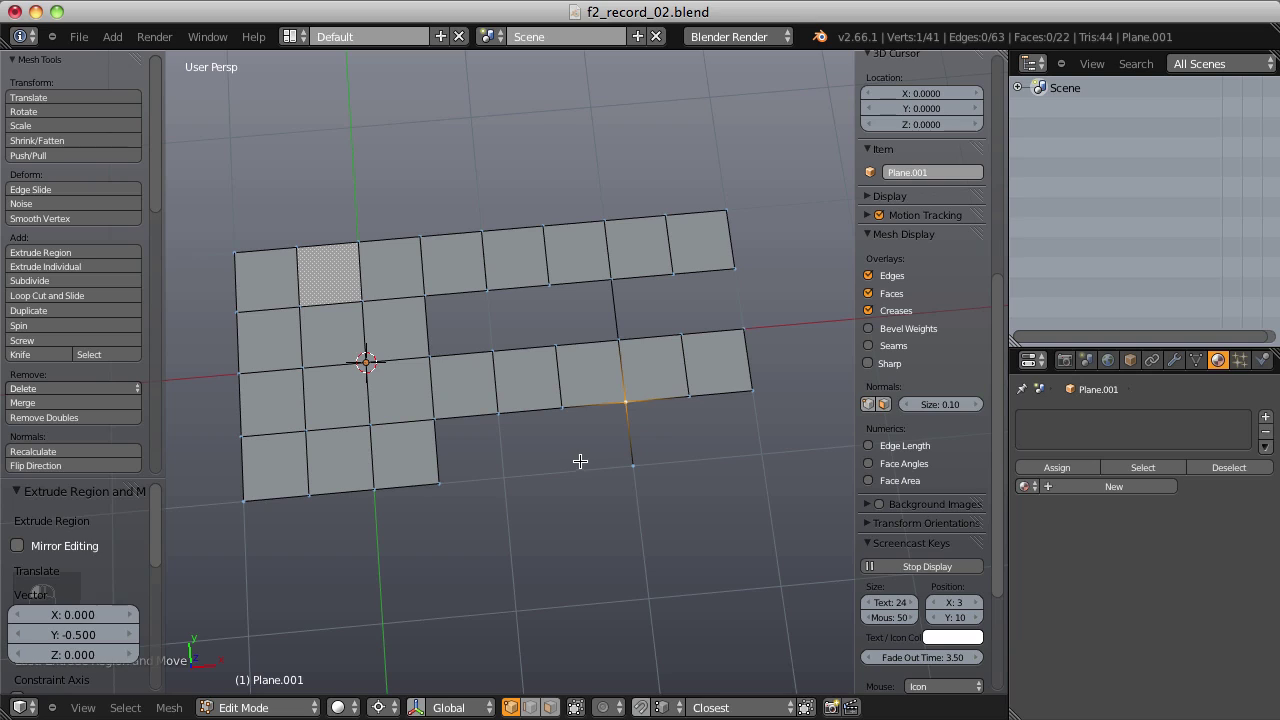
key(f)
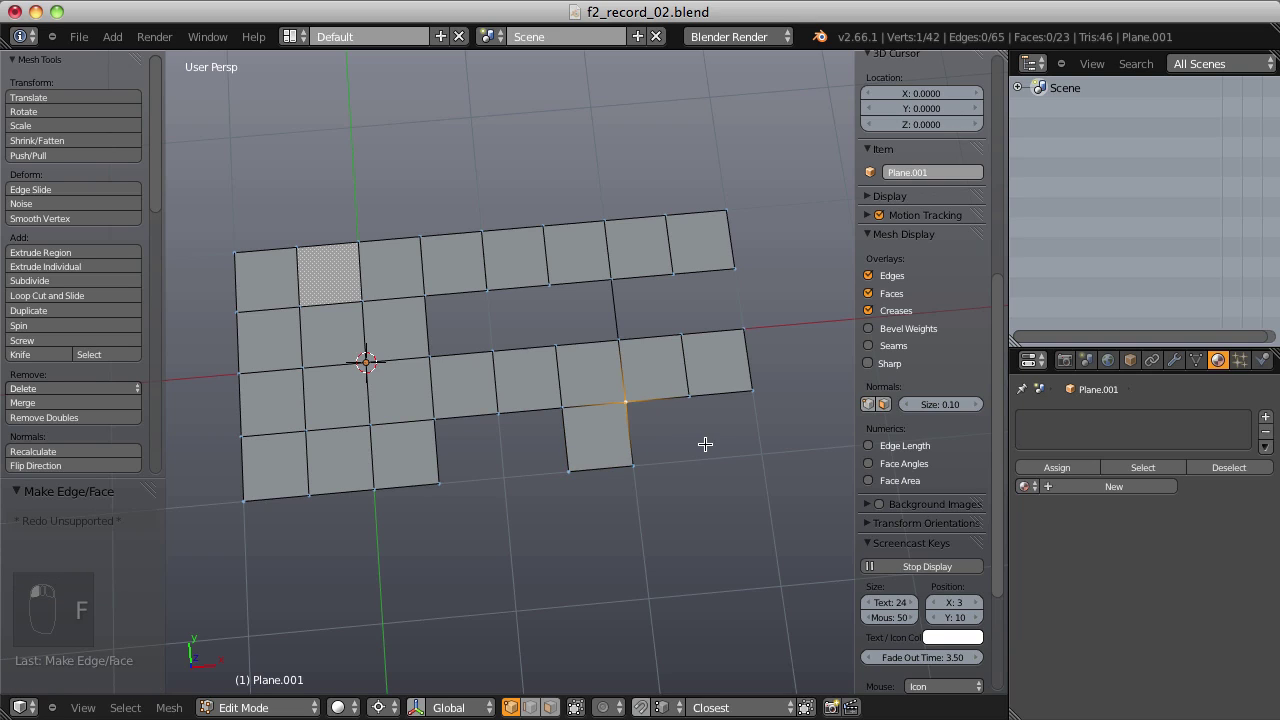
key(ctrl+z)
key(ctrl+z)
key(f)
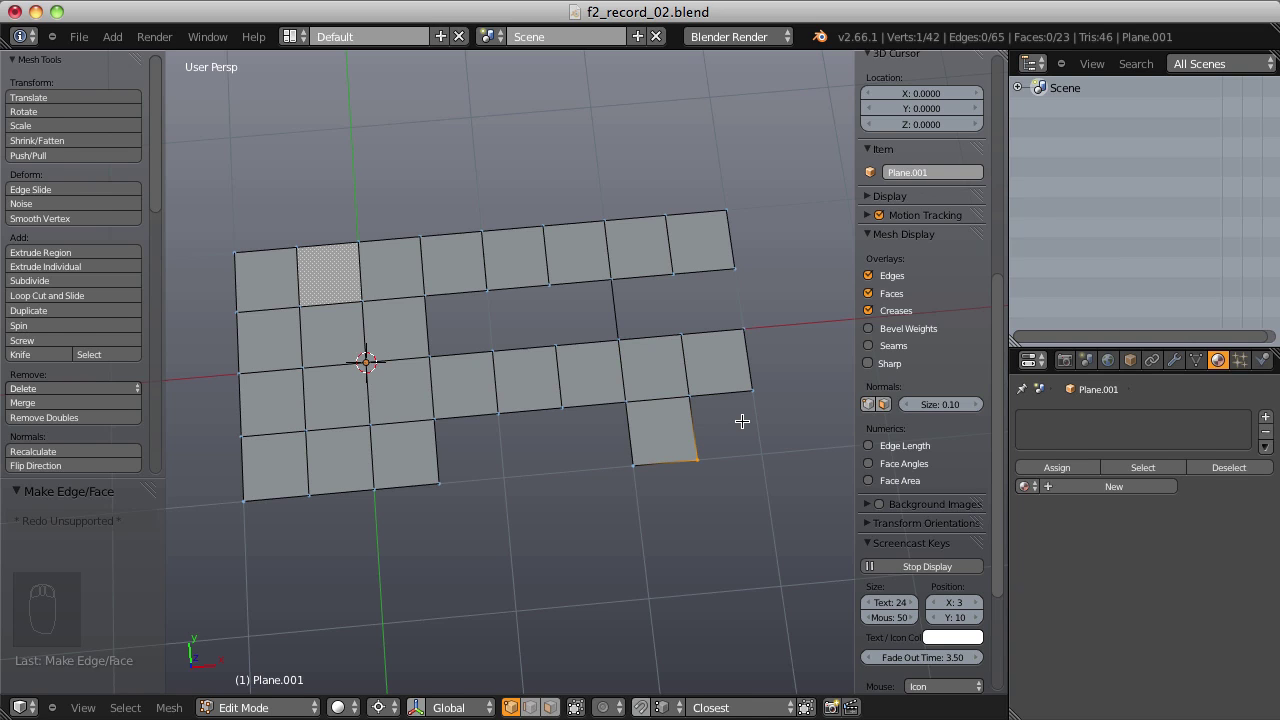
Step: Show the second layer and open its multi-coloured plane in Edit Mode with edge selection
key(Tab)
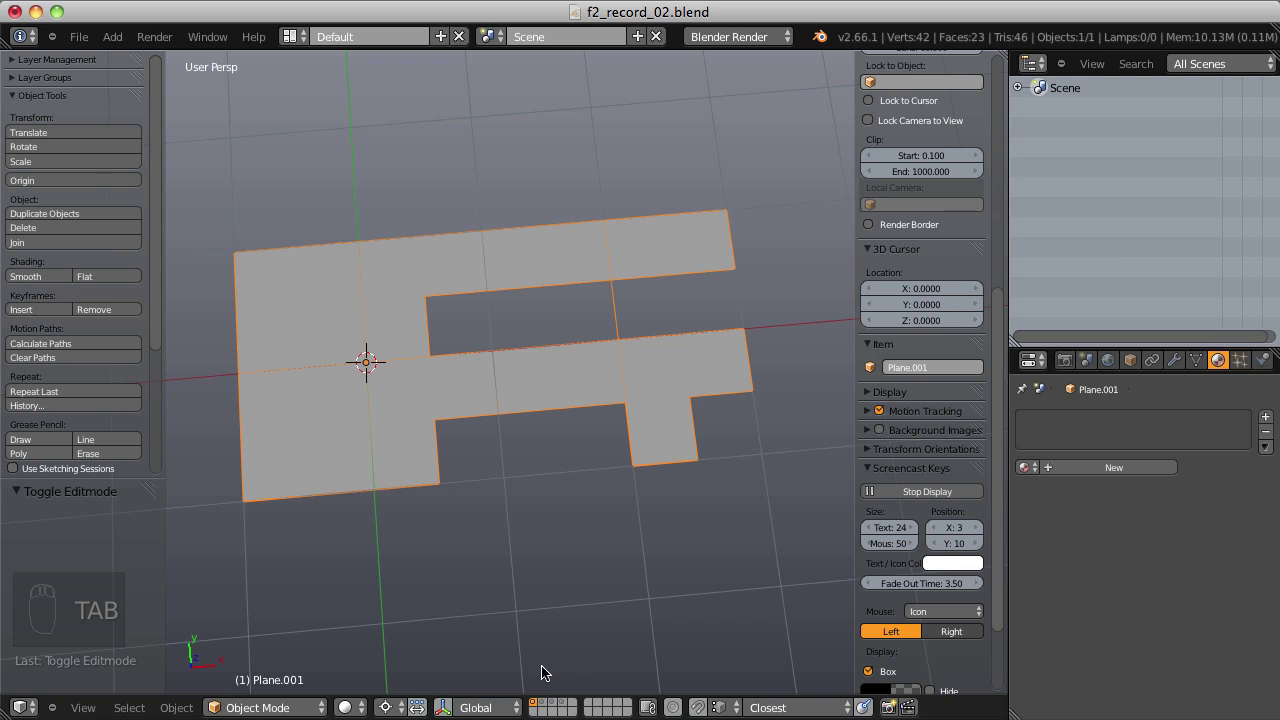
click(546, 711)
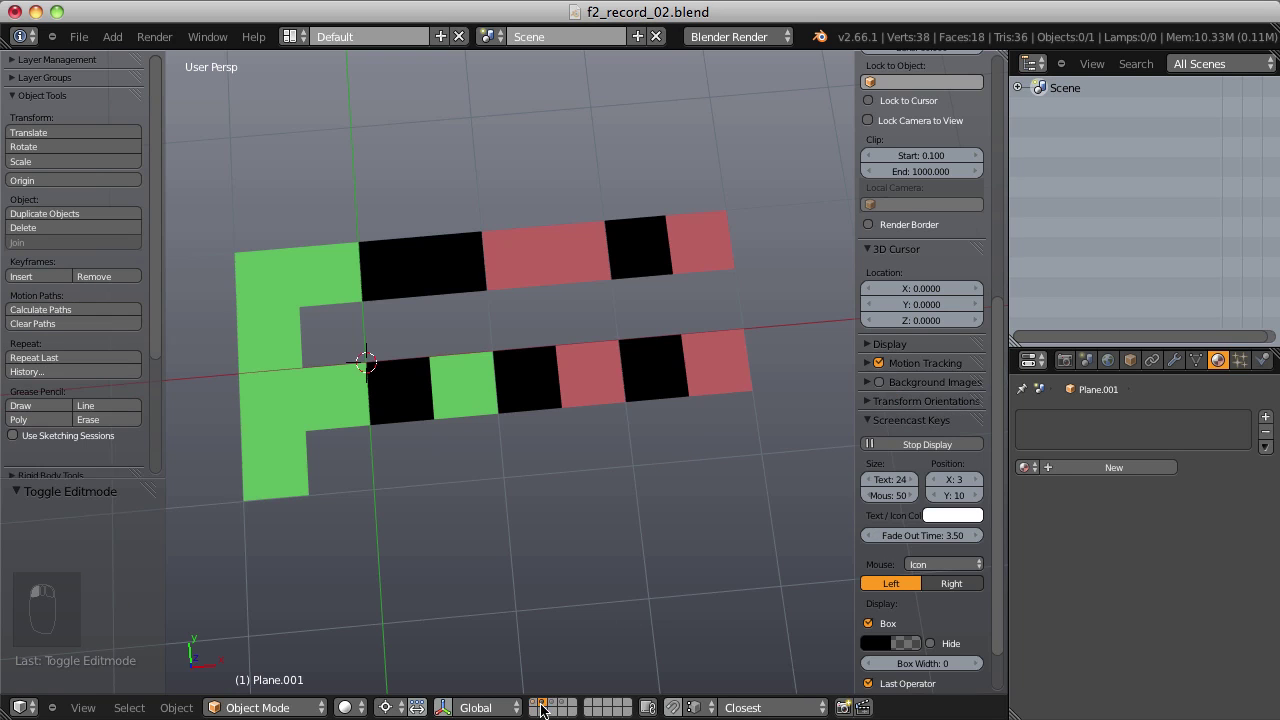
middle_drag(515, 305, 586, 289)
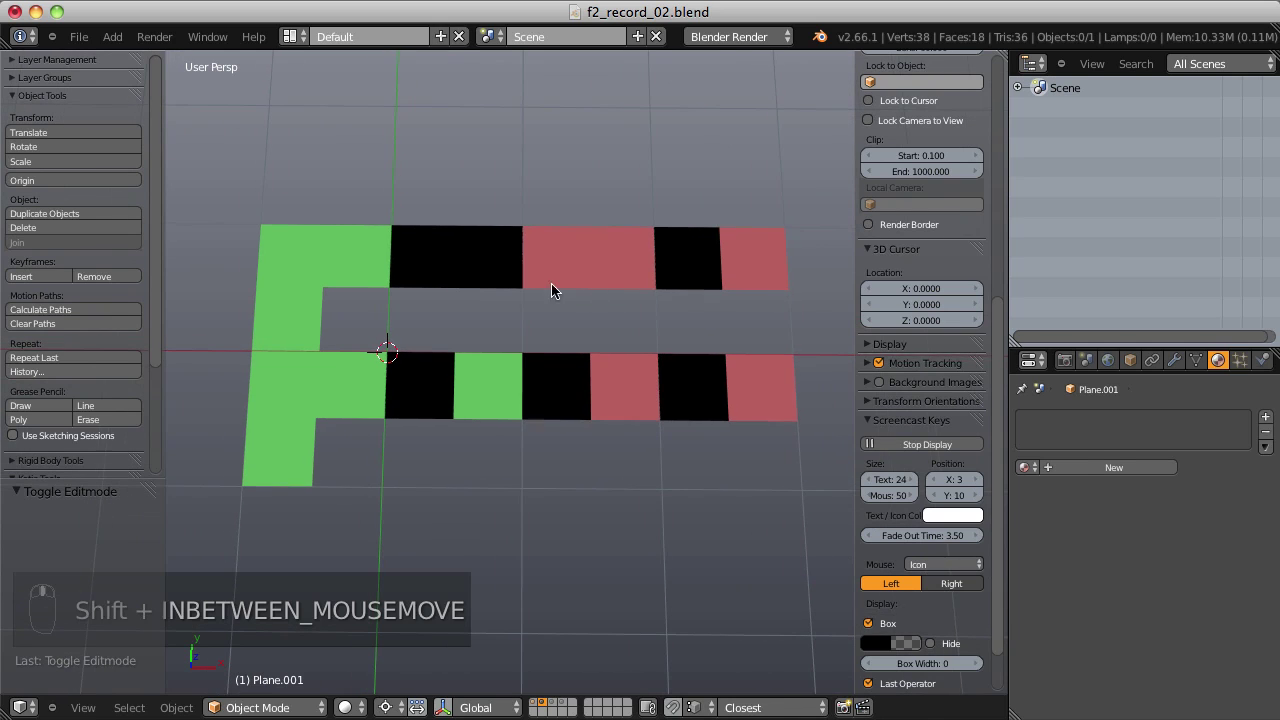
right_click(491, 280)
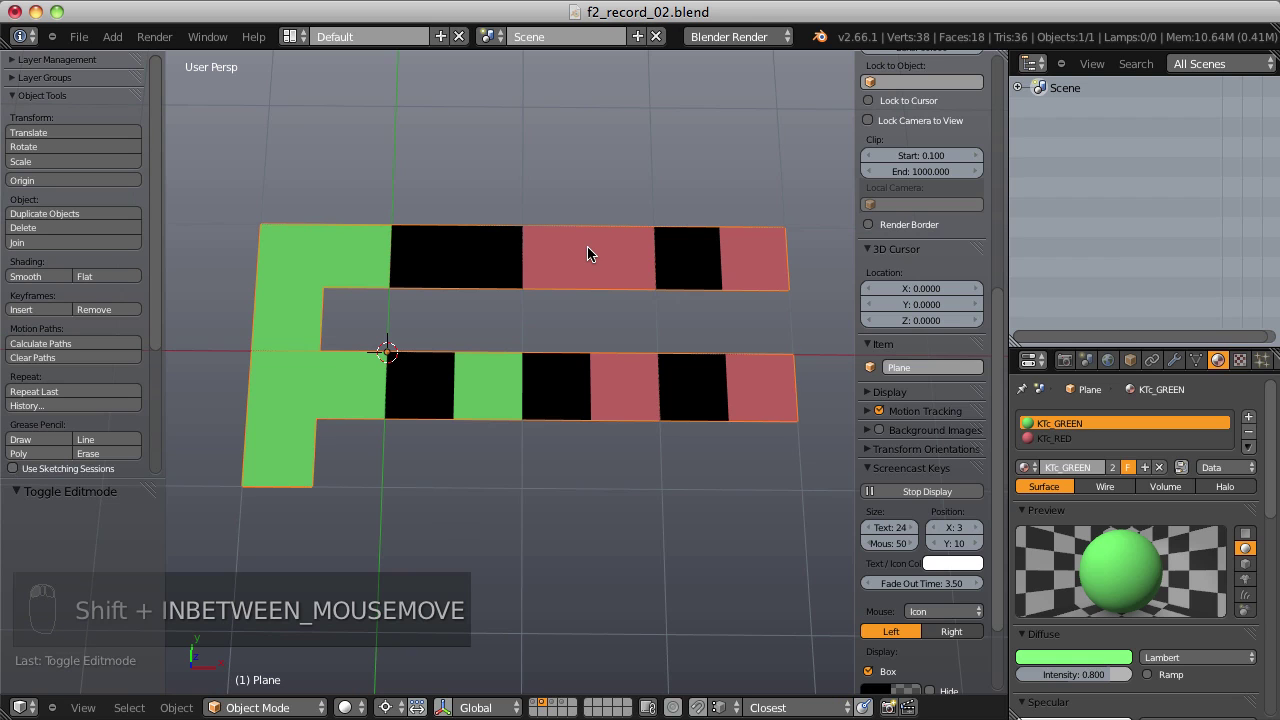
middle_drag(480, 274, 406, 324)
key(Tab)
key(ctrl+Tab)
click(333, 349)
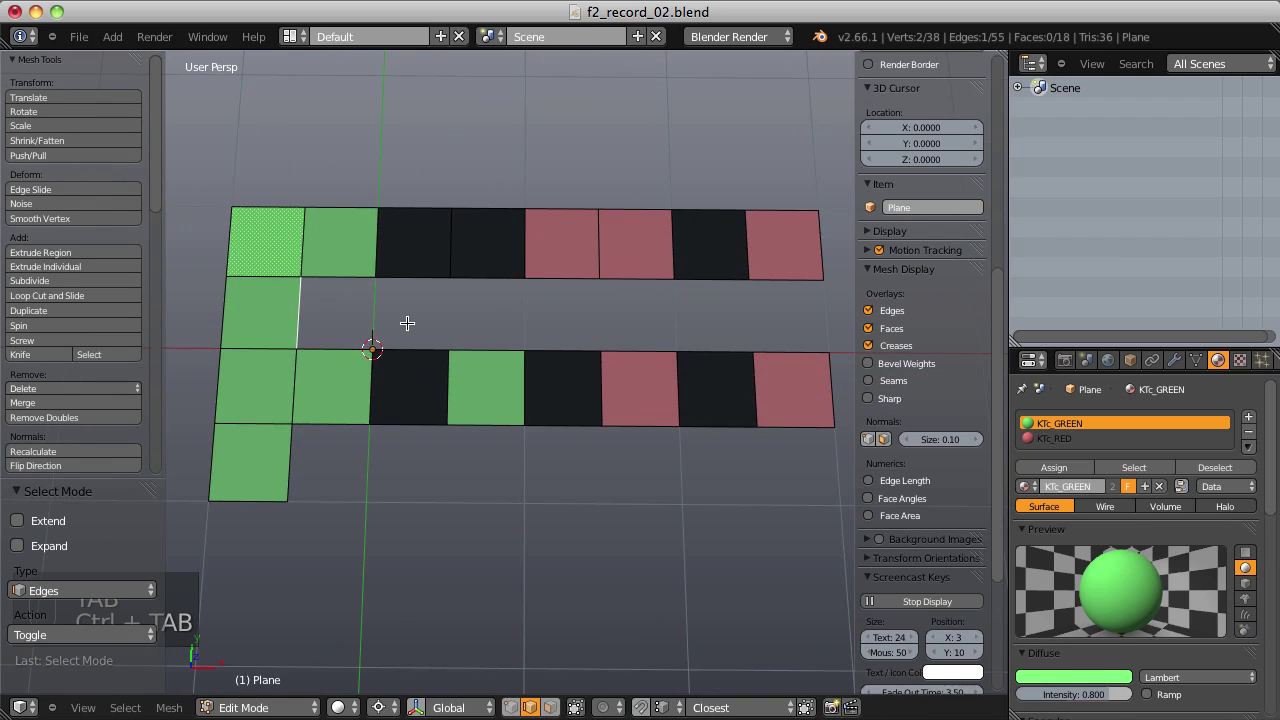
Step: Fill the whole gap between the coloured rows from its inner end edge with repeated Make Edge/Face
key(f)
key(f)
key(f)
key(f)
key(f)
key(f)
key(f)
key(f)
key(f)
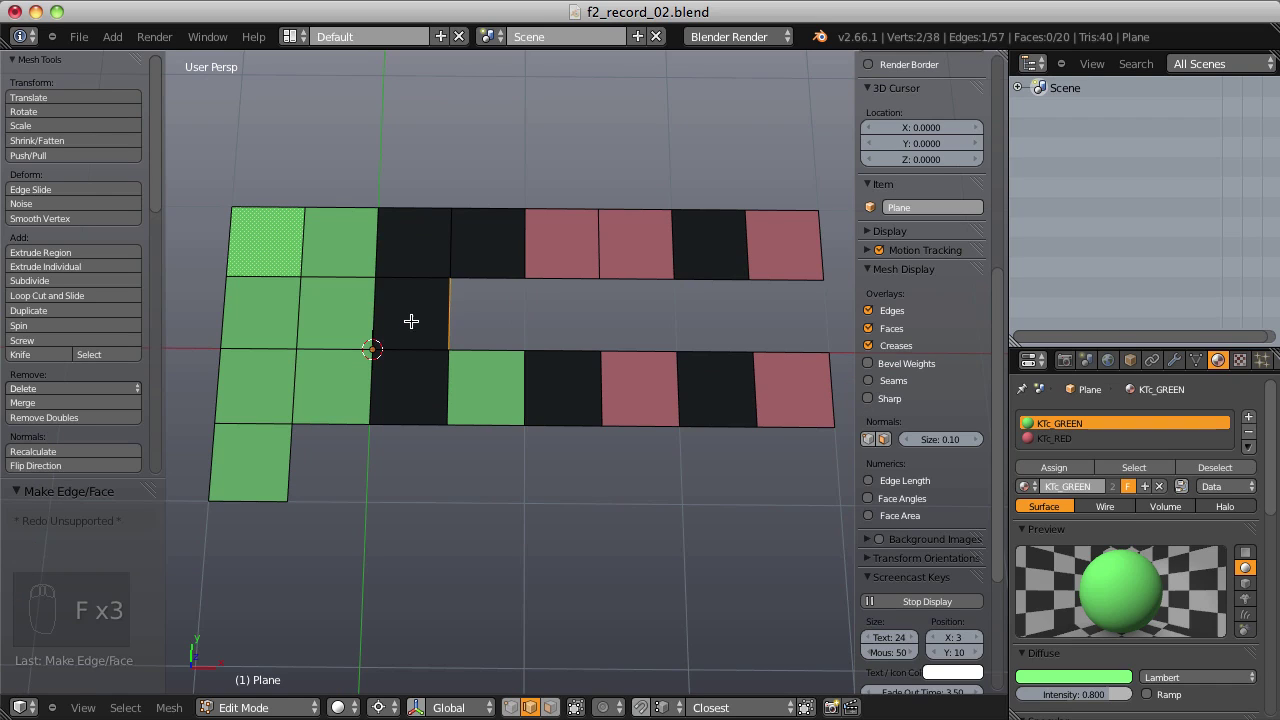
key(f)
key(f)
key(f)
key(f)
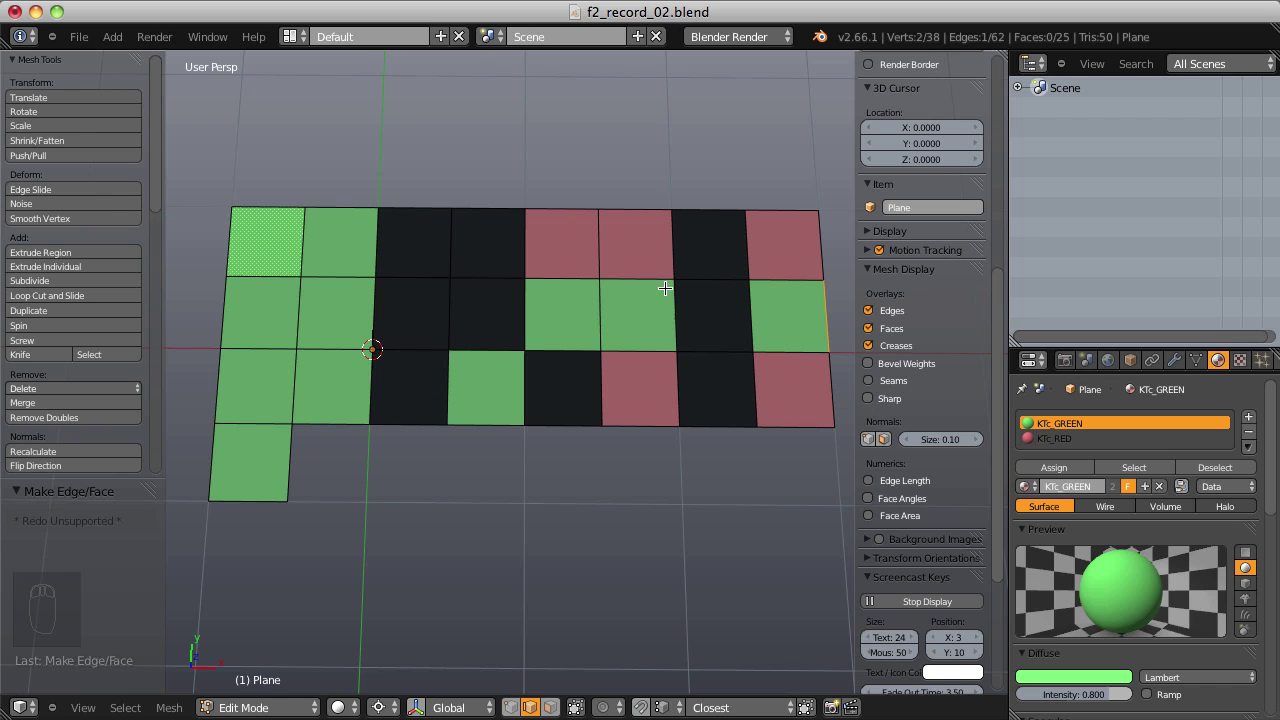
Step: In face selection, compare the materials of the new middle-row green faces with the neighbouring red faces
middle_drag(653, 289, 622, 317)
key(ctrl+Tab)
click(626, 331)
shift+right_click(619, 315)
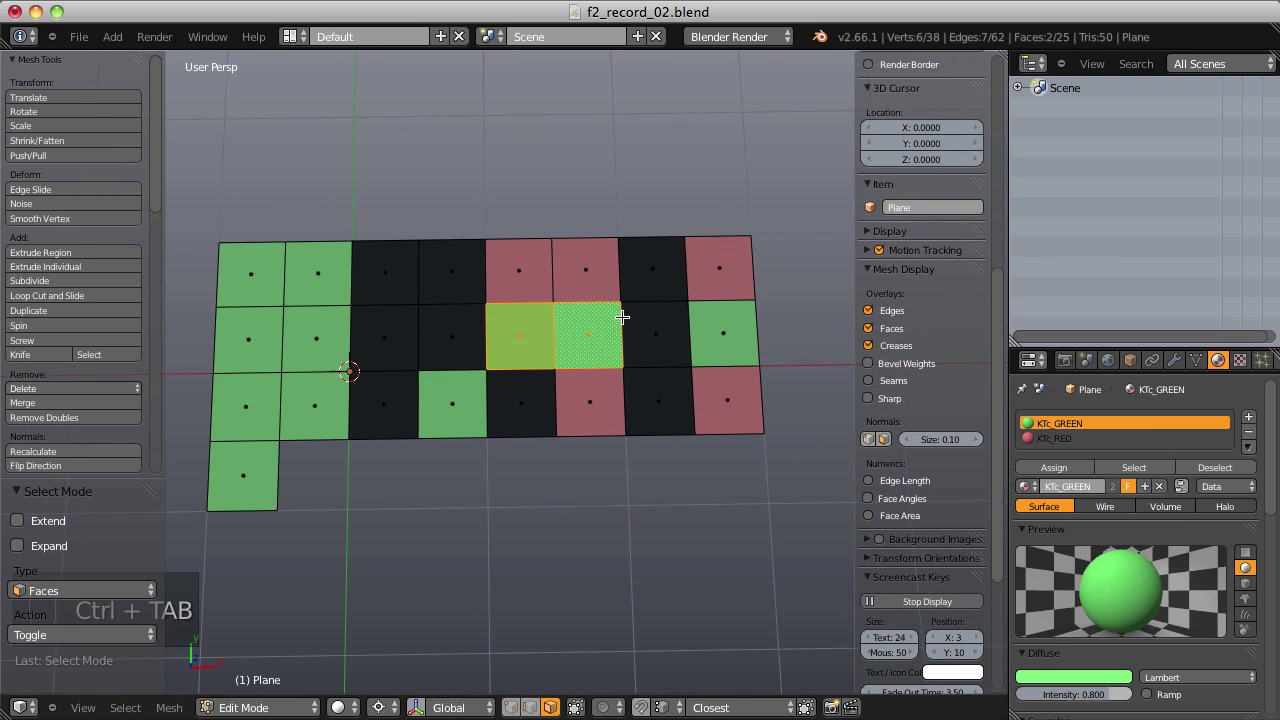
shift+right_click(710, 328)
right_click(714, 277)
right_click(591, 280)
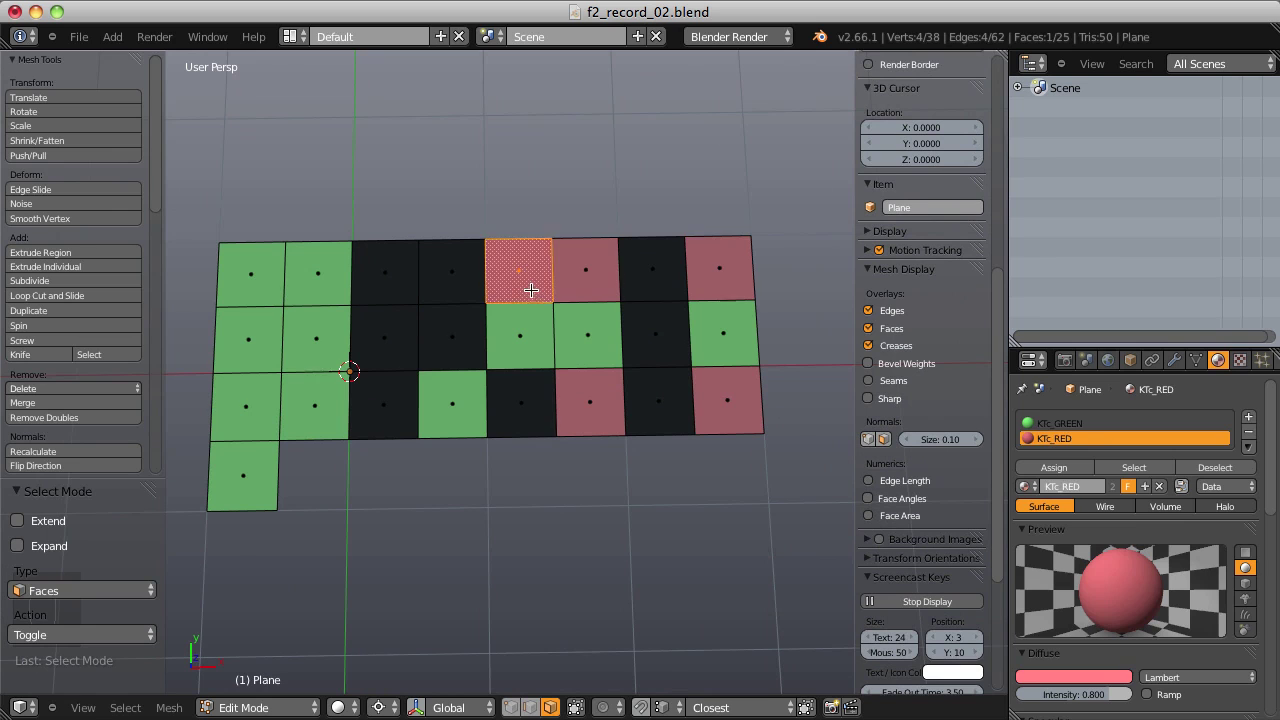
right_click(518, 346)
middle_drag(518, 346, 613, 442)
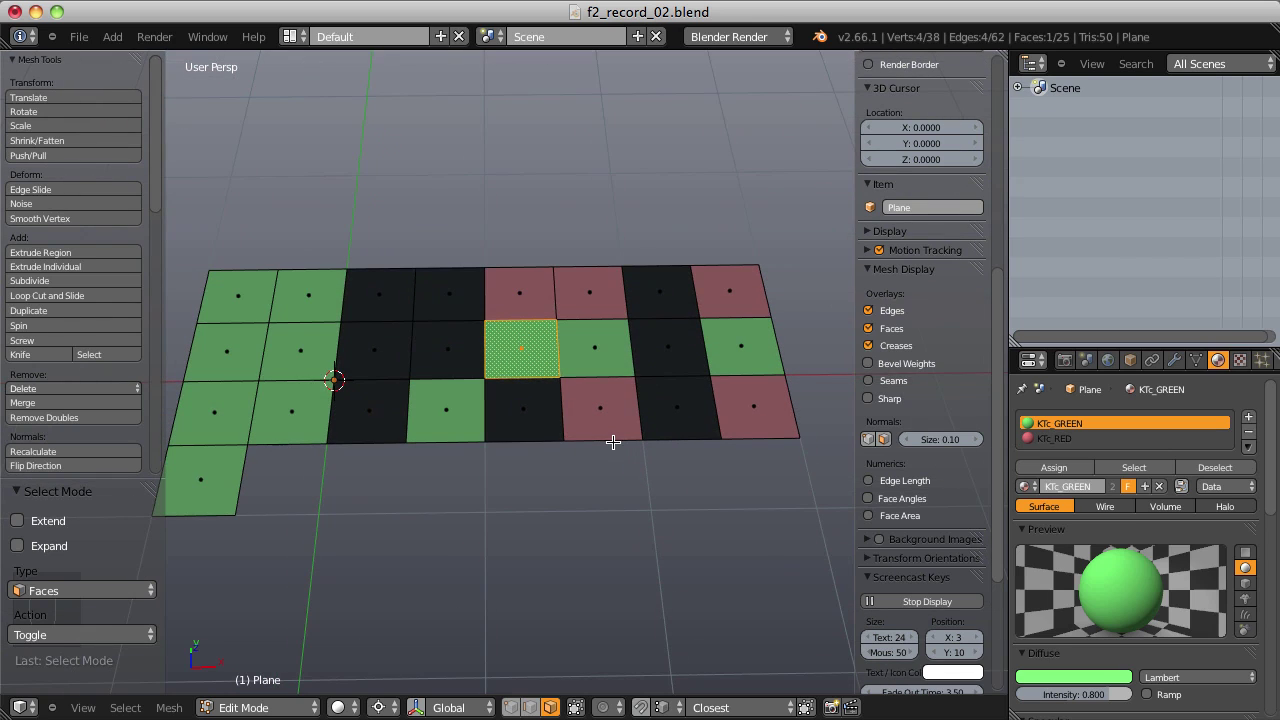
Step: Select the middle-row faces in the last four columns at the open end and delete them
key(ctrl+Tab)
click(600, 443)
shift+right_click(598, 345)
shift+right_click(743, 342)
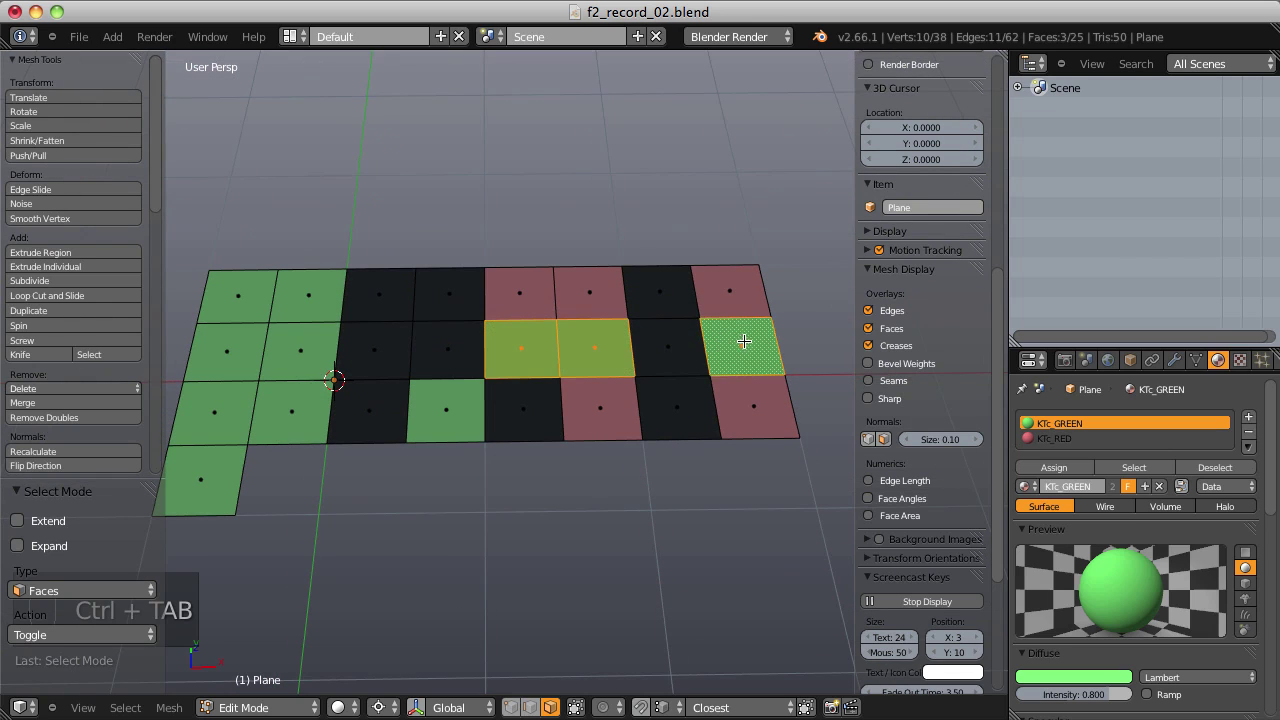
key(x)
click(655, 349)
Step: In vertex selection, refill the middle row's last four columns from the gap's inner corner vertex with repeated Make Edge/Face
key(ctrl+Tab)
click(586, 300)
right_click(486, 297)
key(f)
key(f)
key(f)
key(f)
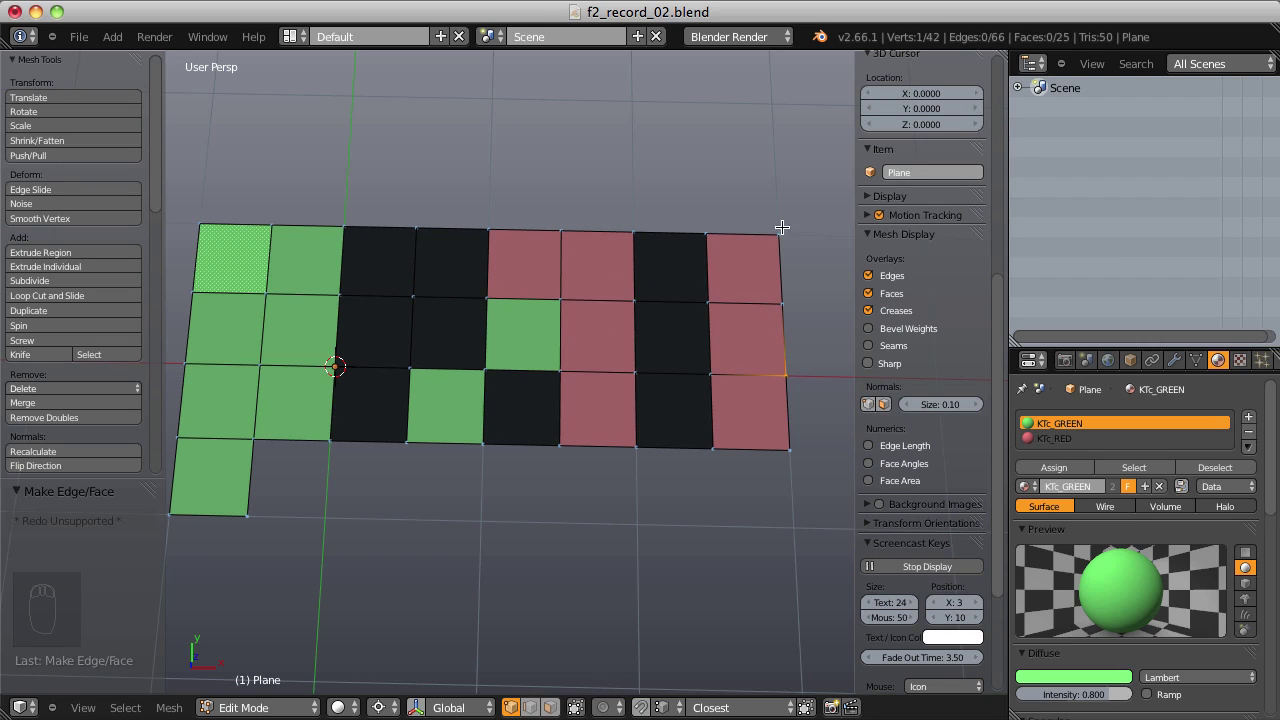
Step: Switch to face selection and select the middle row's fifth-column green face to check its material
key(ctrl+Tab)
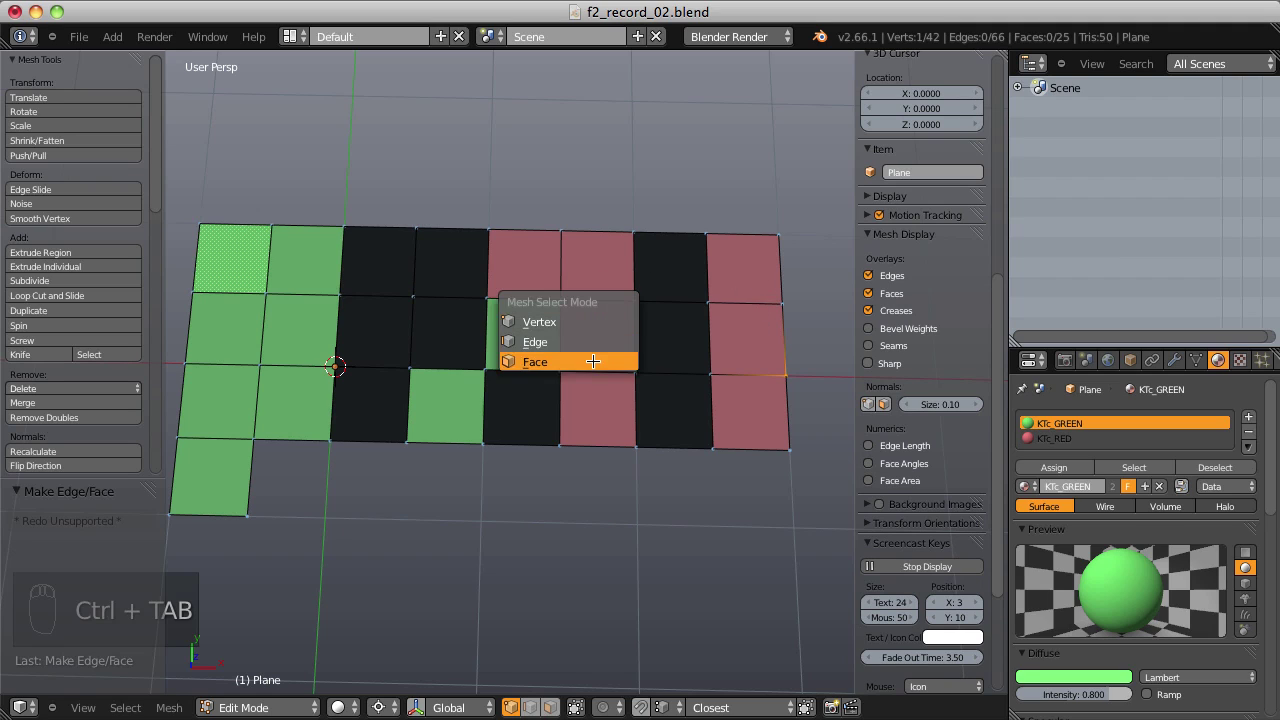
click(593, 361)
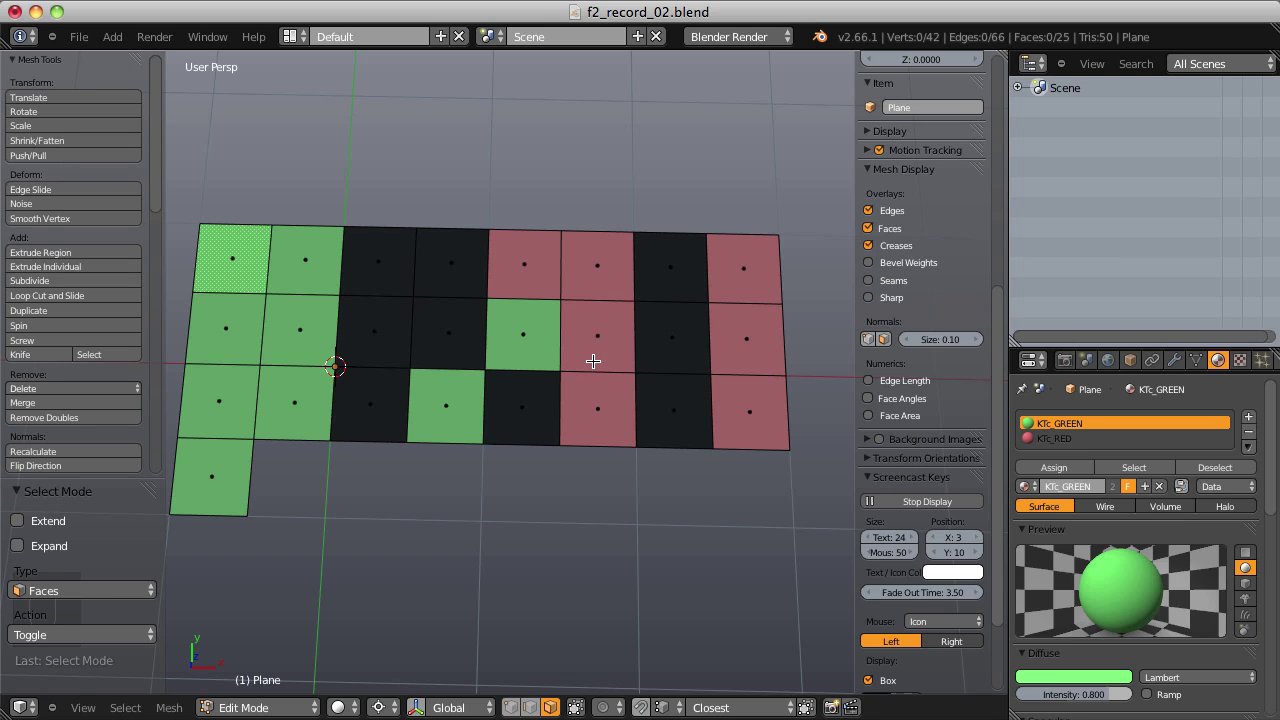
click(550, 308)
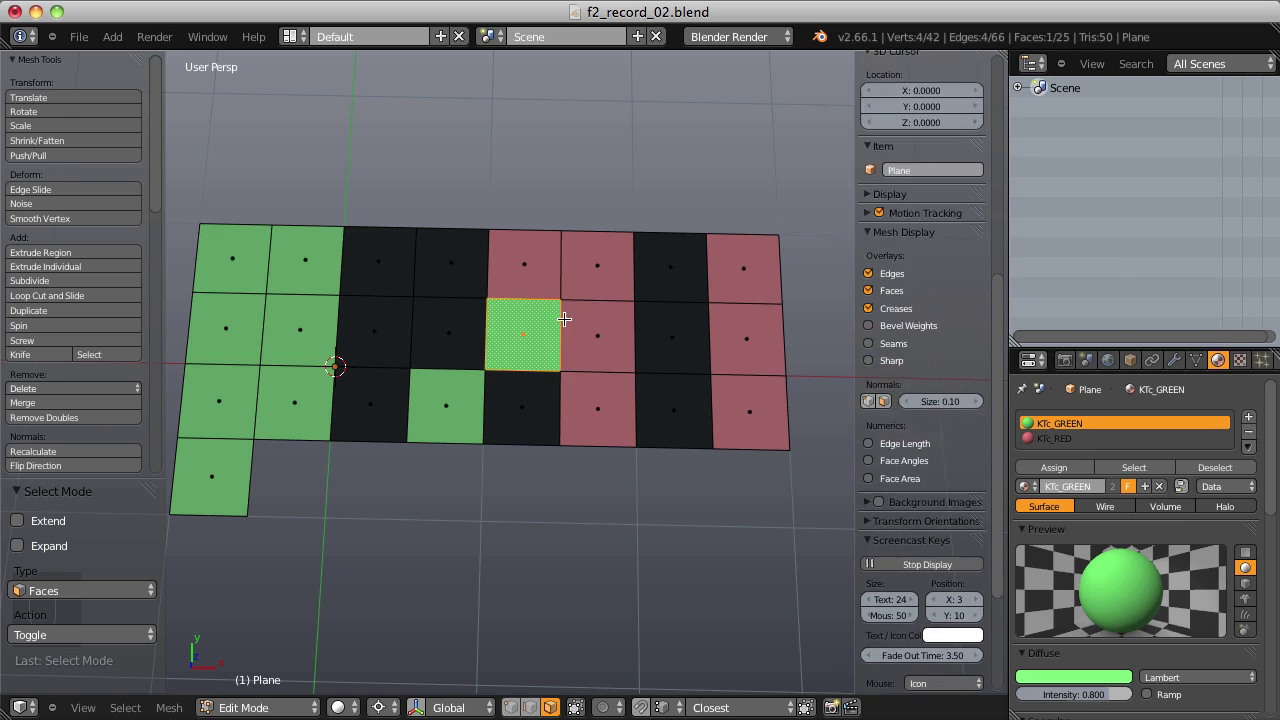
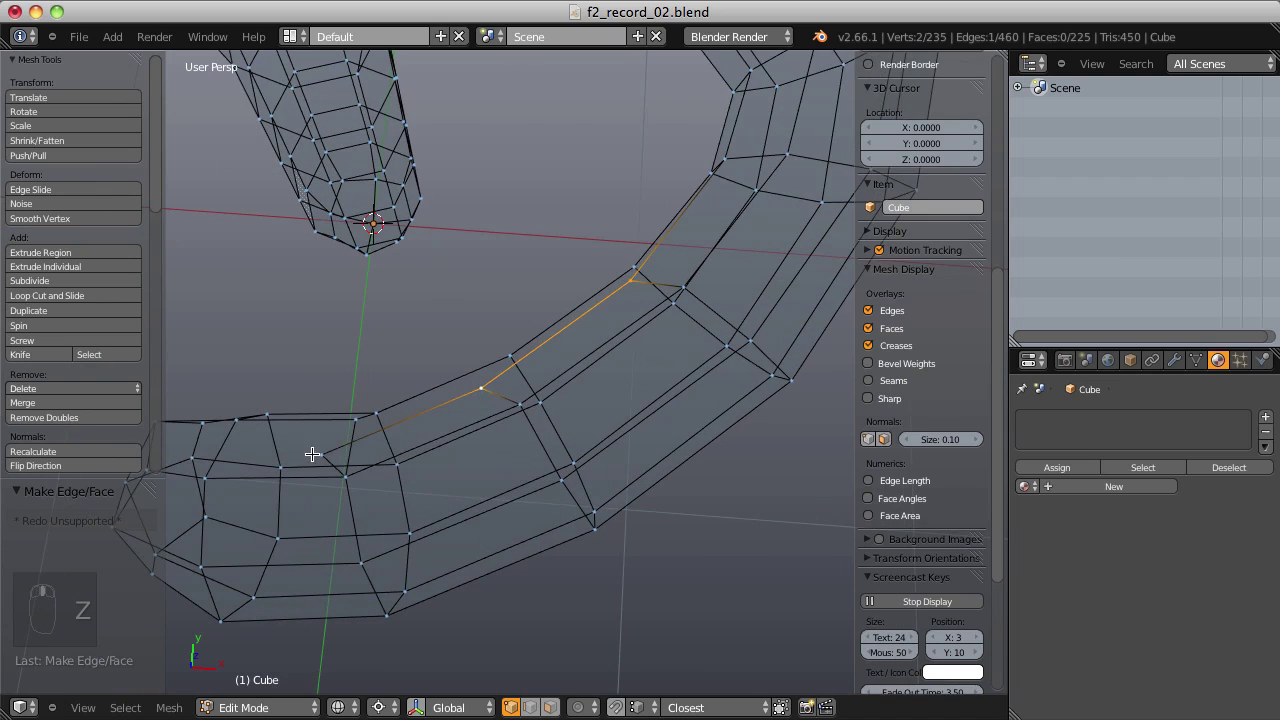
Step: Merge the stray vertex on the curved tube's inner side into its neighbouring vertex with At Last, and return to solid shading
click(312, 453)
shift+click(354, 421)
key(alt+m)
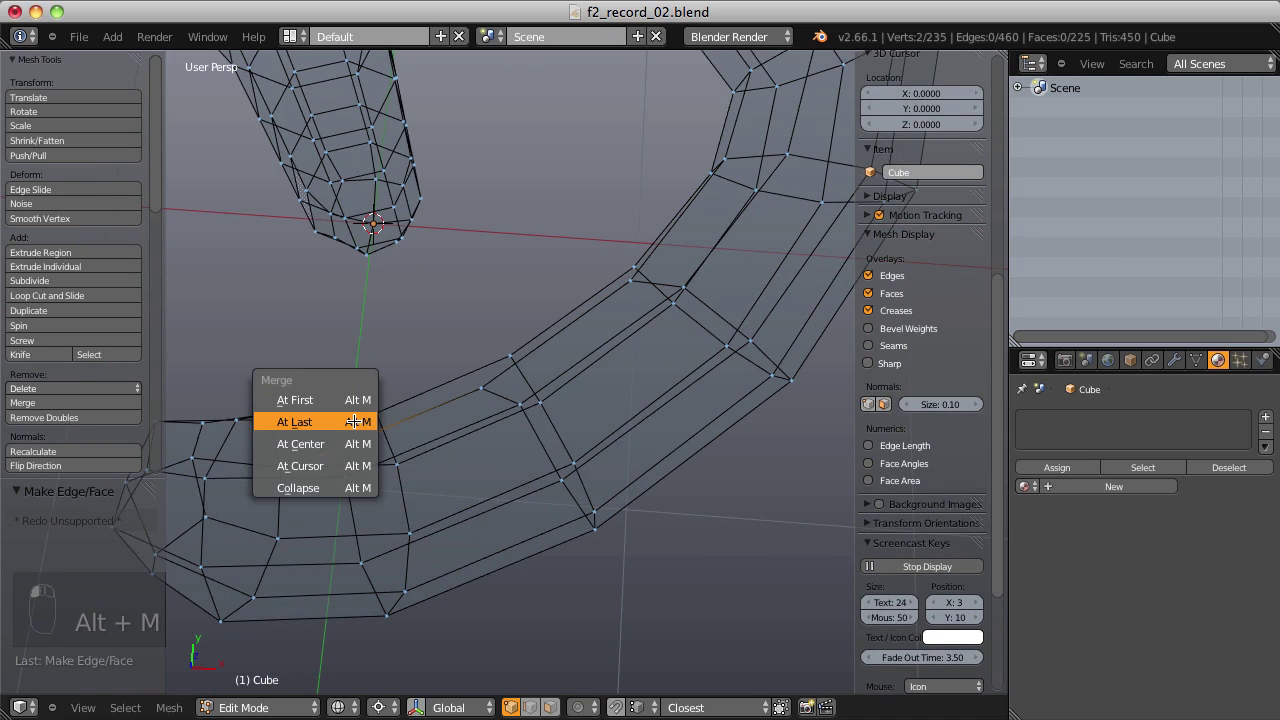
click(356, 420)
key(z)
Step: Move two vertices along the inner edge of the curved tube to even out its contour
middle_drag(473, 384, 483, 340)
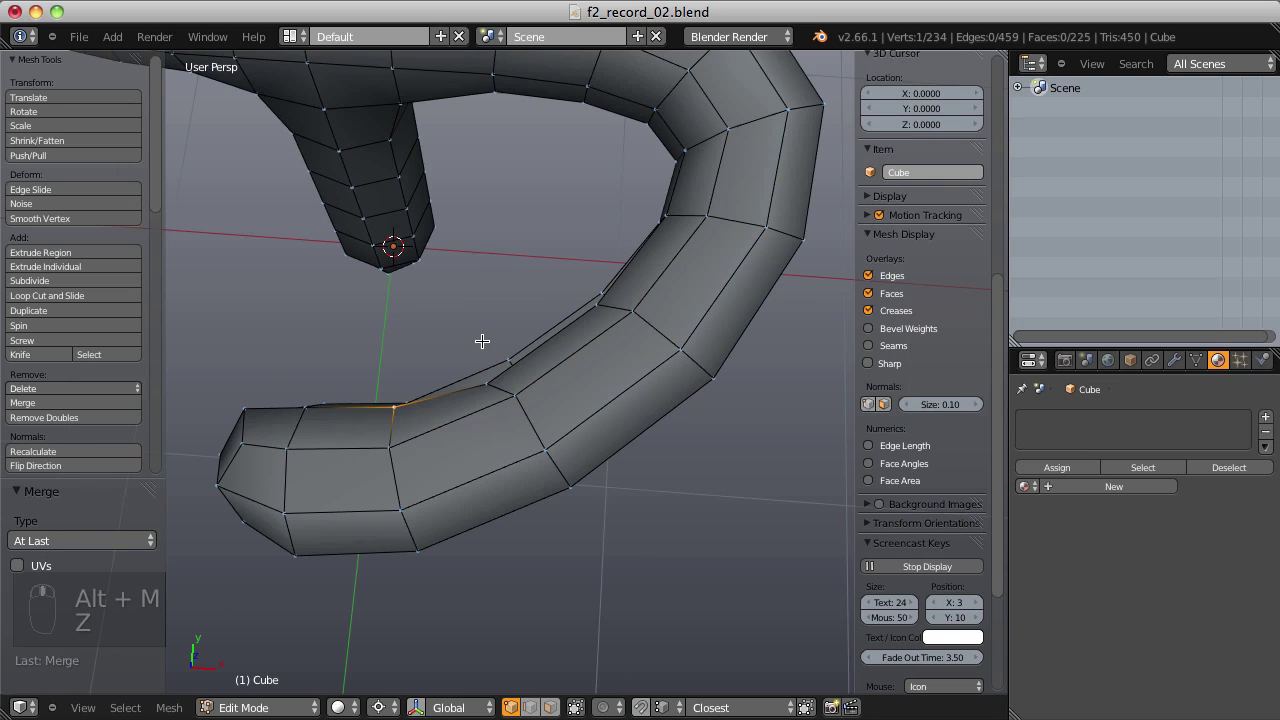
key(g)
click(575, 326)
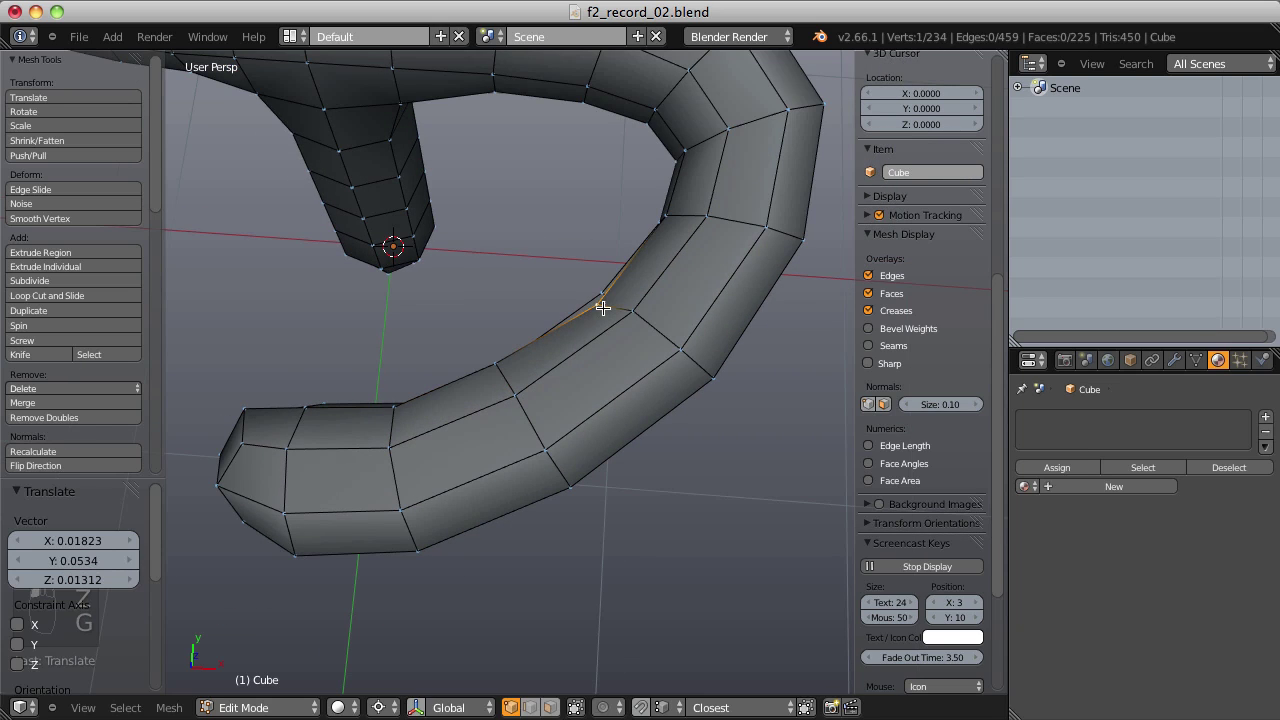
key(g)
click(601, 301)
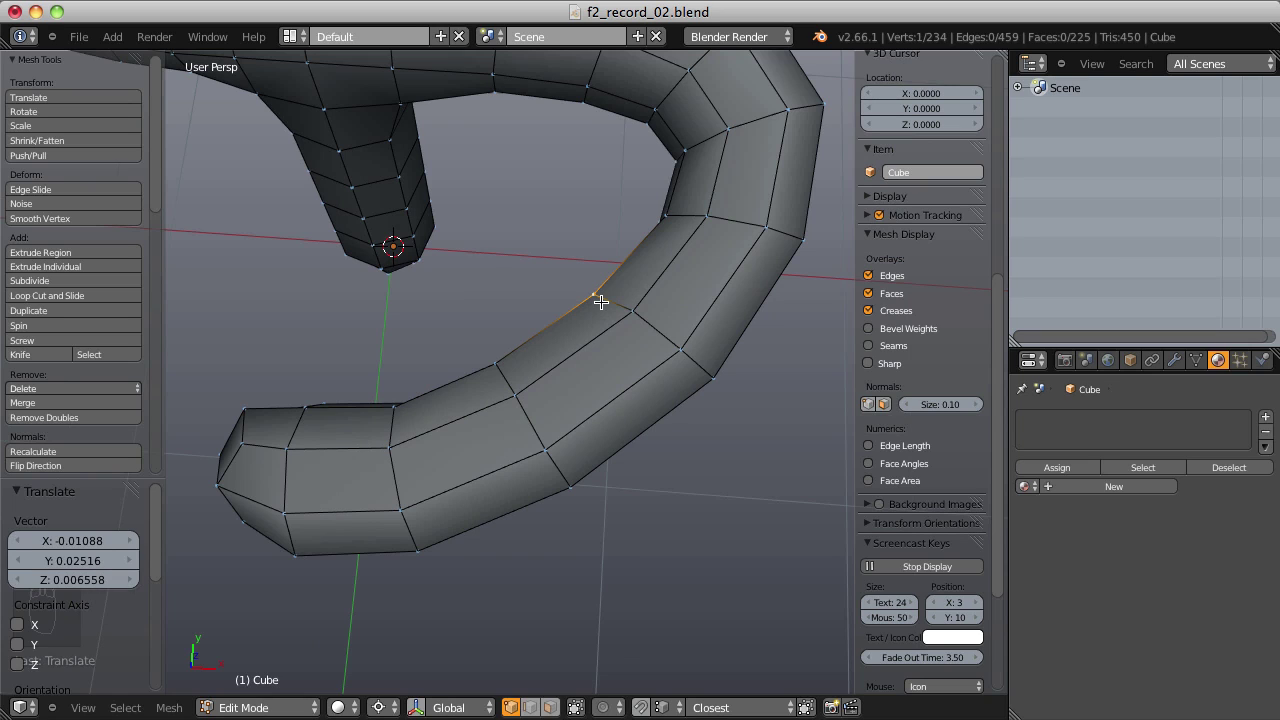
Step: Select a vertex on the inner side of the curved tube and build a face from it with Make Edge/Face
middle_drag(534, 255, 540, 316)
key(ctrl+Tab)
click(482, 294)
right_click(514, 312)
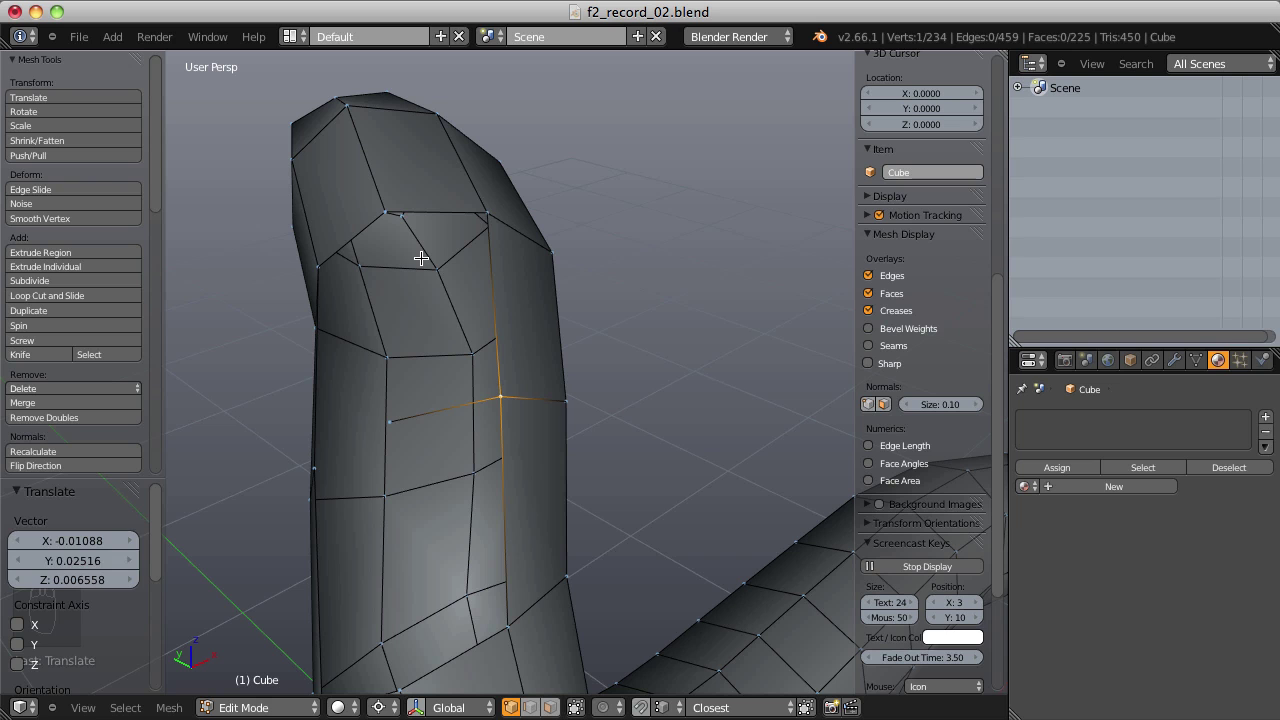
key(f)
middle_drag(432, 251, 427, 277)
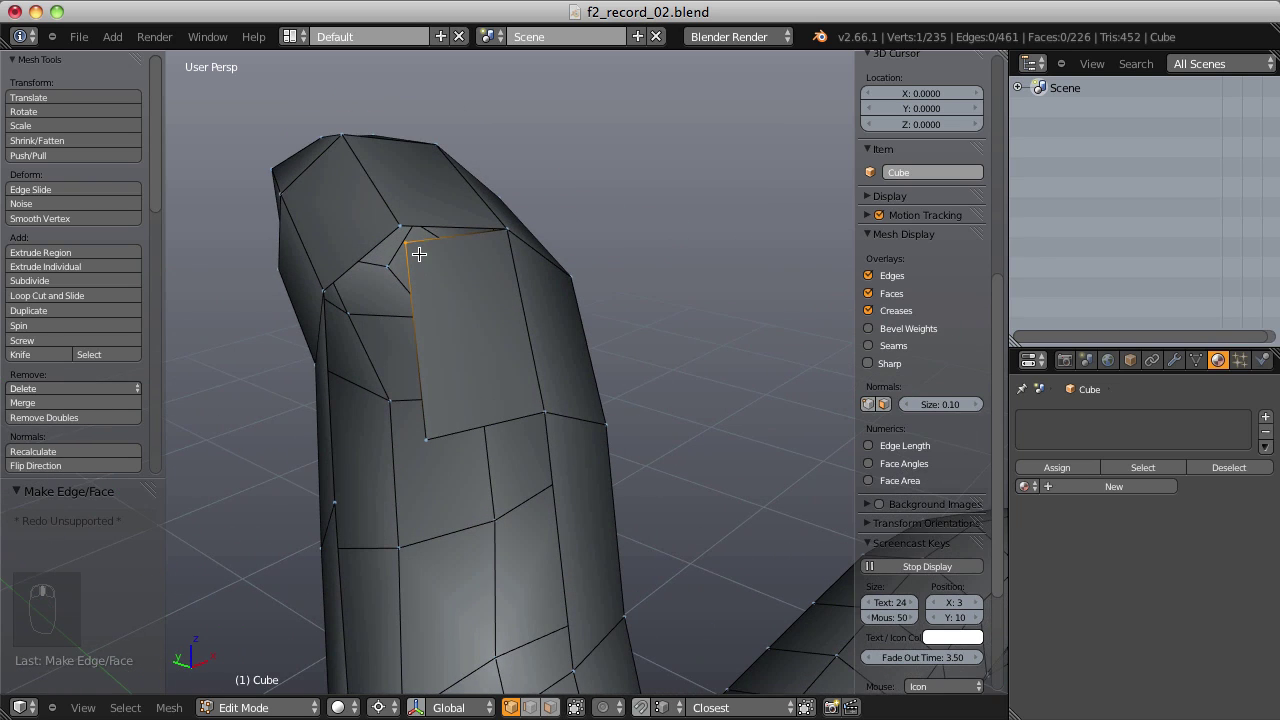
Step: Undo the face built from the single vertex on the curved tube's inner side
shift+click(401, 226)
key(ctrl+z)
key(ctrl+z)
key(ctrl+z)
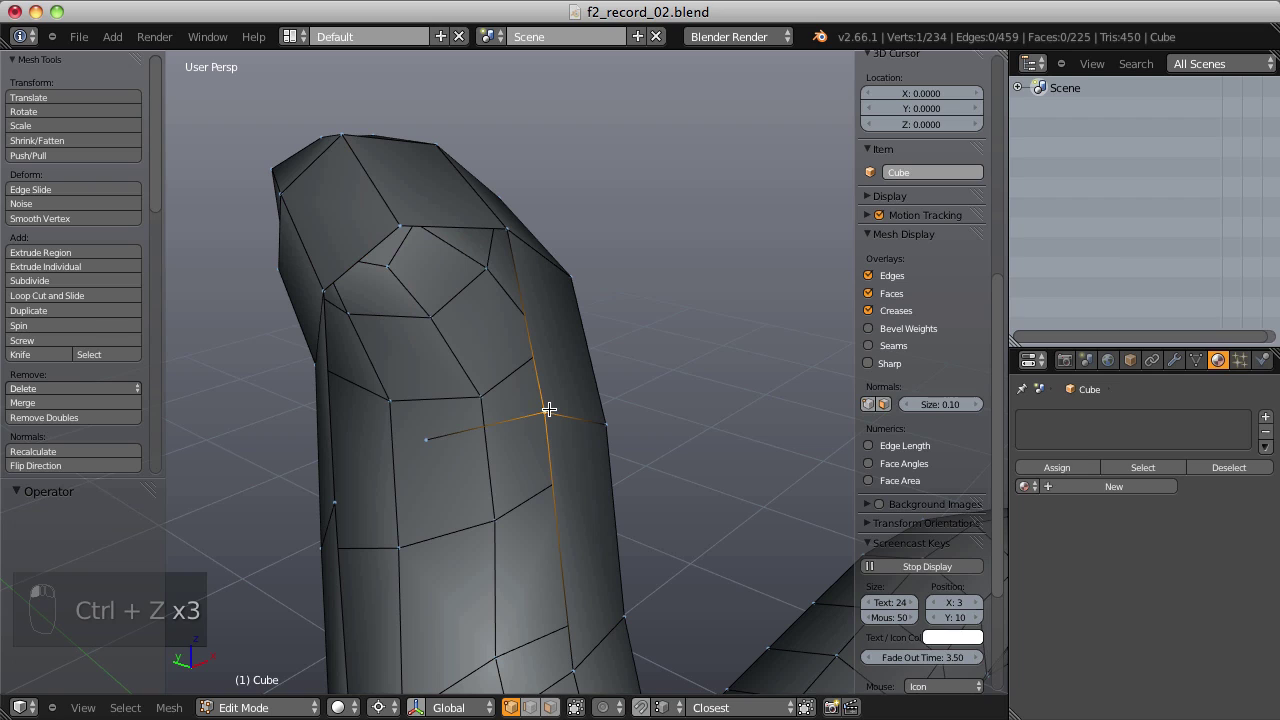
Step: Try filling a face across the four selected corner vertices near the tube's end with Make Edge/Face, and undo it
ctrl+click(390, 226)
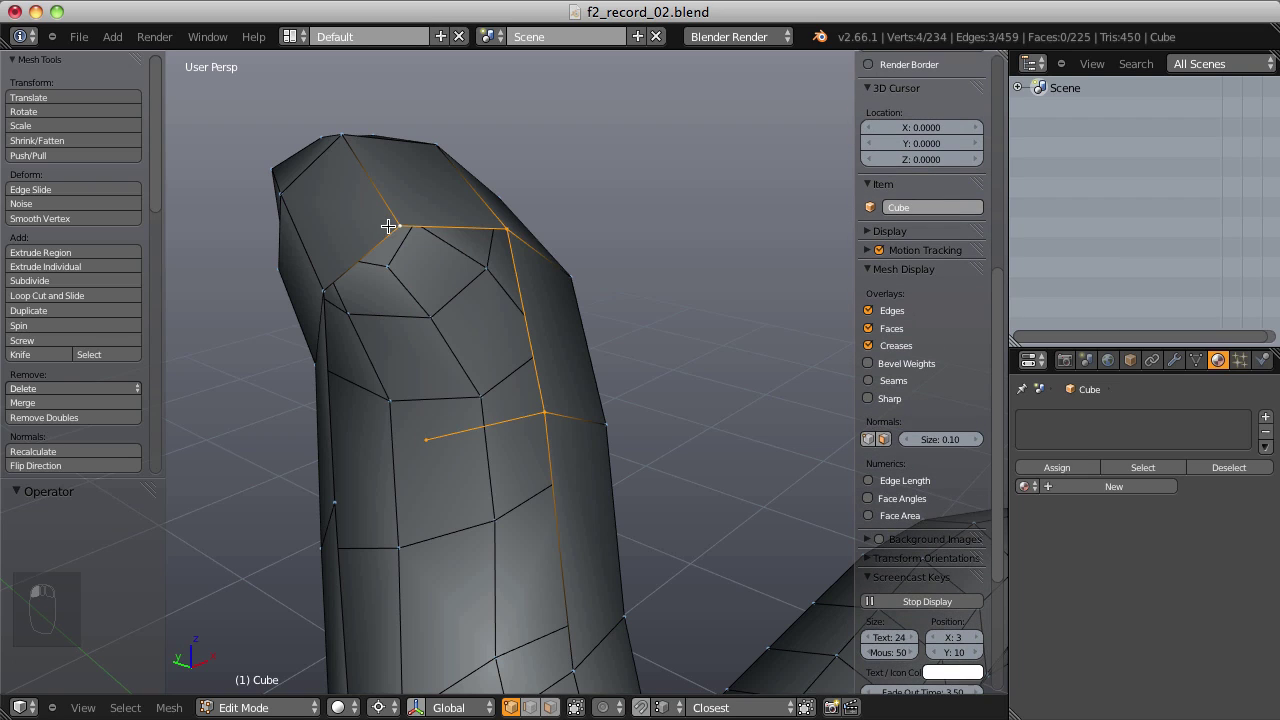
key(f)
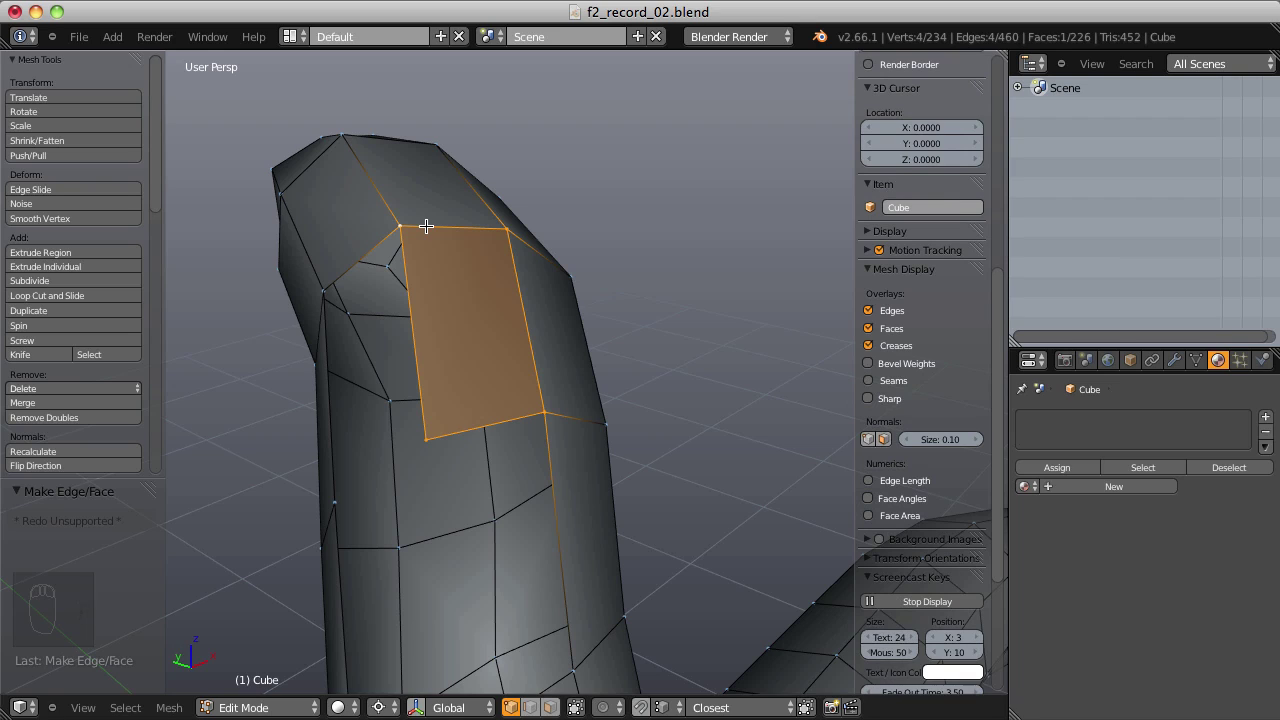
key(ctrl+z)
key(ctrl+z)
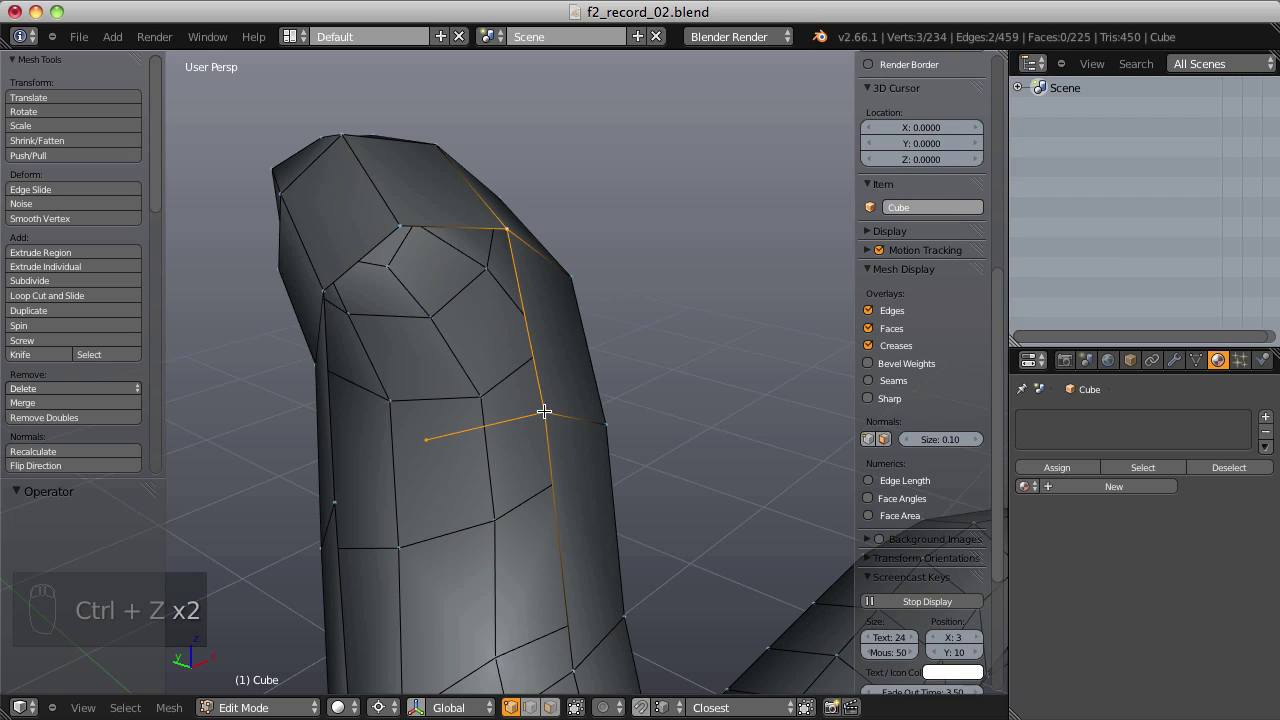
Step: Build the face from the single vertex again with Make Edge/Face and add the adjacent tube vertex to the selection
key(f)
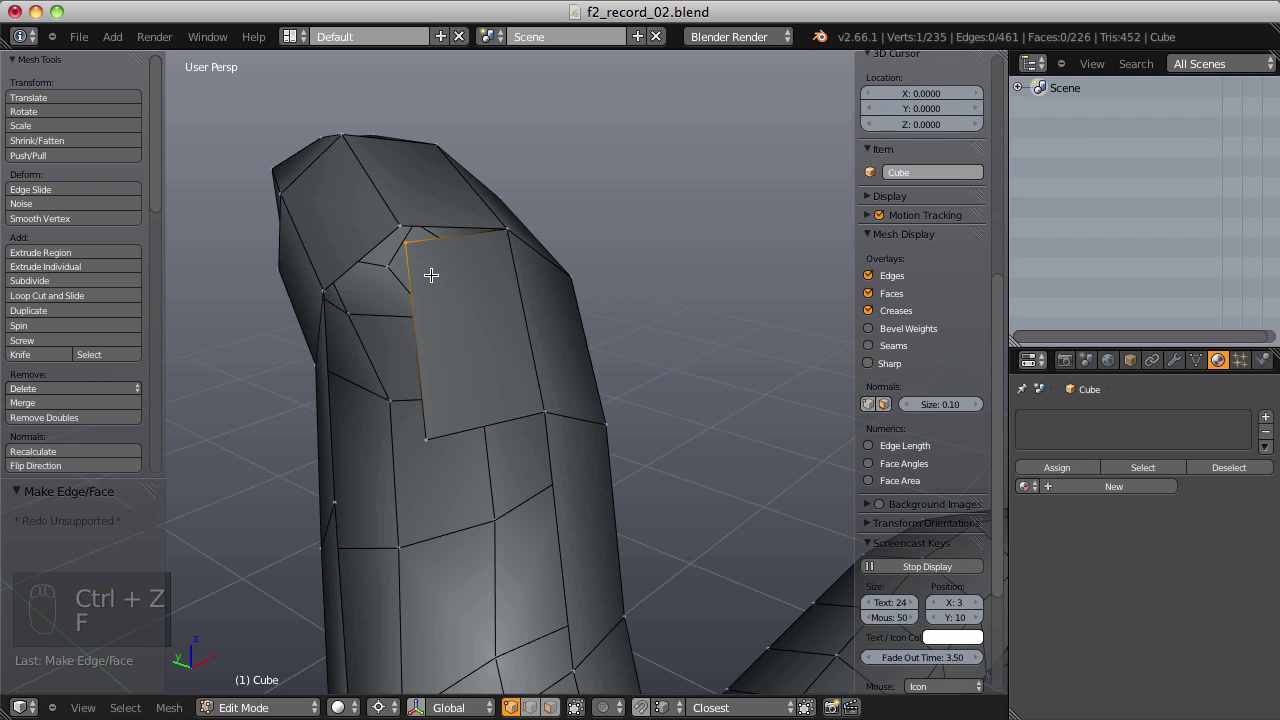
shift+click(414, 237)
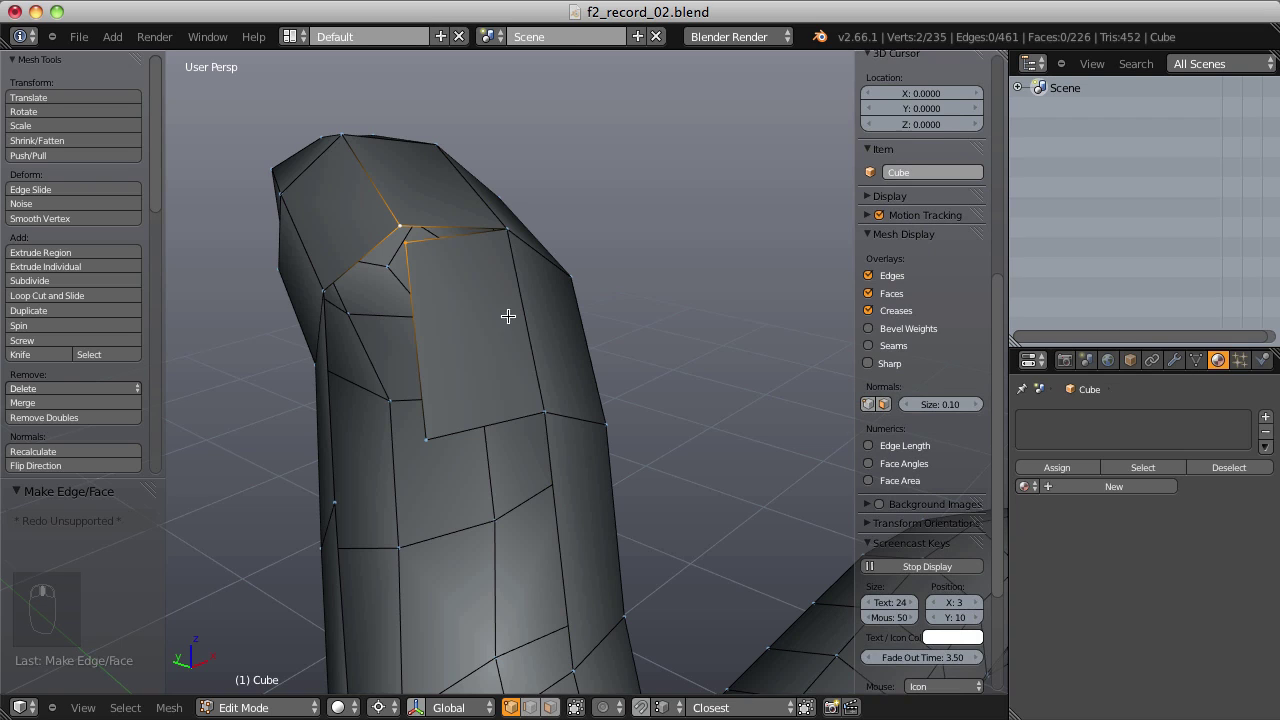
scroll(512, 318, down, 5)
middle_drag(514, 320, 502, 254)
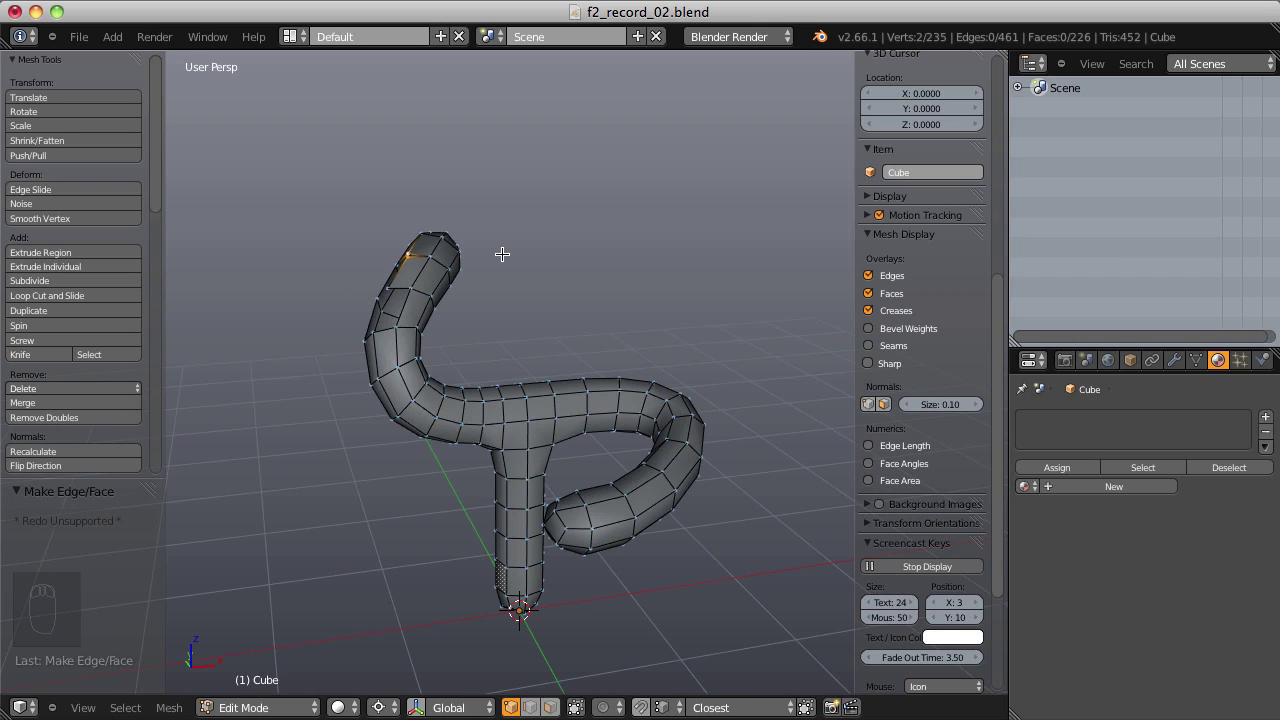
Step: Leave Edit Mode on the tube and show the layer holding the monkey head and the plane
key(Tab)
key(Tab)
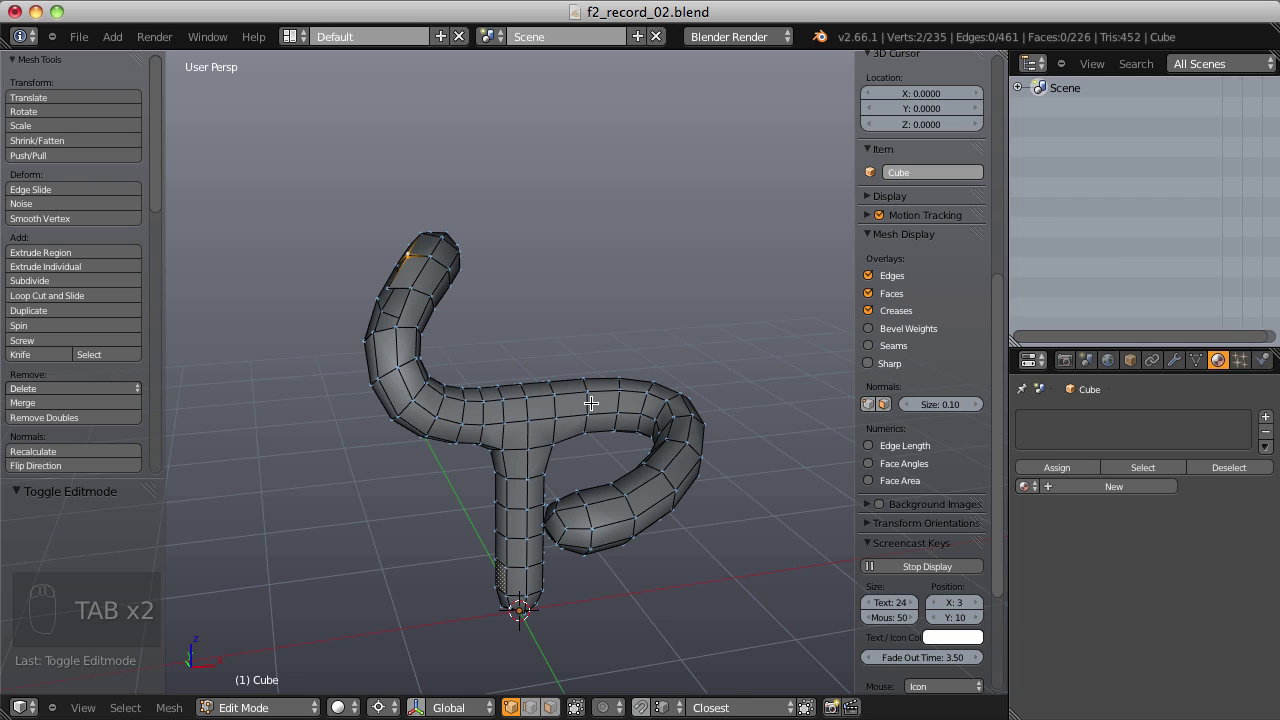
key(Tab)
click(563, 706)
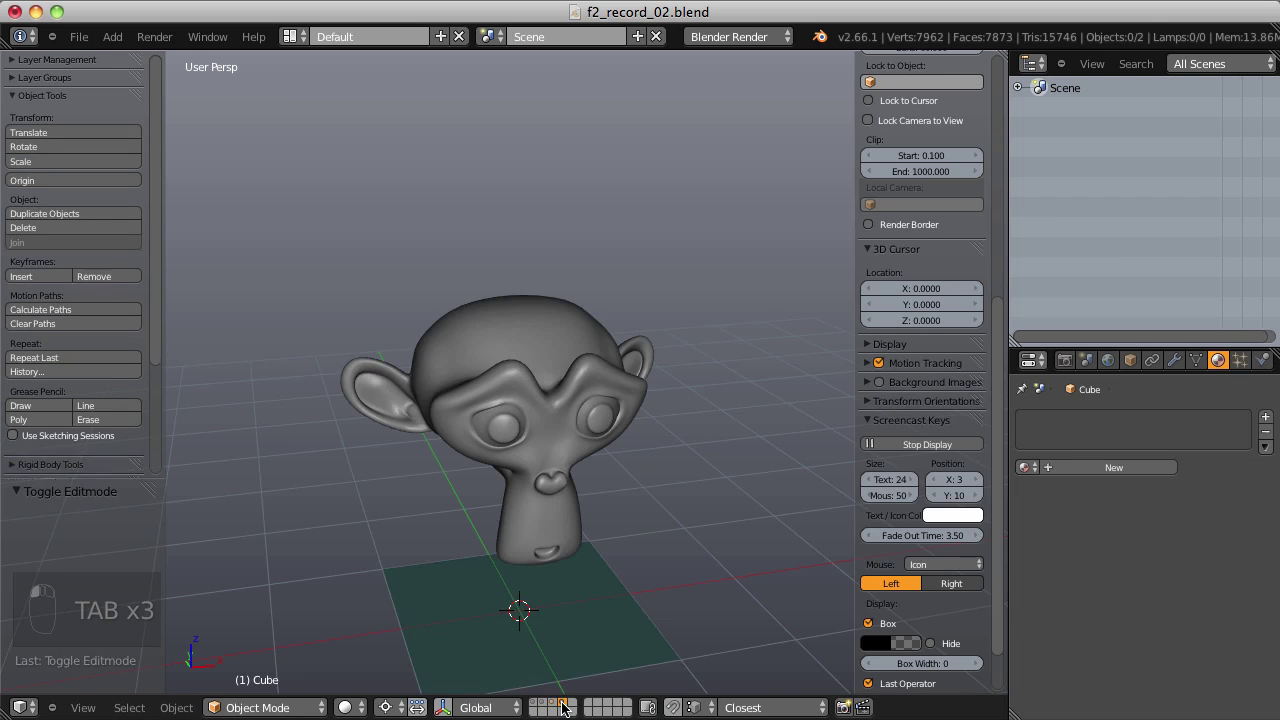
middle_drag(600, 362, 558, 231)
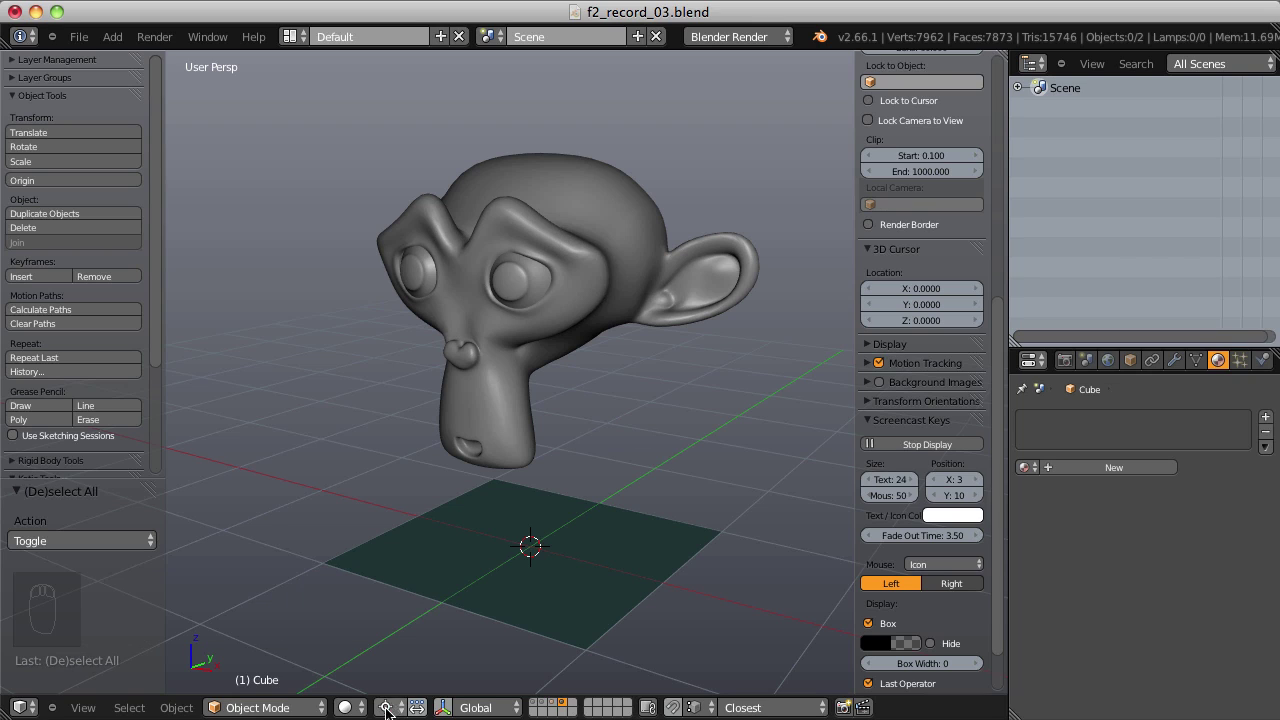
Step: Change the pivot point, enable snapping and set the snap element to Face
click(386, 707)
click(440, 644)
click(672, 707)
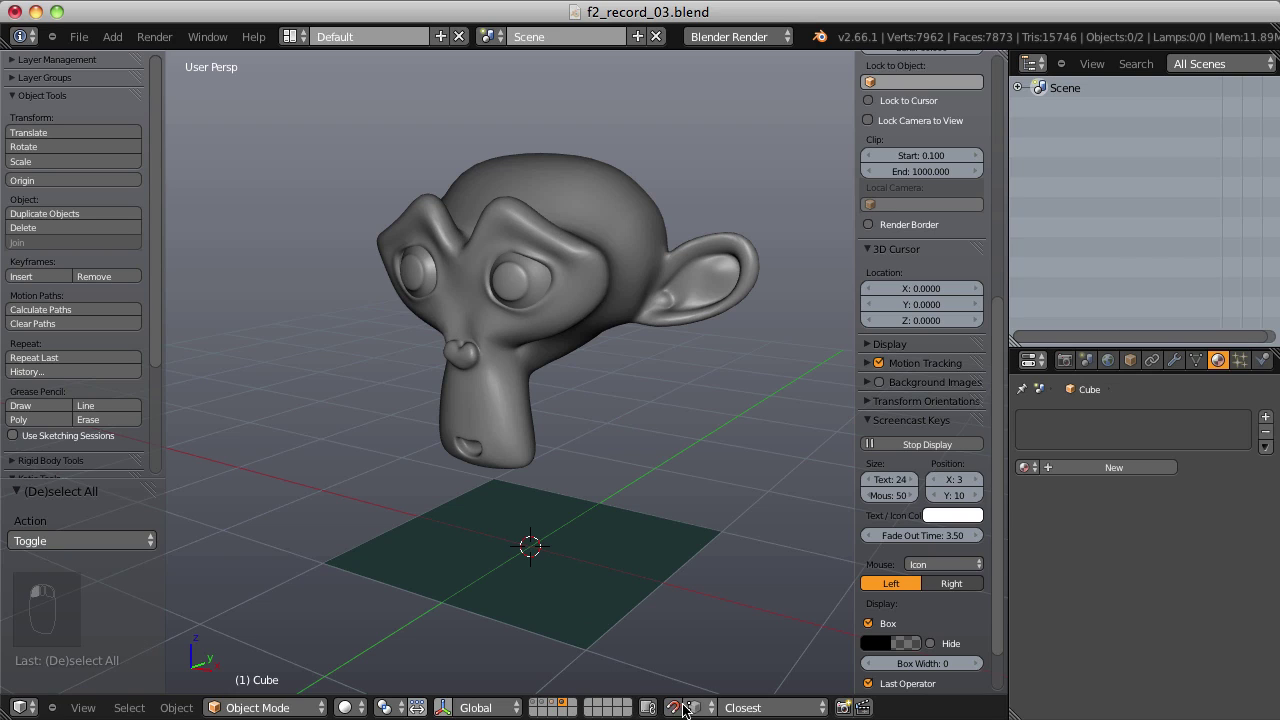
click(699, 708)
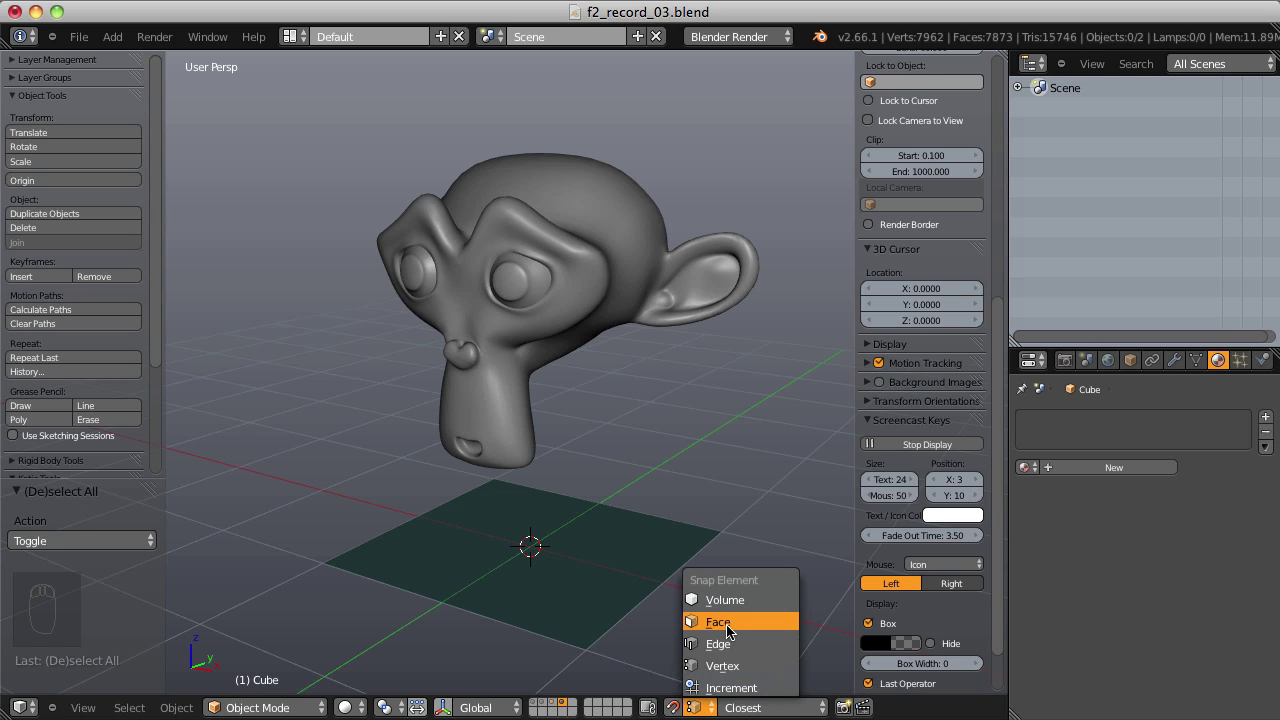
click(730, 626)
Step: Select the cyan plane below the monkey head, enter Edit Mode and delete all its vertices
right_click(588, 552)
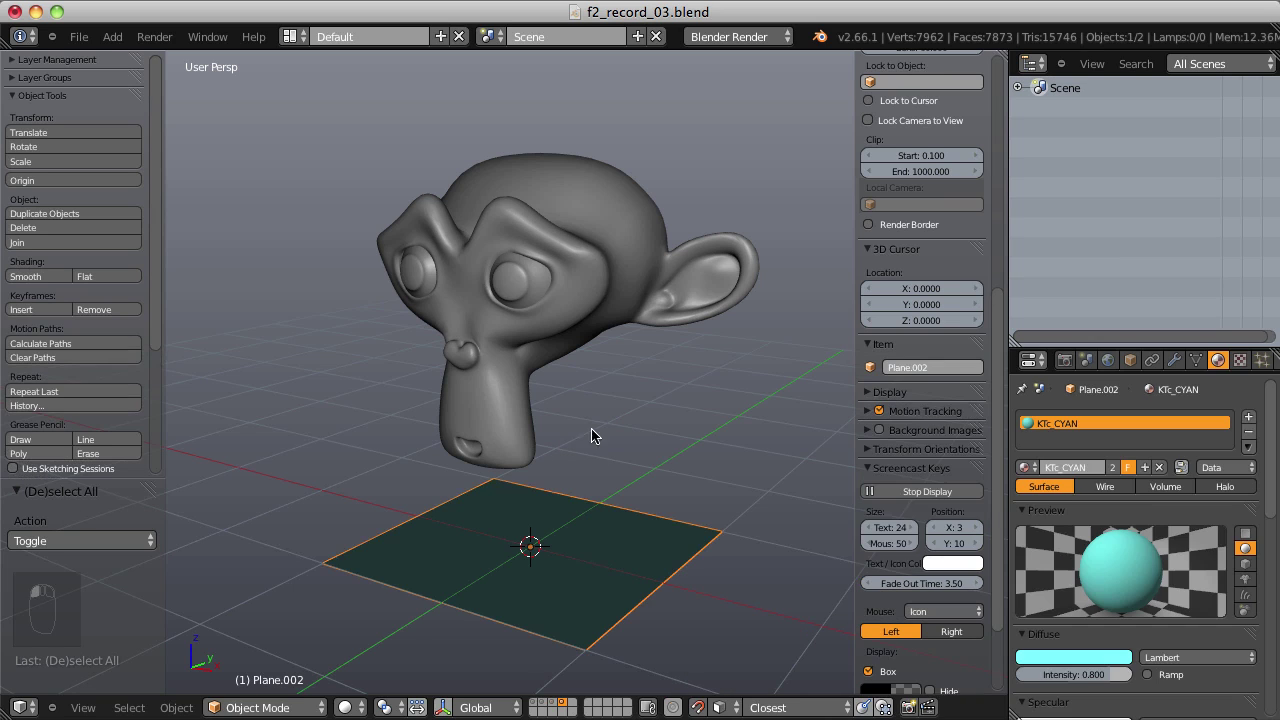
middle_drag(588, 552, 551, 462)
key(Tab)
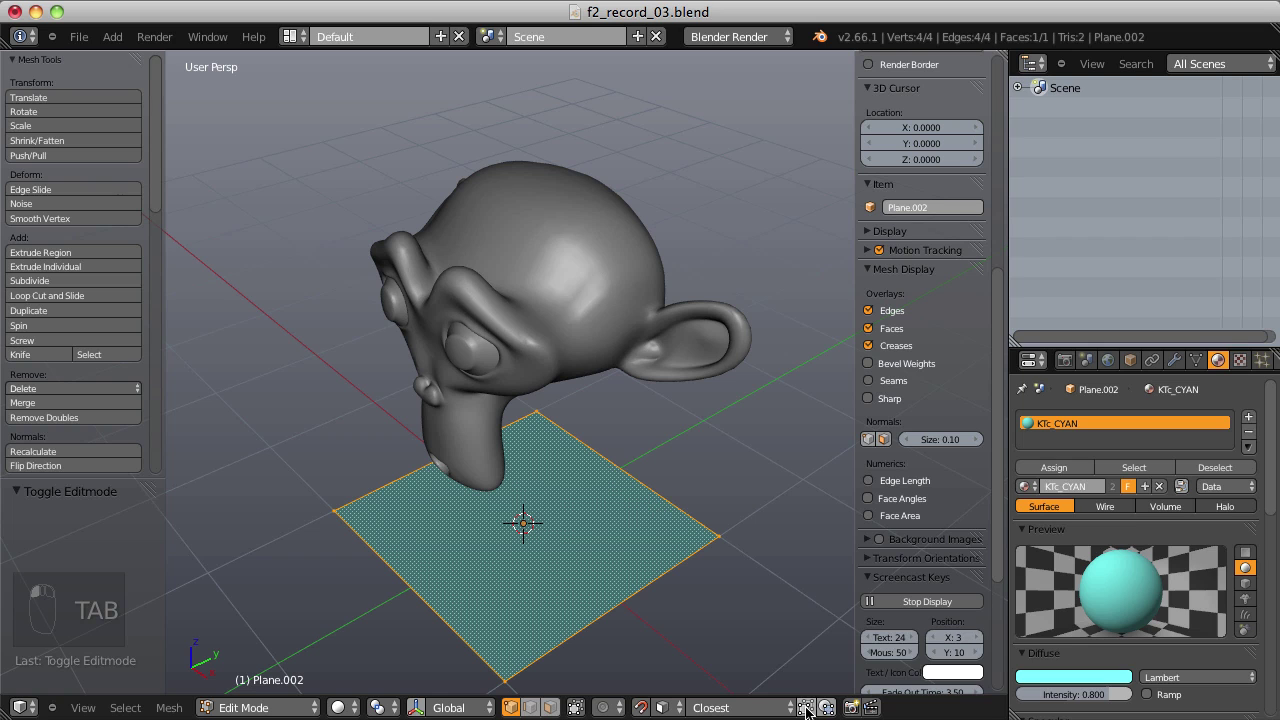
key(x)
click(560, 440)
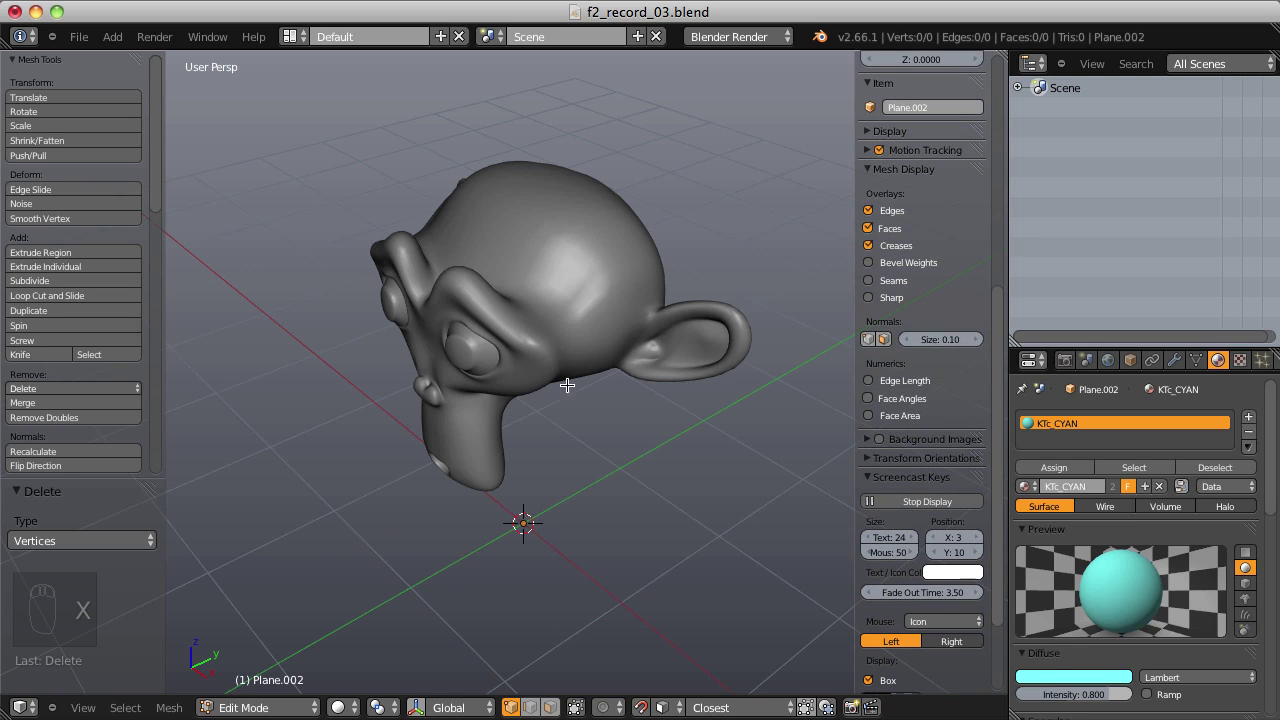
Step: Place three connected vertices on the monkey head's surface, running along behind the brow
scroll(563, 374, up, 8)
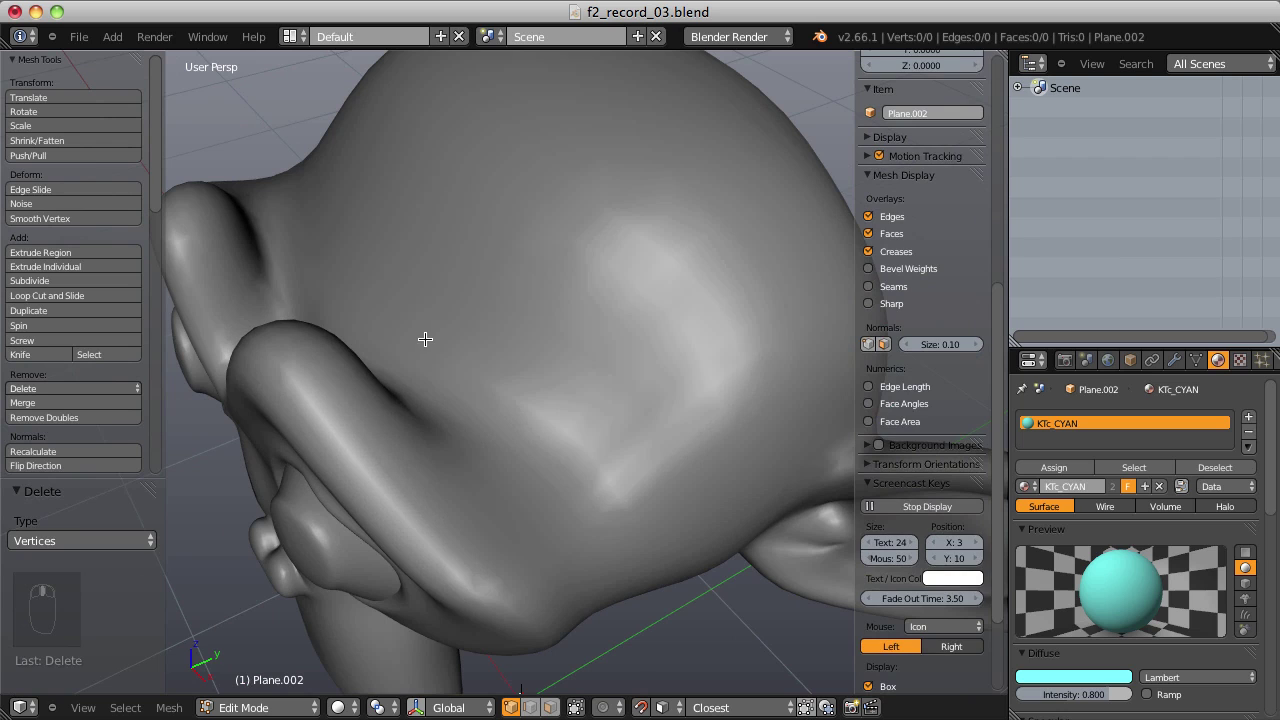
ctrl+click(425, 340)
ctrl+click(502, 406)
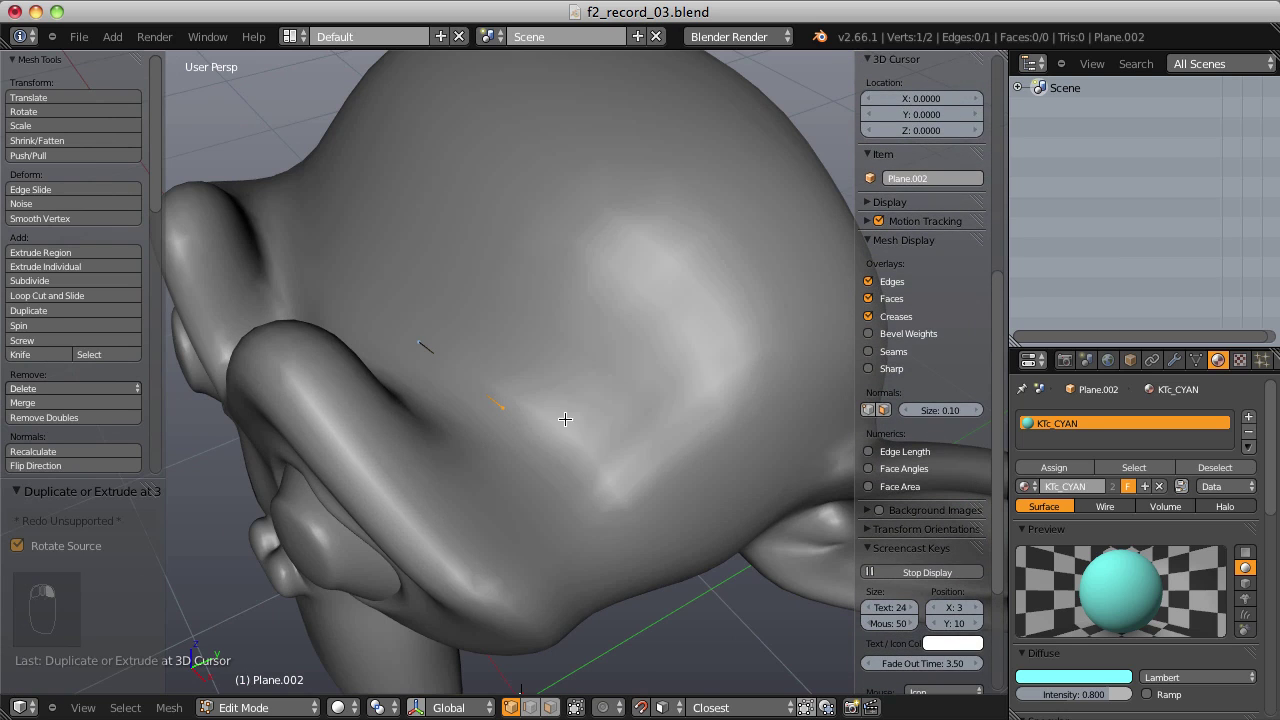
ctrl+click(551, 443)
mouse_move(614, 390)
middle_down()
mouse_move(606, 351)
mouse_move(606, 371)
middle_up()
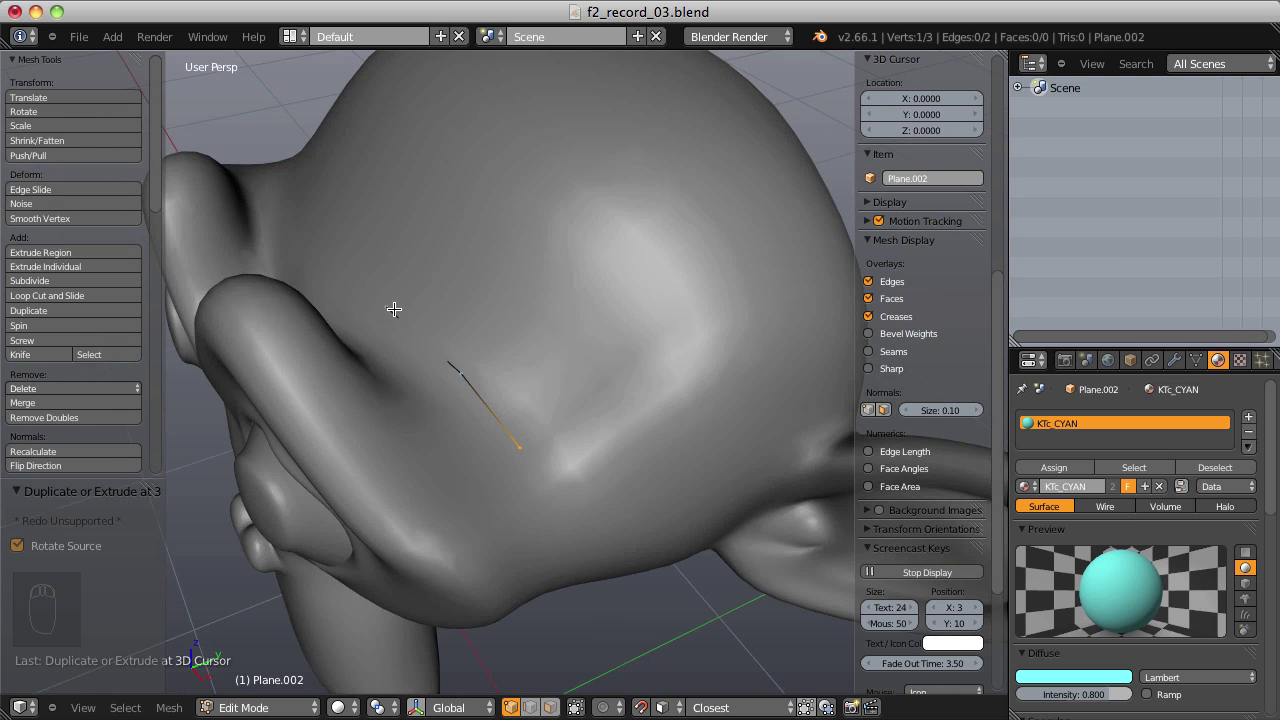
Step: Set the view's clip start to 0.01
drag(1000, 300, 1000, 151)
click(916, 244)
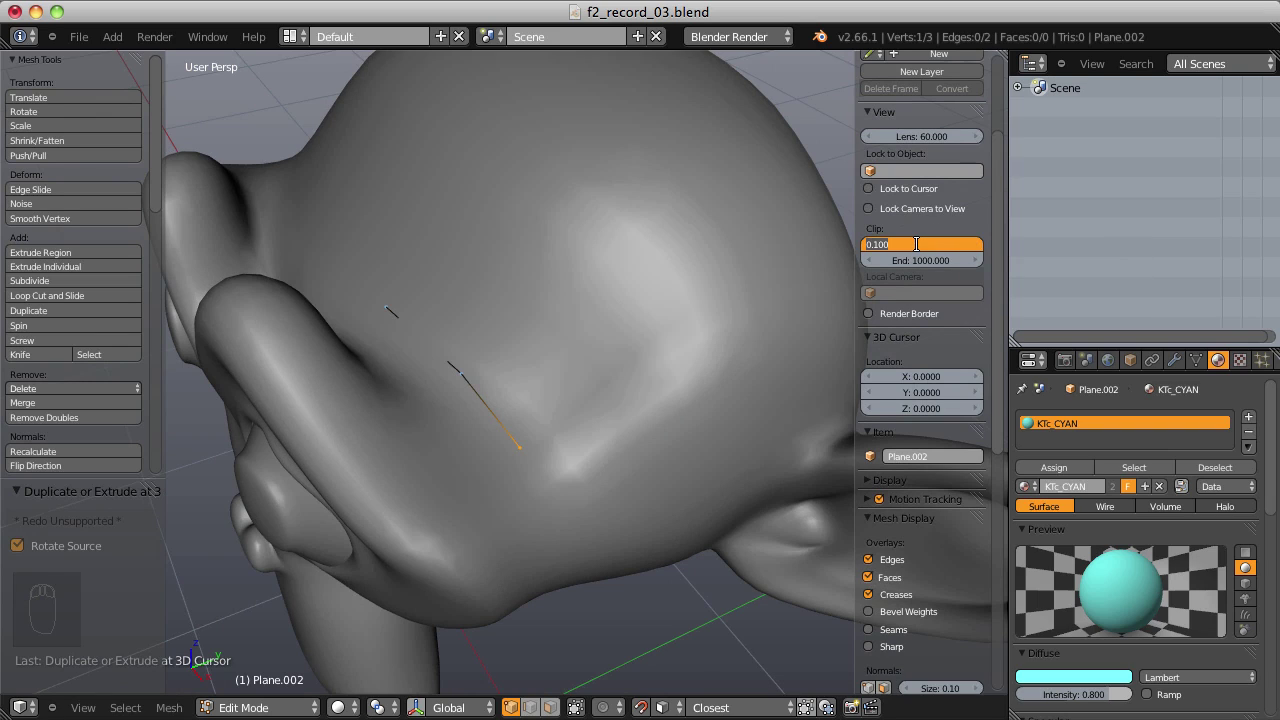
text(0.01)
key(Return)
middle_drag(416, 310, 443, 295)
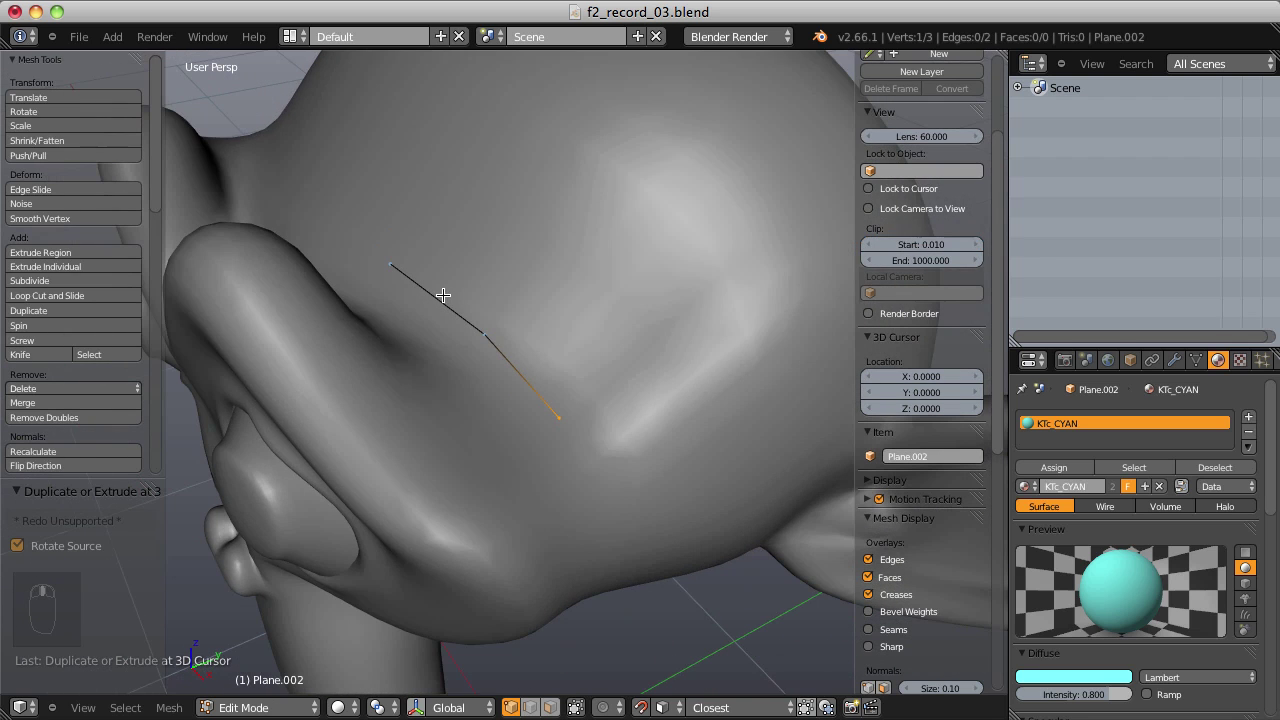
Step: Extend the vertex chain down the side of the monkey head and across to start the strip's second side
middle_drag(512, 323, 484, 347)
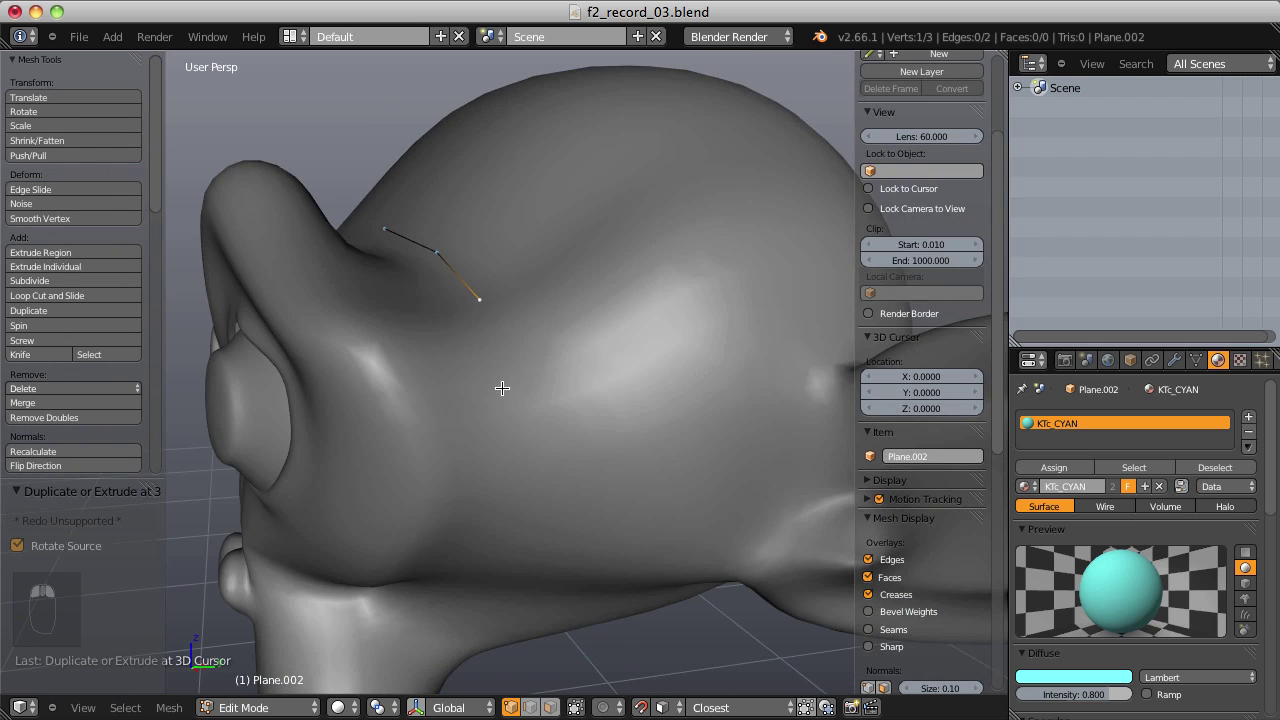
ctrl+click(502, 388)
middle_drag(530, 408, 529, 386)
ctrl+click(509, 379)
ctrl+click(507, 440)
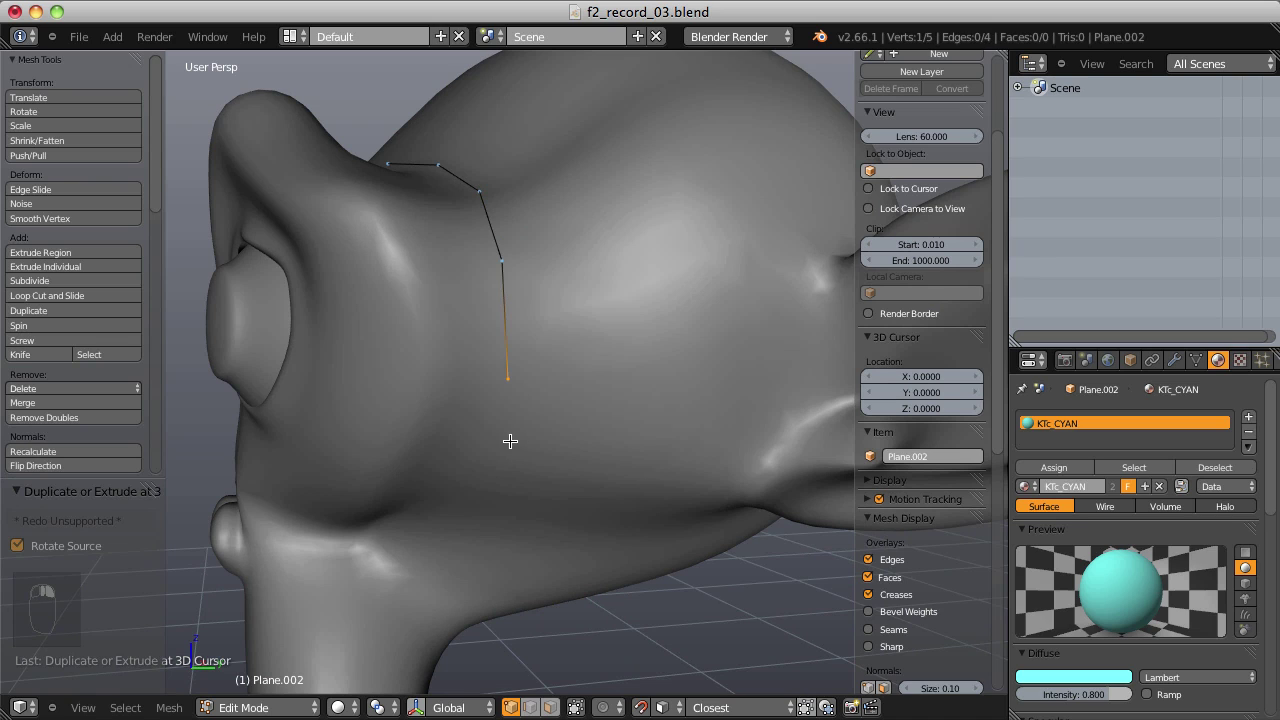
ctrl+click(586, 440)
Step: Continue the vertex chain back up parallel to the first side, ending beside its starting vertex behind the brow
ctrl+click(591, 382)
ctrl+click(578, 250)
middle_drag(578, 250, 560, 325)
ctrl+click(558, 325)
ctrl+click(504, 254)
ctrl+click(445, 228)
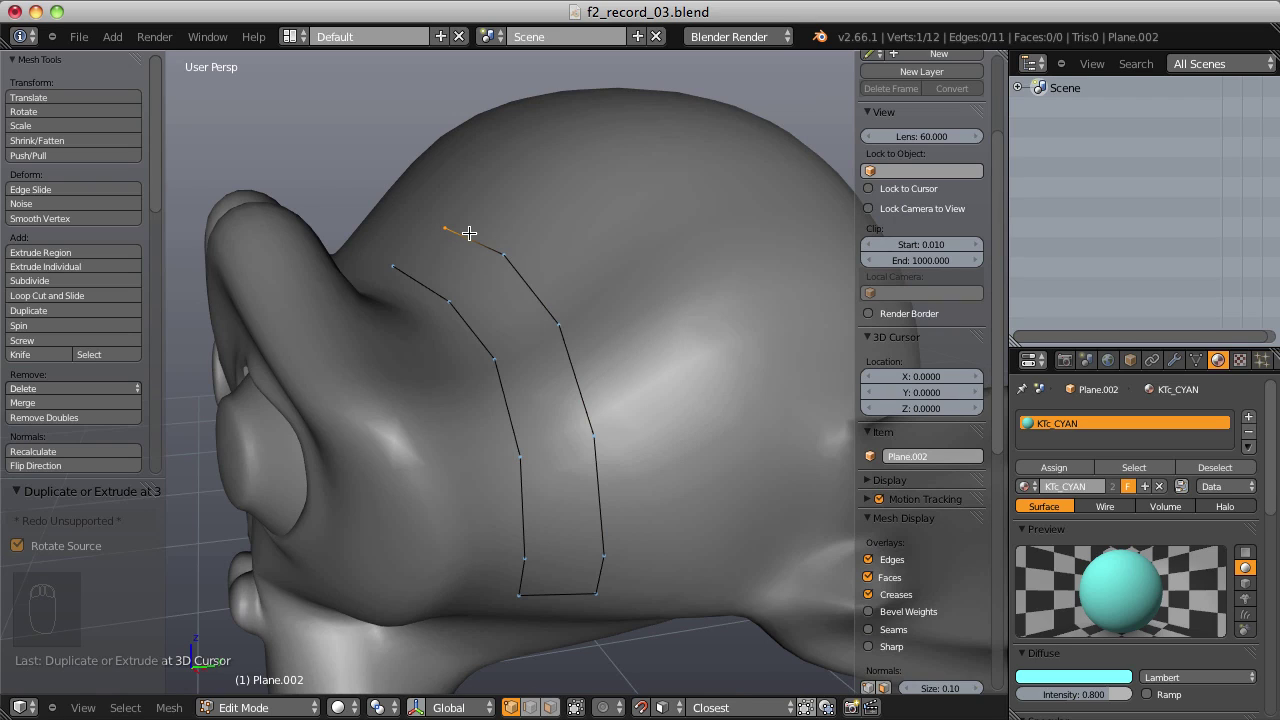
Step: Join the strip outline's two upper ends and the neighbouring vertex pair with edges
shift+click(393, 266)
key(f)
click(449, 300)
shift+click(504, 254)
key(f)
Step: Join the three remaining opposite vertex pairs down the strip with cross edges, and deselect everything
click(558, 325)
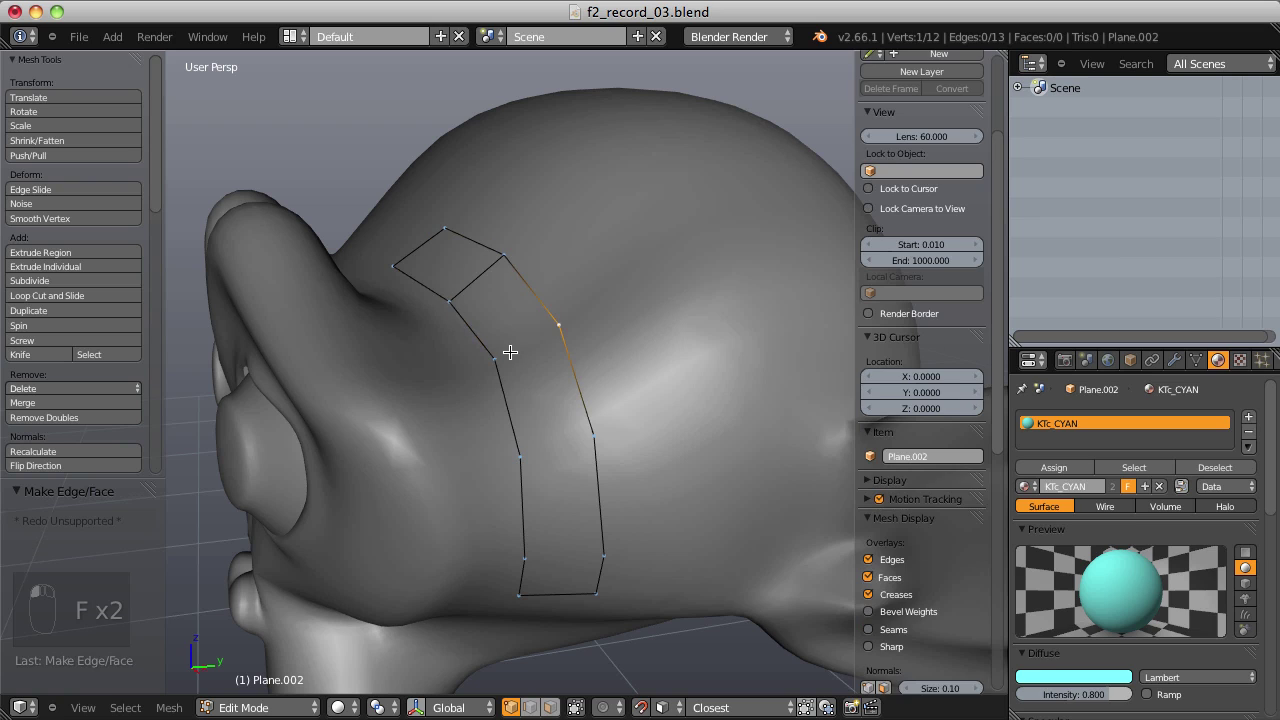
shift+click(495, 357)
key(f)
click(594, 436)
shift+click(520, 457)
key(f)
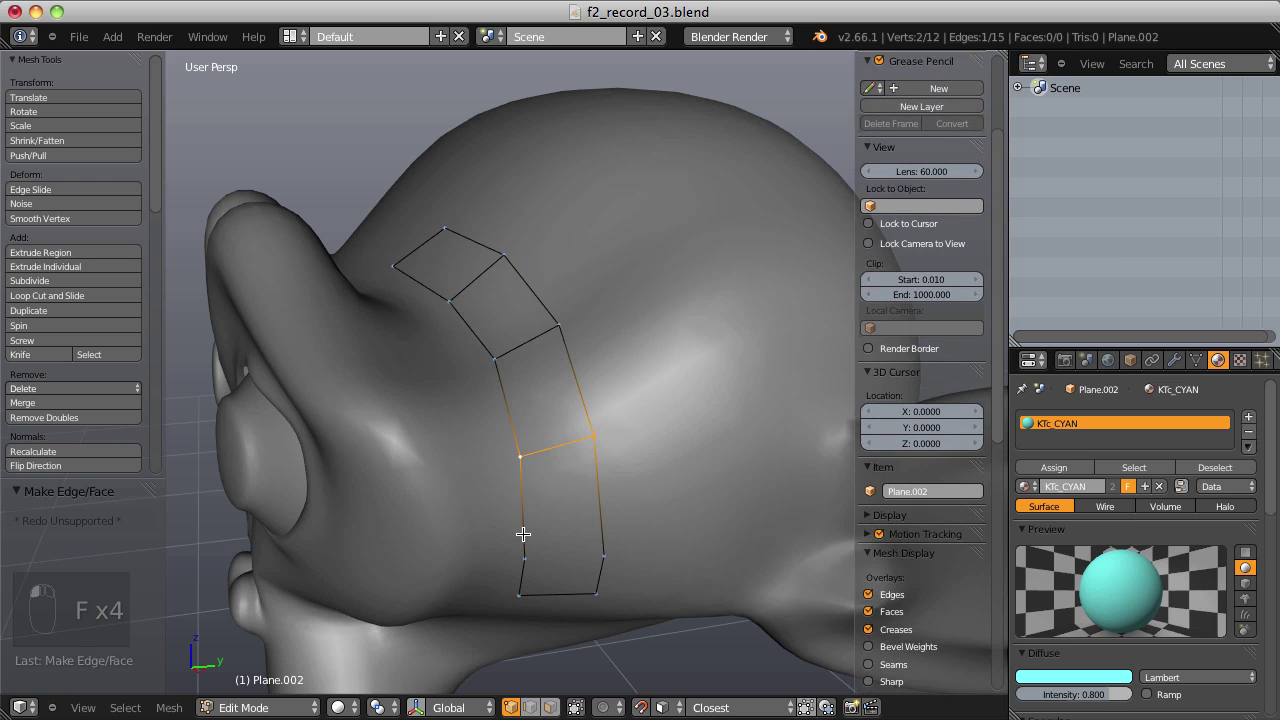
click(524, 557)
shift+click(603, 555)
key(f)
key(a)
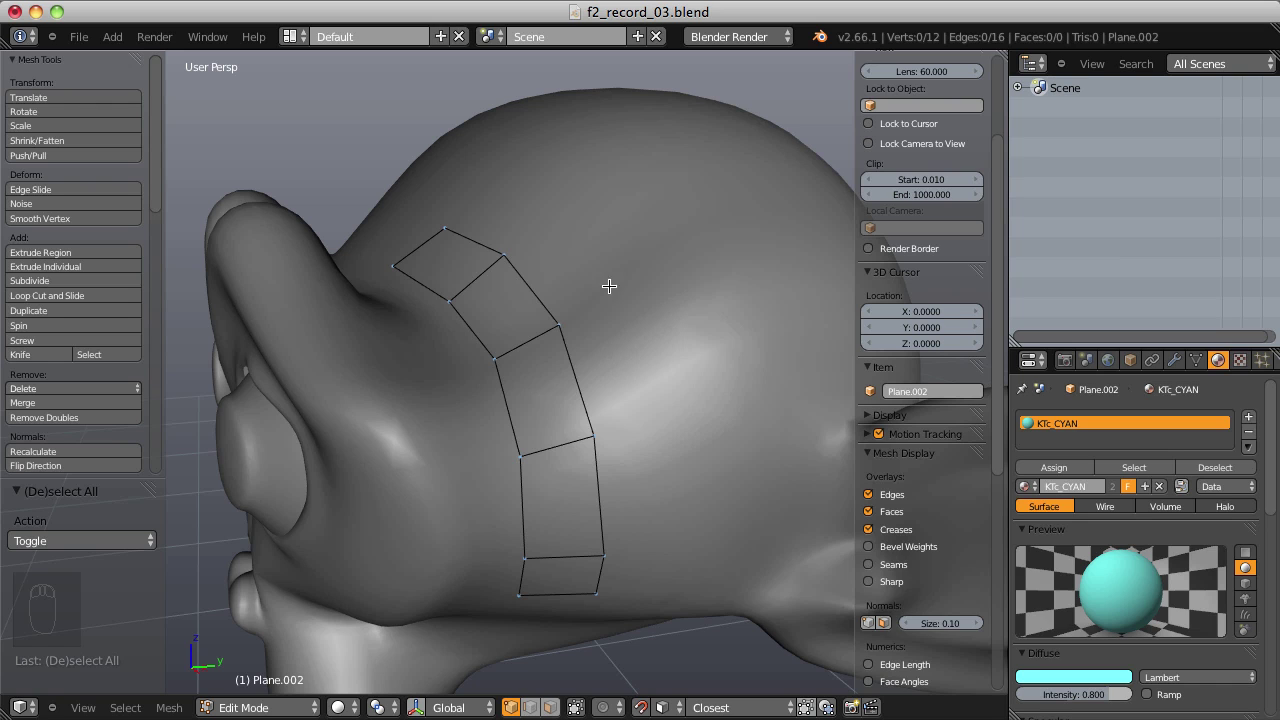
Step: Select all vertices of the strip and fill its cells with faces using Make Edge/Face
middle_drag(597, 291, 567, 261)
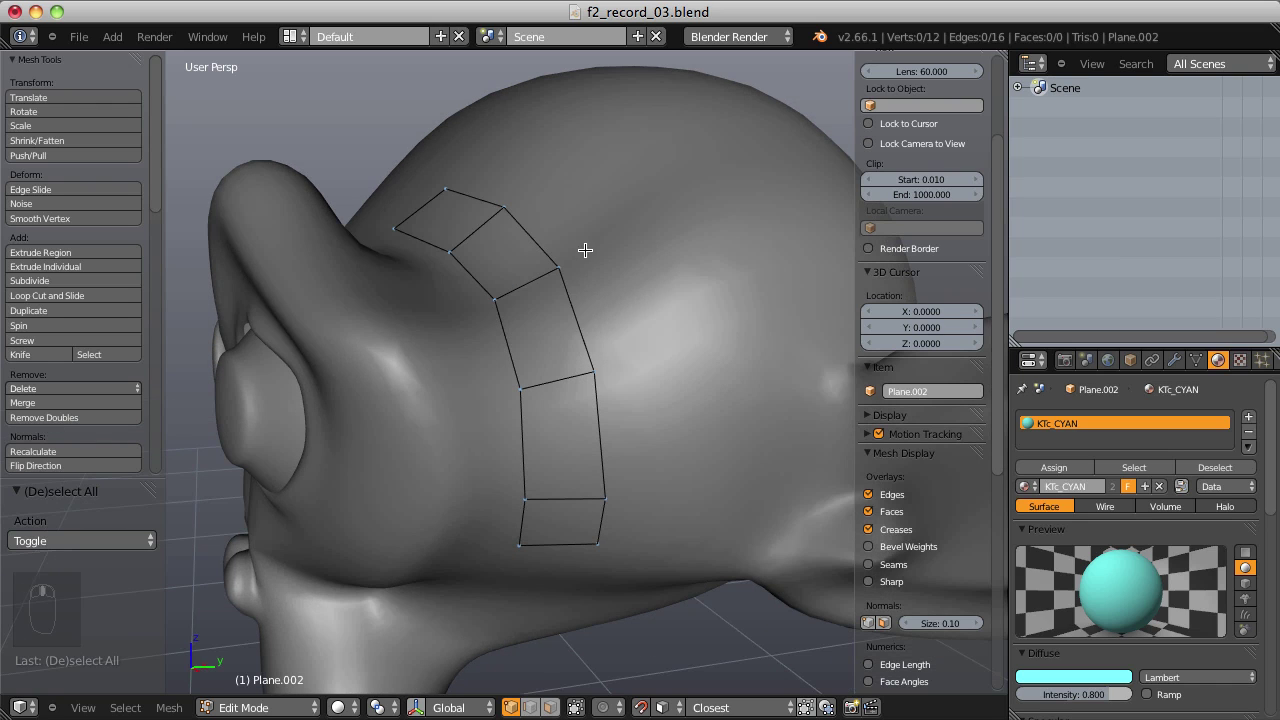
mouse_move(574, 150)
ctrl+mouse_down()
mouse_move(286, 371)
mouse_move(623, 623)
mouse_move(663, 557)
ctrl+mouse_up()
key(f)
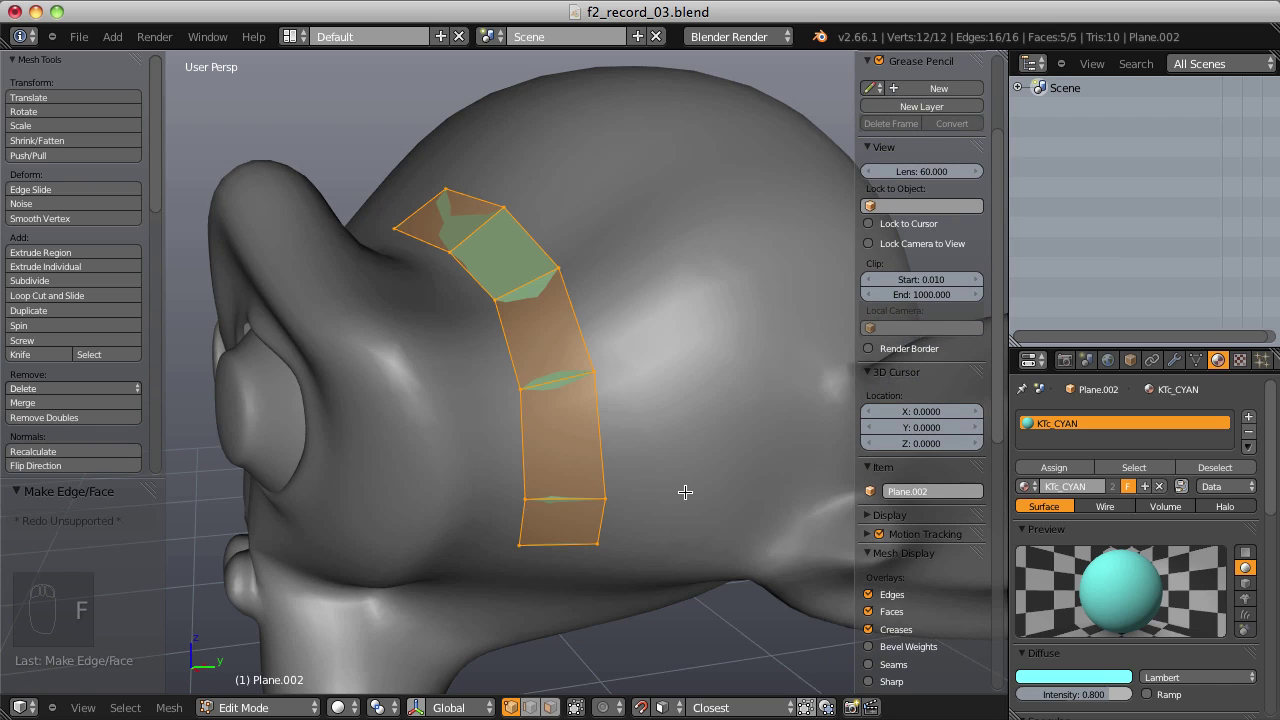
Step: Undo the face fill and all cross edges until only the open strip outline remains
key(ctrl+z)
key(ctrl+z)
key(ctrl+z)
key(ctrl+z)
key(ctrl+z)
key(ctrl+z)
key(ctrl+z)
key(ctrl+z)
key(ctrl+z)
key(ctrl+z)
key(ctrl+z)
key(ctrl+z)
key(ctrl+z)
key(ctrl+z)
key(ctrl+z)
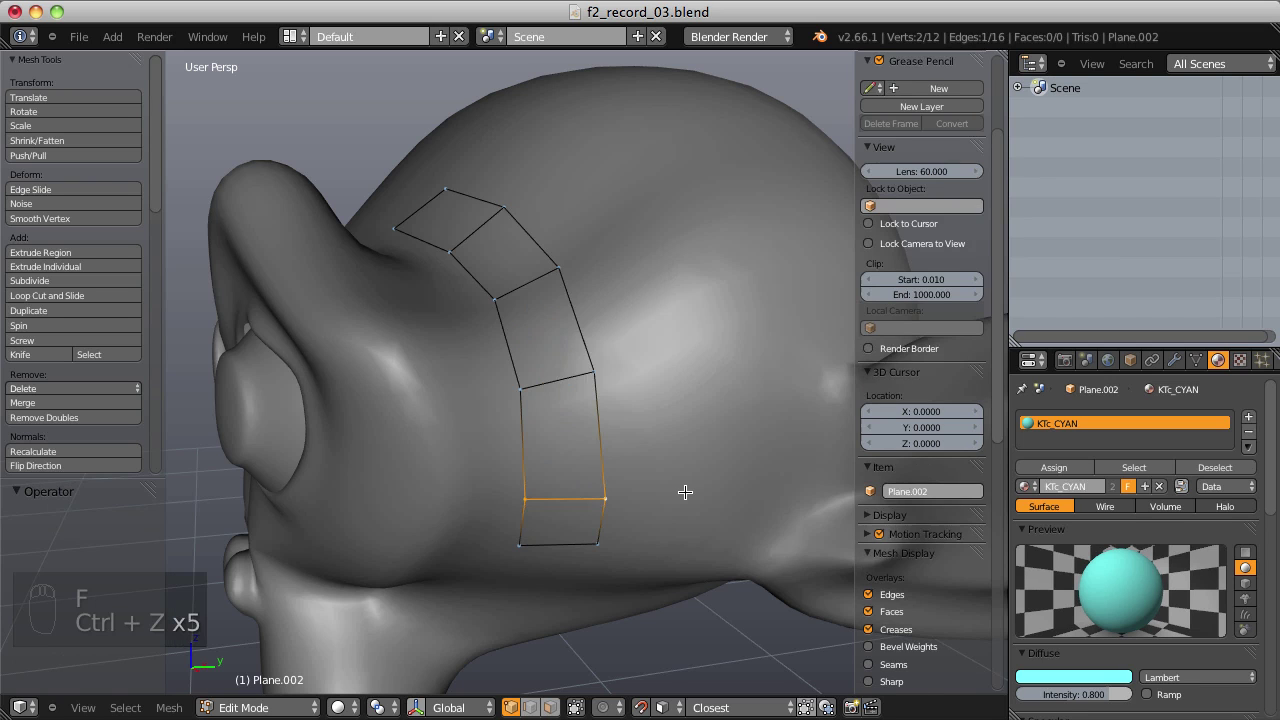
key(ctrl+z)
key(ctrl+z)
key(ctrl+z)
key(ctrl+z)
key(ctrl+z)
key(ctrl+z)
key(ctrl+z)
key(ctrl+z)
key(ctrl+z)
key(ctrl+z)
key(ctrl+z)
key(ctrl+z)
key(ctrl+z)
key(ctrl+z)
key(ctrl+z)
key(ctrl+z)
key(ctrl+z)
key(ctrl+z)
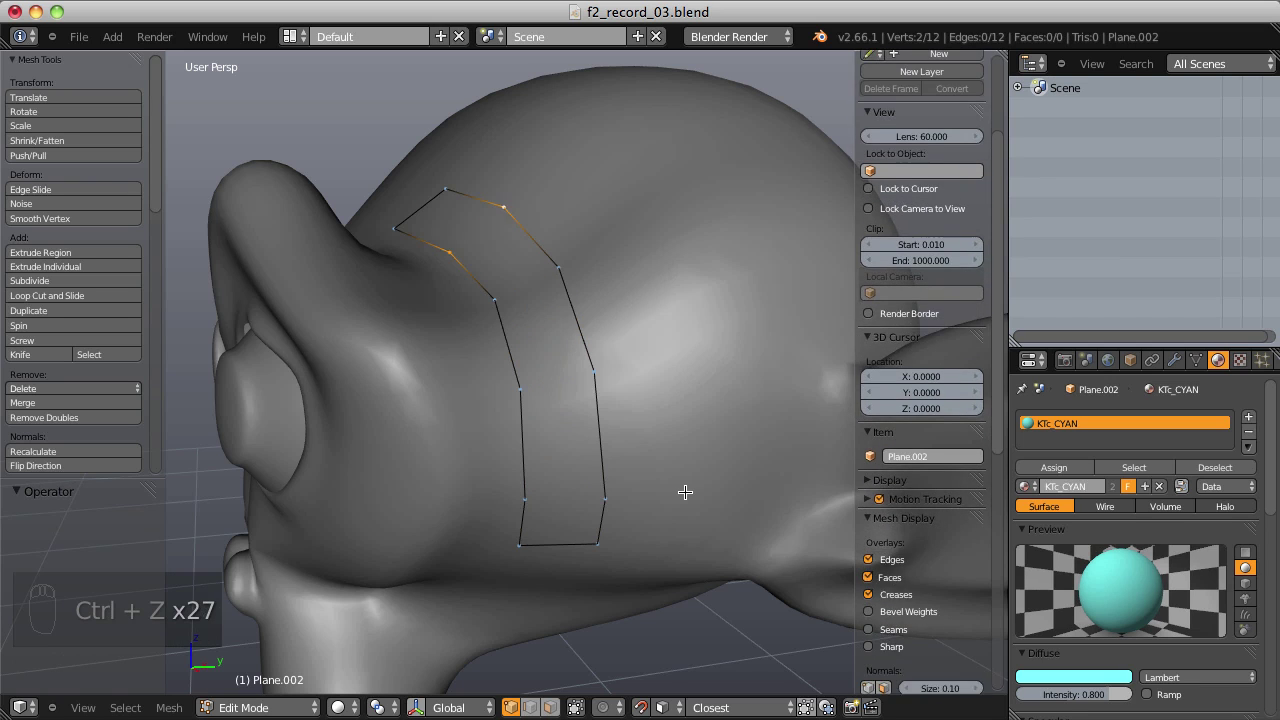
Step: Switch to edge selection, select the strip's bottom edge and fill the strip face by face up to its open end with Make Edge/Face
key(ctrl+Tab)
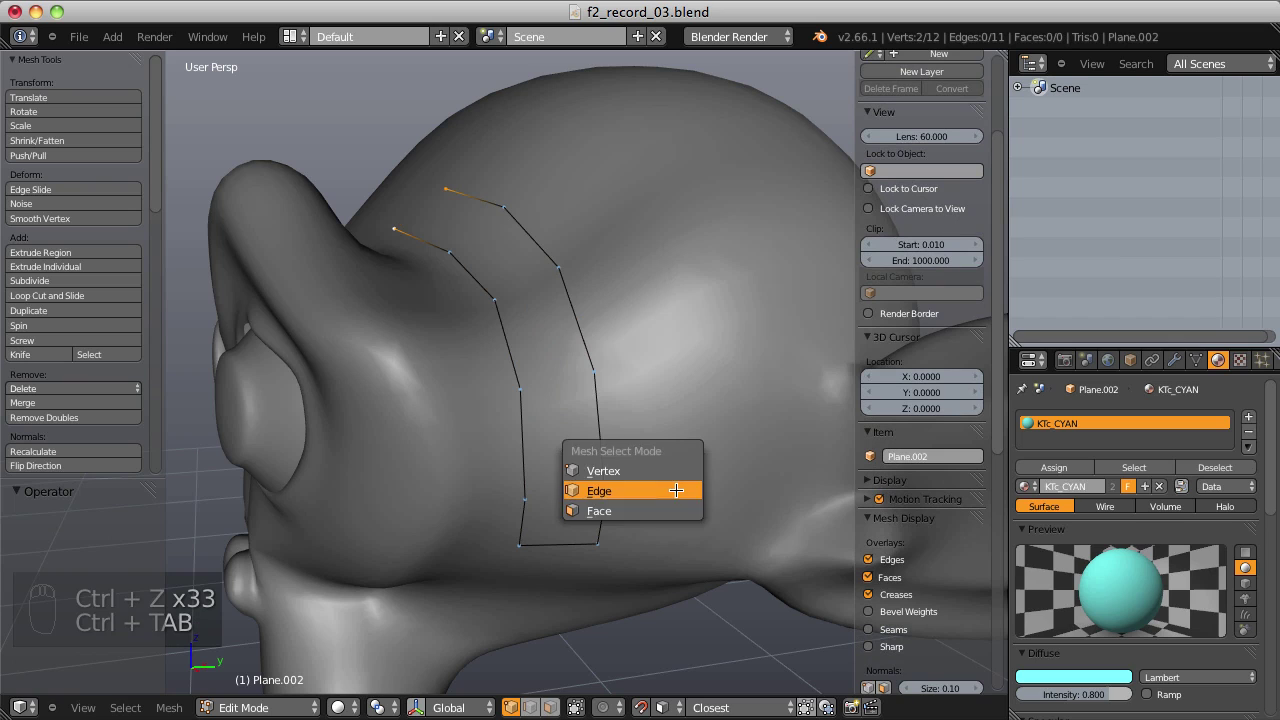
click(670, 490)
right_click(566, 541)
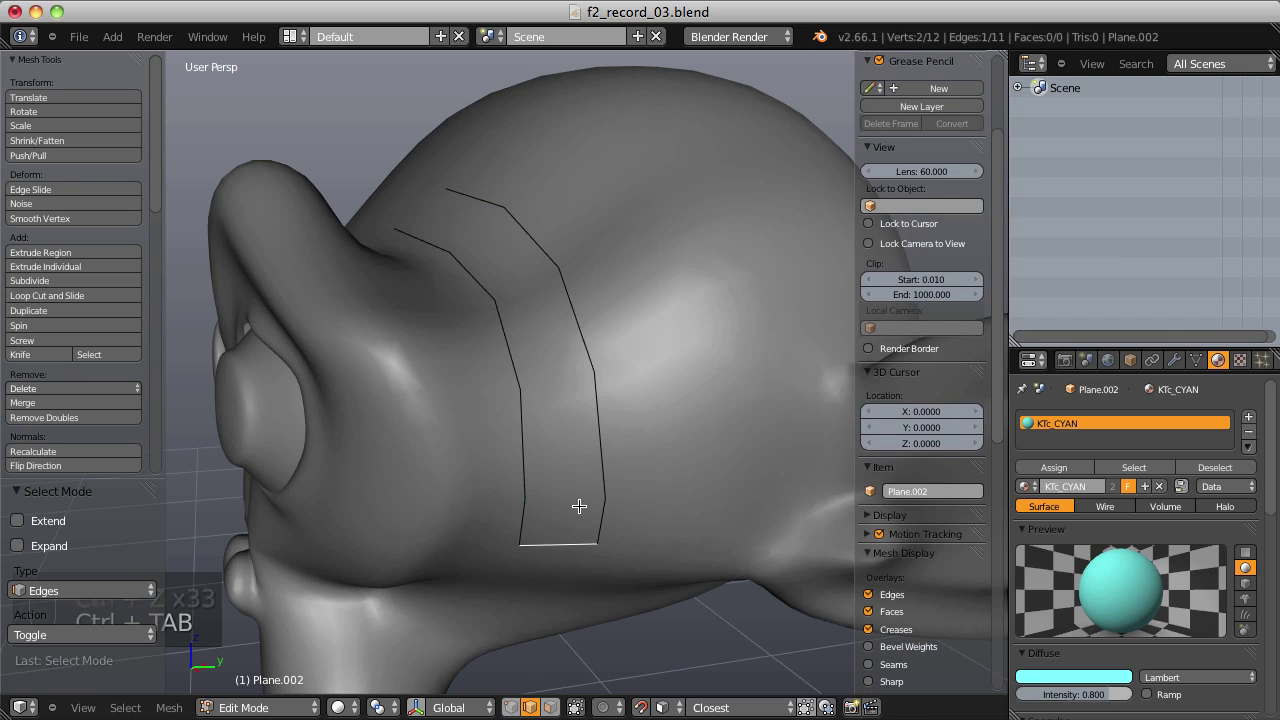
key(f)
key(f)
key(f)
key(f)
key(f)
key(f)
key(f)
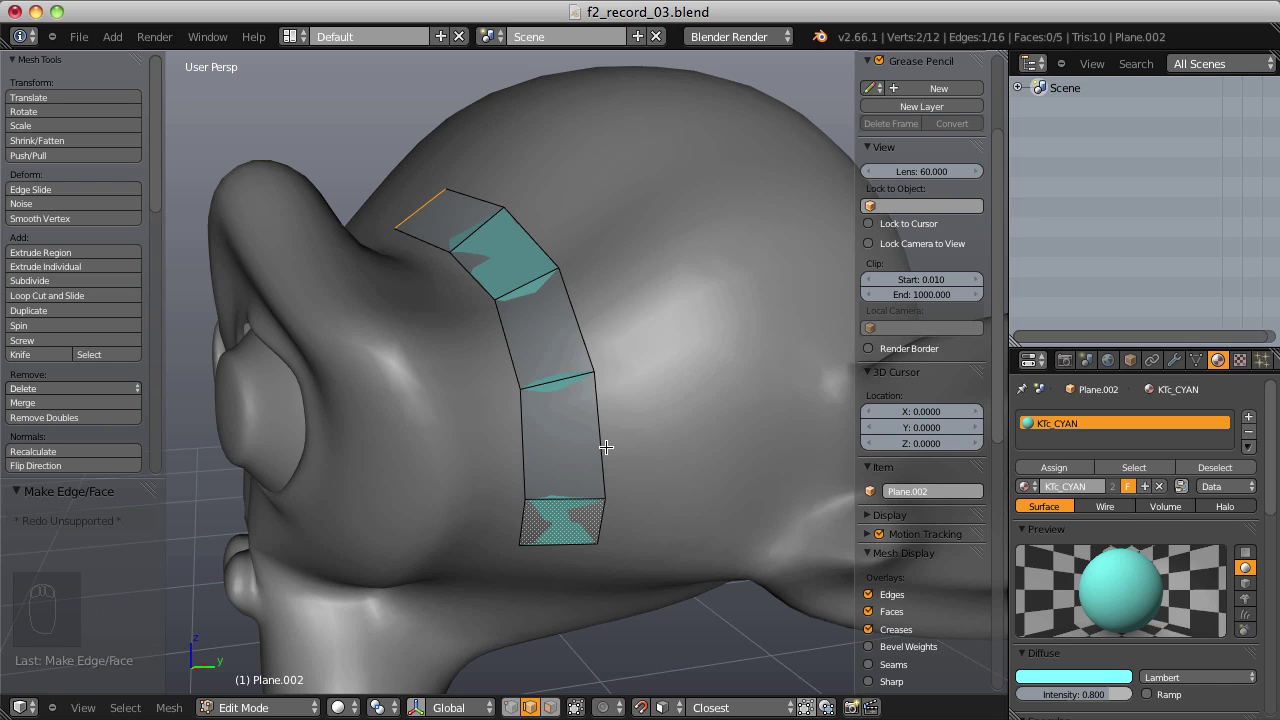
Step: Switch to edge selection and extrude the ear-side edge of the strip's bottom face outward into a second face
middle_drag(606, 447, 501, 427)
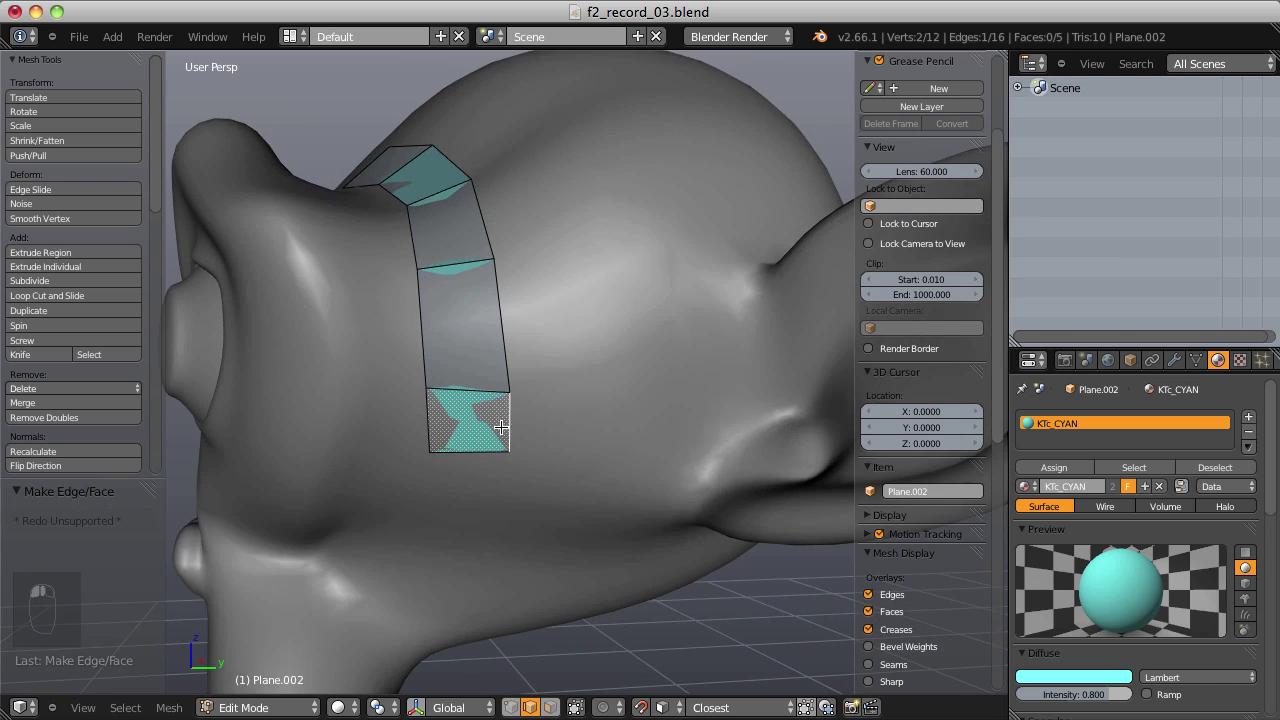
middle_drag(590, 401, 526, 434)
key(ctrl+Tab)
click(526, 434)
key(e)
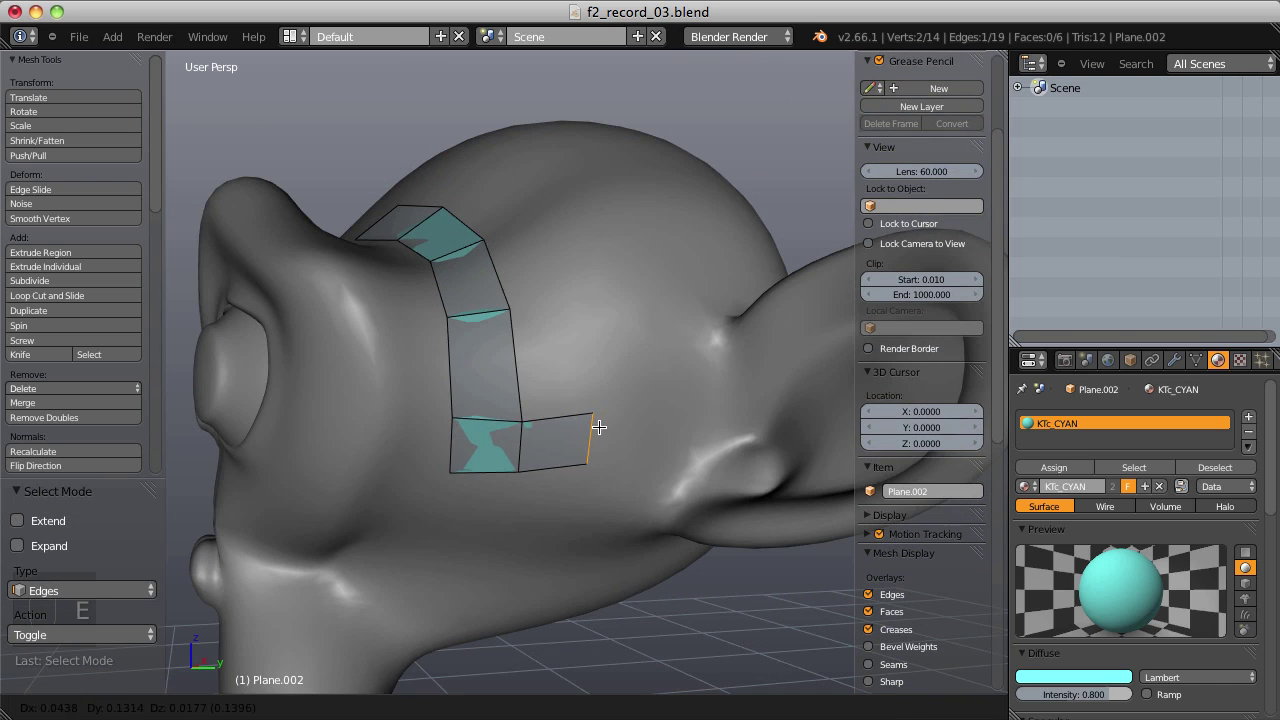
click(590, 437)
Step: Switch to vertex selection, select the vertex above the extruded face and fill four faces up the strip's side with Make Edge/Face
key(ctrl+Tab)
click(525, 407)
right_click(519, 422)
middle_drag(531, 409, 556, 387)
key(f)
middle_drag(574, 331, 498, 435)
key(f)
middle_drag(531, 323, 503, 363)
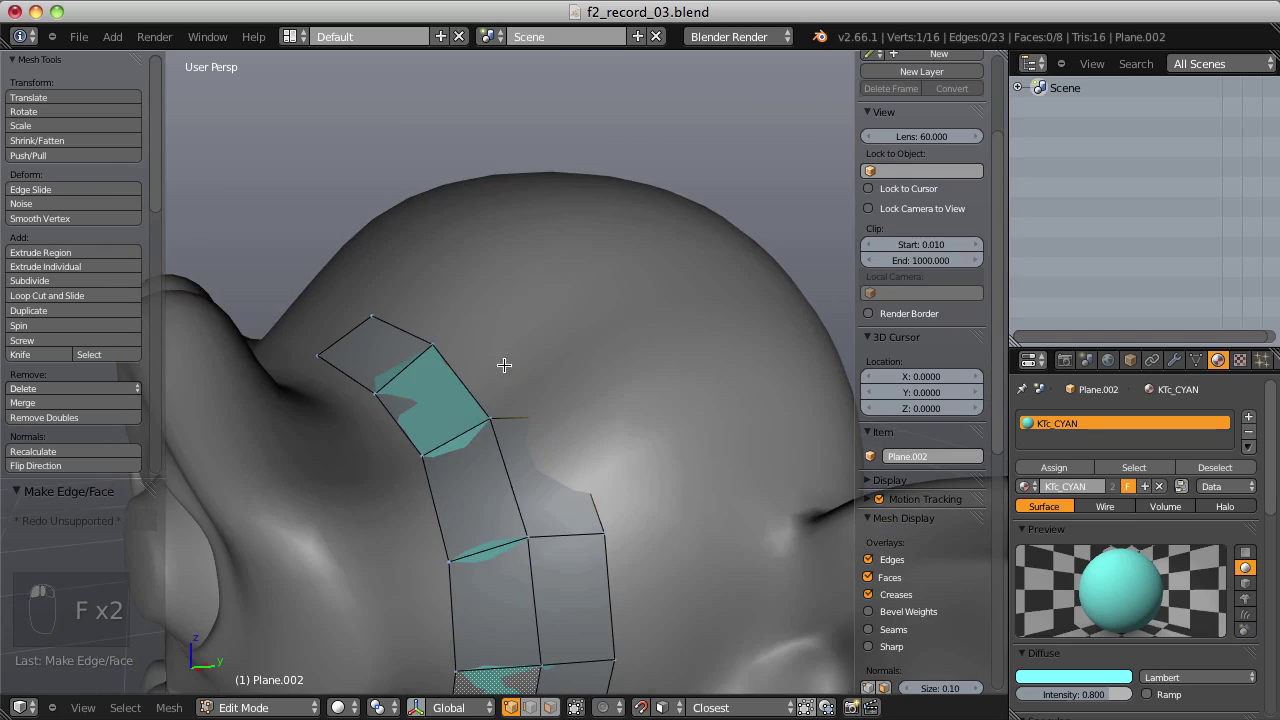
key(f)
key(f)
Step: Select the outer vertices of the second column and delete them together with the column's faces
key(z)
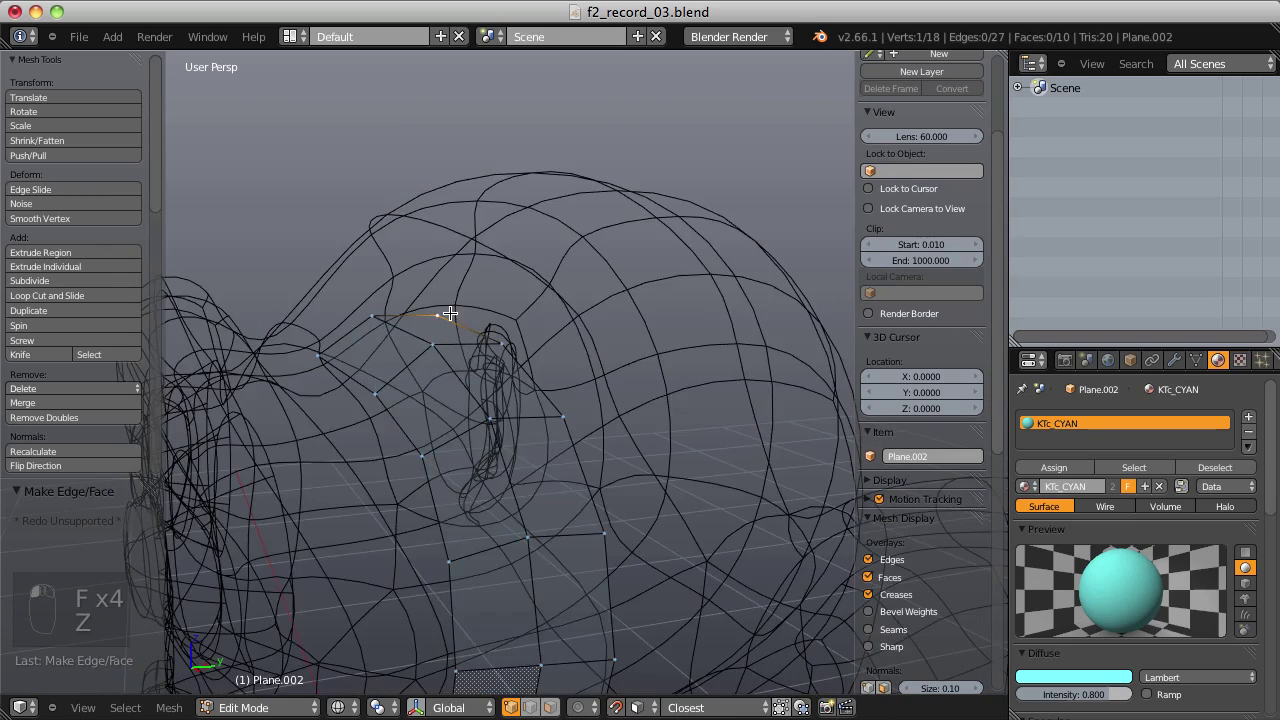
middle_drag(446, 316, 473, 268)
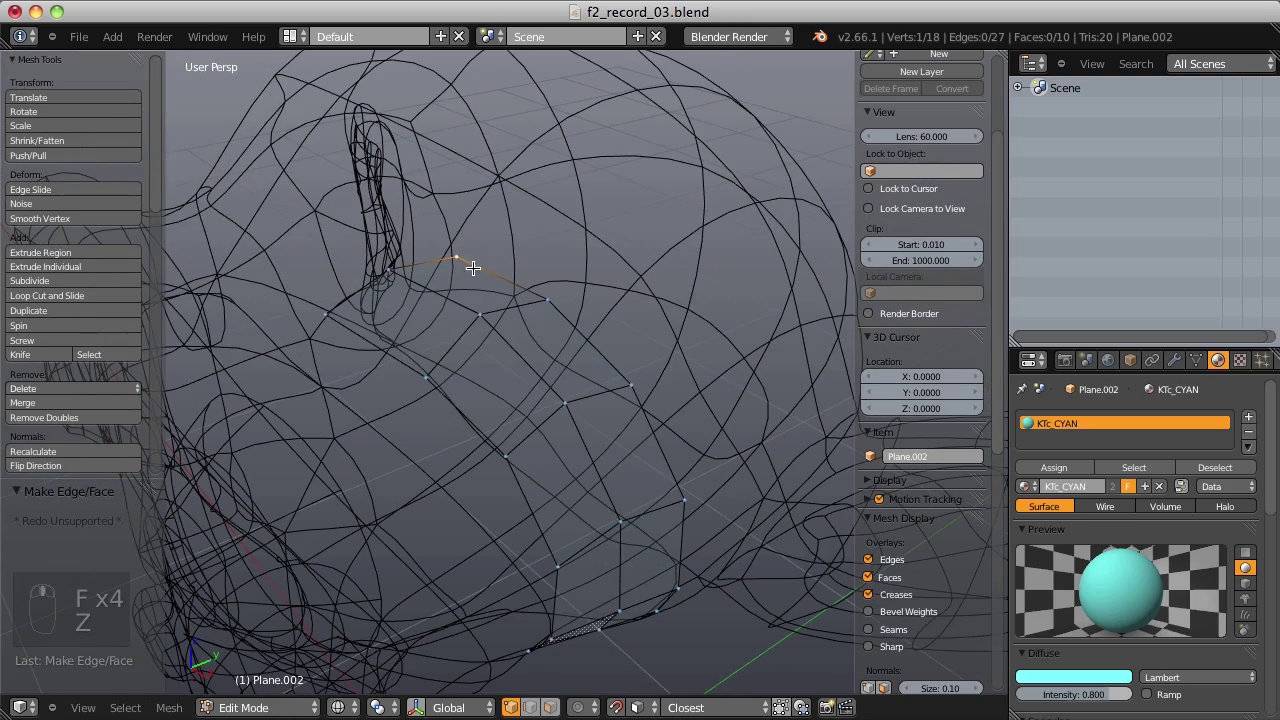
ctrl+right_click(547, 299)
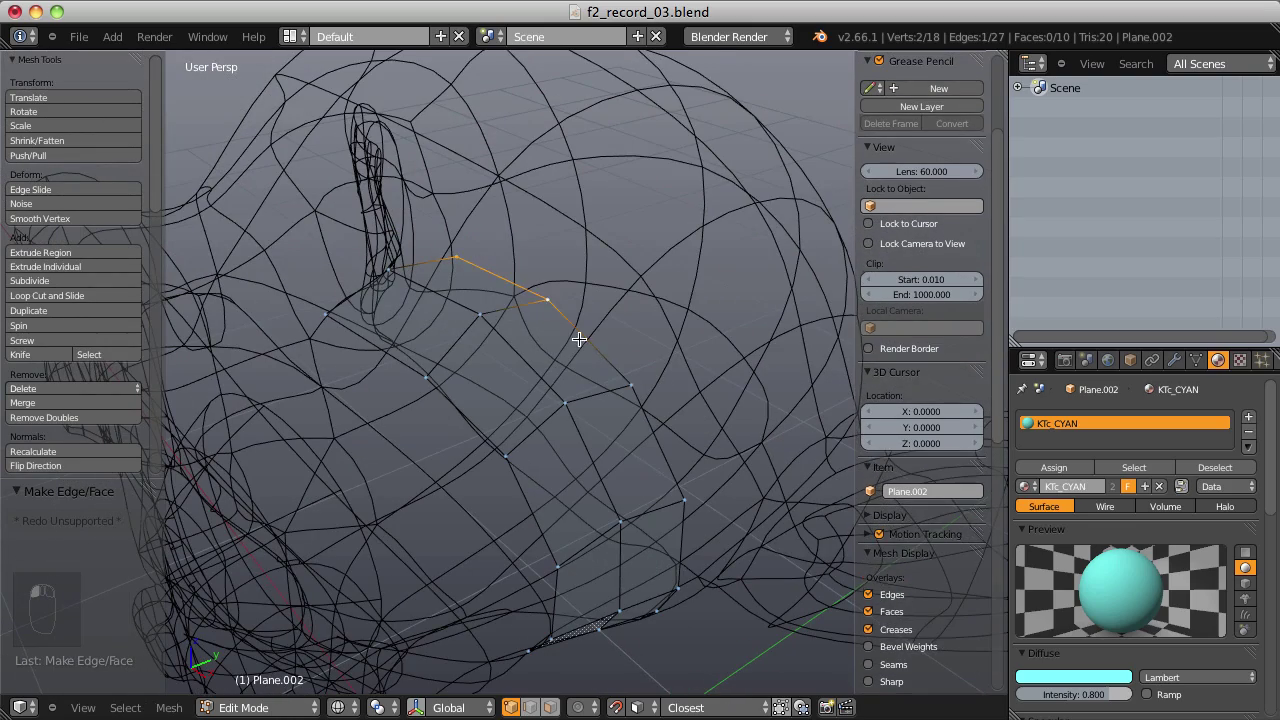
key(z)
middle_drag(501, 222, 494, 254)
shift+right_click(536, 326)
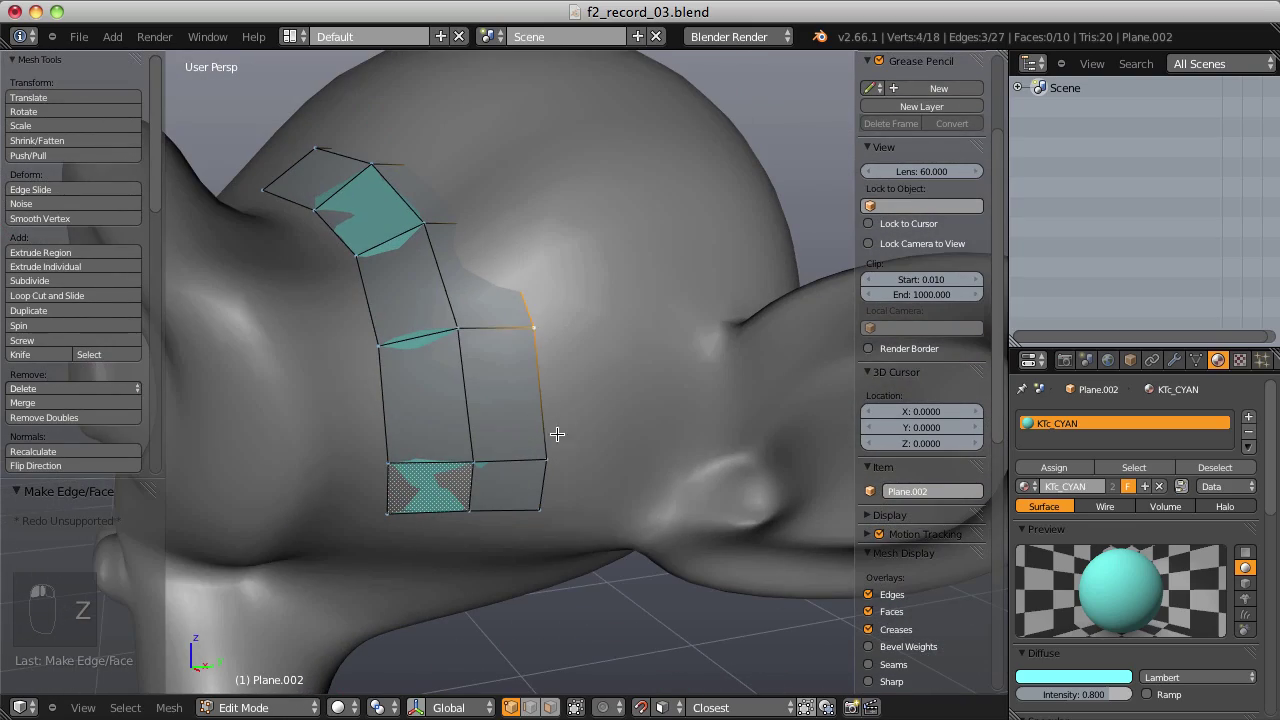
shift+right_click(547, 461)
shift+right_click(543, 504)
middle_drag(543, 504, 580, 300)
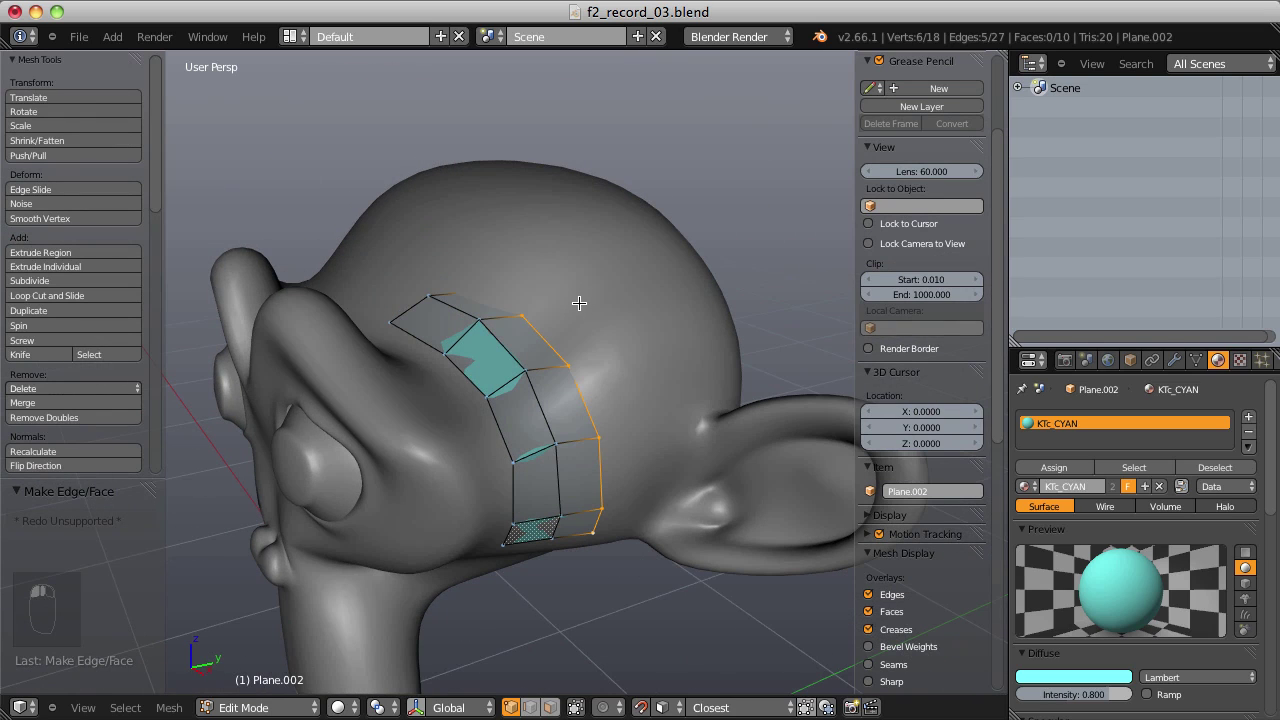
key(ctrl+Tab)
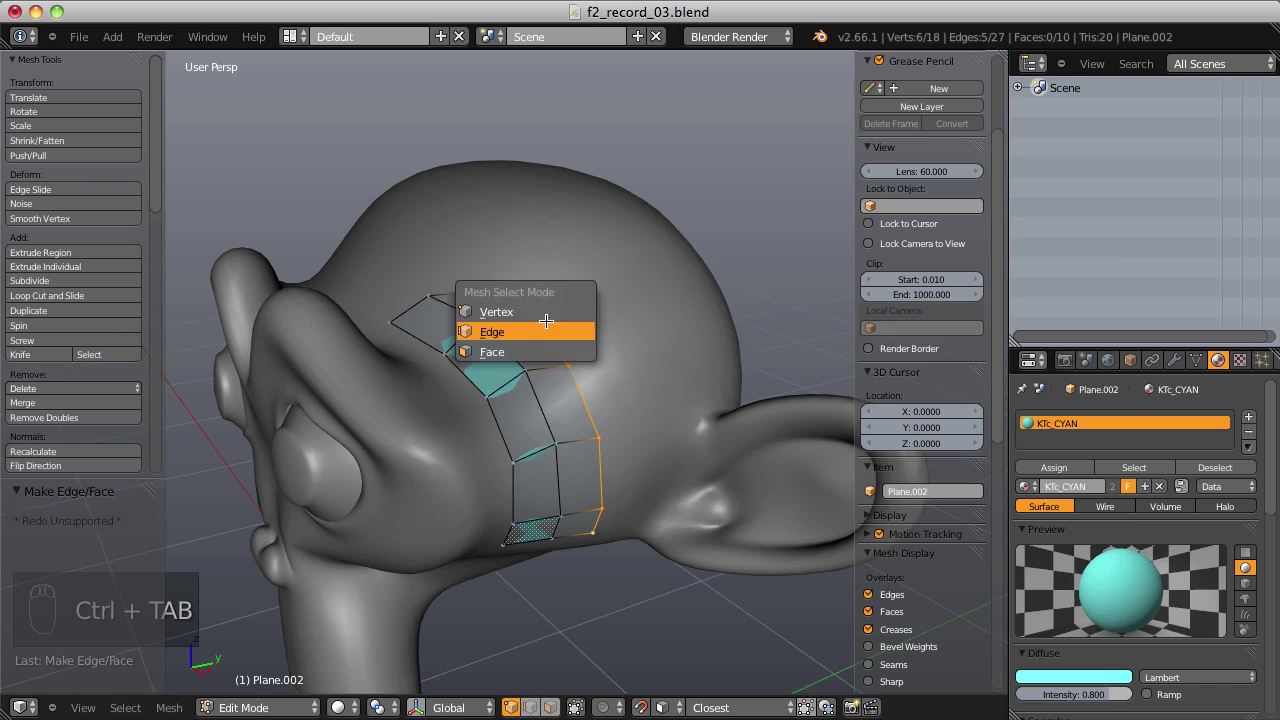
click(598, 331)
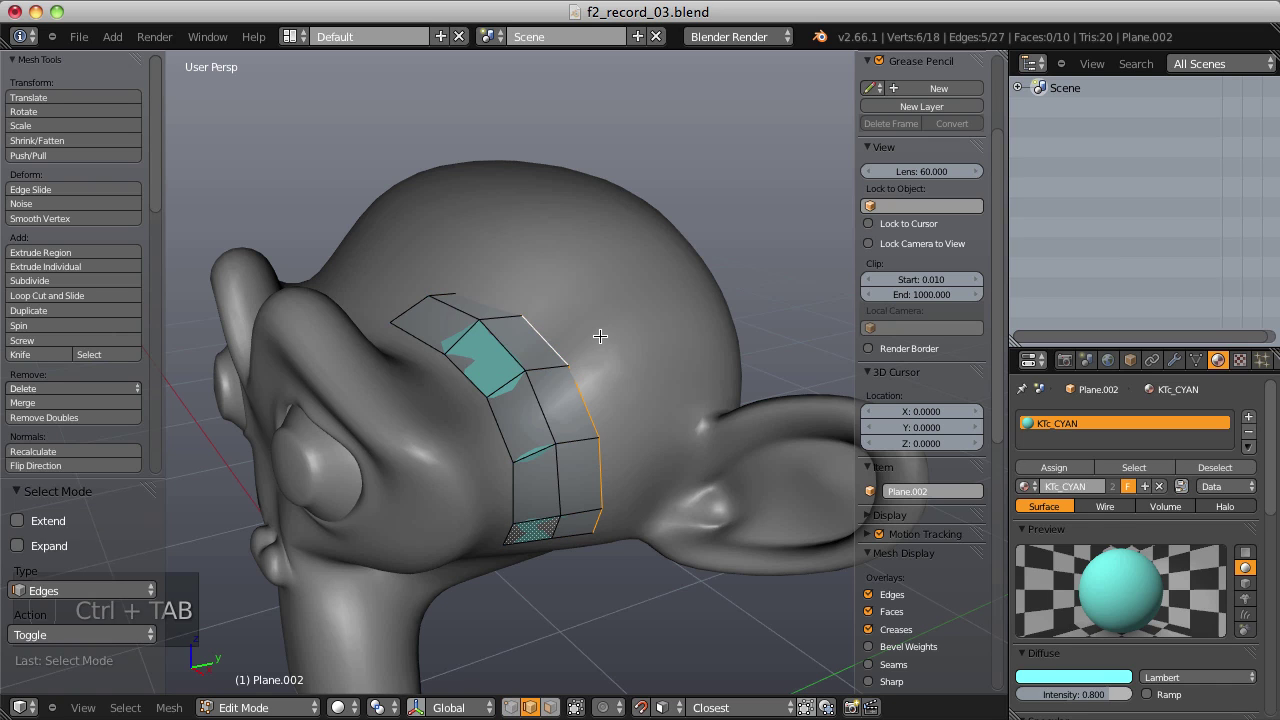
key(g)
click(597, 336)
middle_drag(597, 336, 544, 451)
key(x)
click(561, 284)
Step: Switch to vertex selection and extrude the strip's bottom outer corner vertex into a chain of six vertices running up beside the strip
key(ctrl+Tab)
click(565, 366)
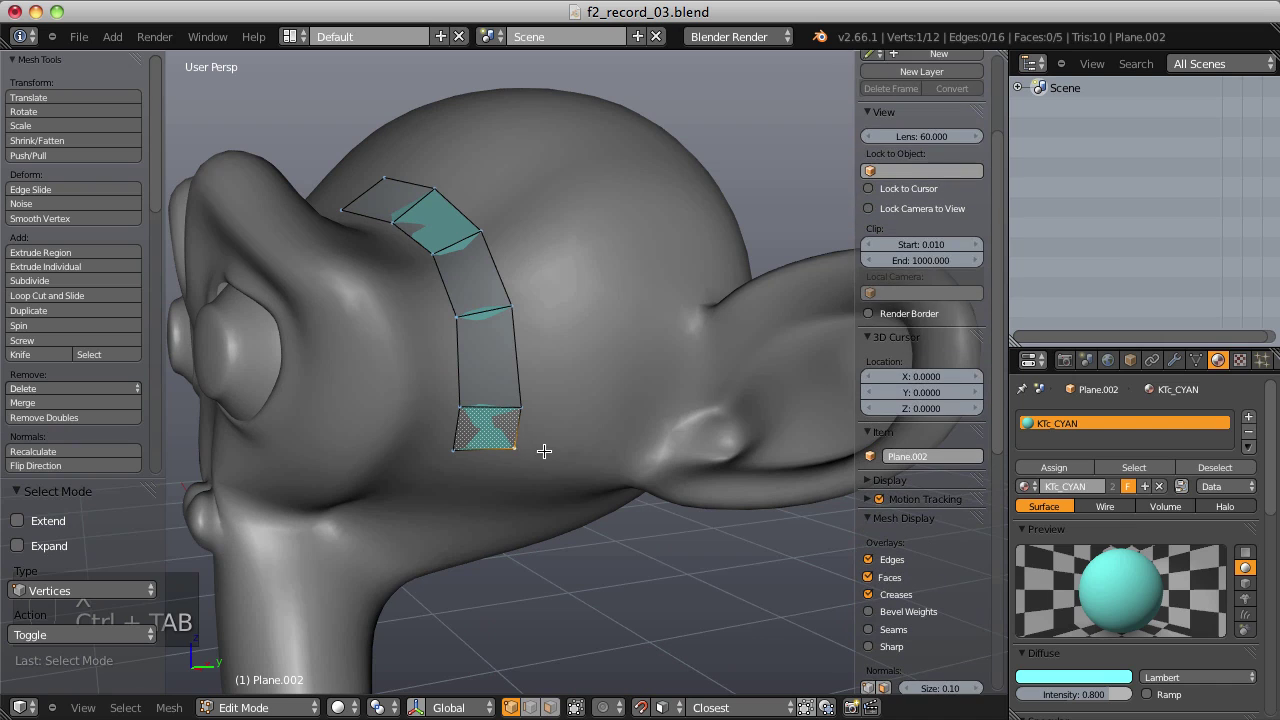
ctrl+click(563, 429)
ctrl+click(558, 336)
middle_drag(558, 336, 560, 320)
ctrl+click(552, 360)
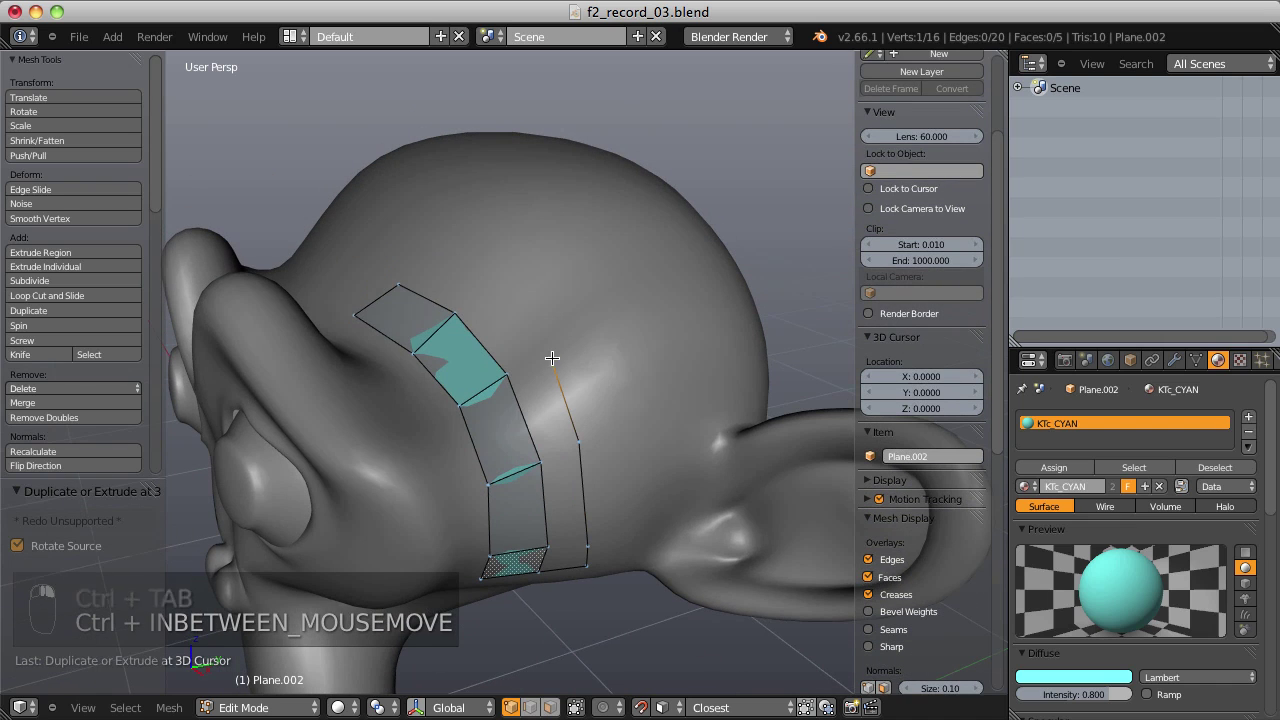
ctrl+click(491, 288)
ctrl+click(433, 252)
Step: Switch to edge selection, select the bottom connecting edge and fill the gap up the new chain with five faces using Make Edge/Face
key(ctrl+Tab)
click(488, 344)
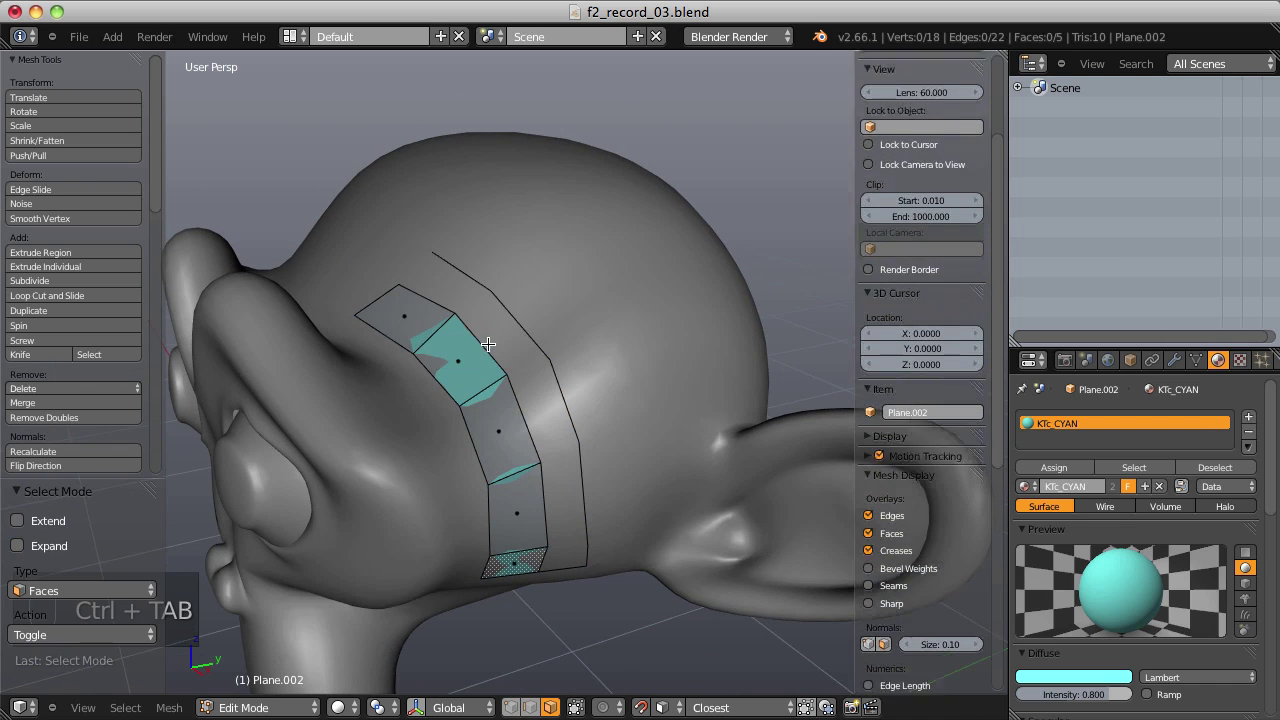
key(ctrl+Tab)
click(490, 322)
middle_drag(497, 309, 549, 449)
right_click(540, 469)
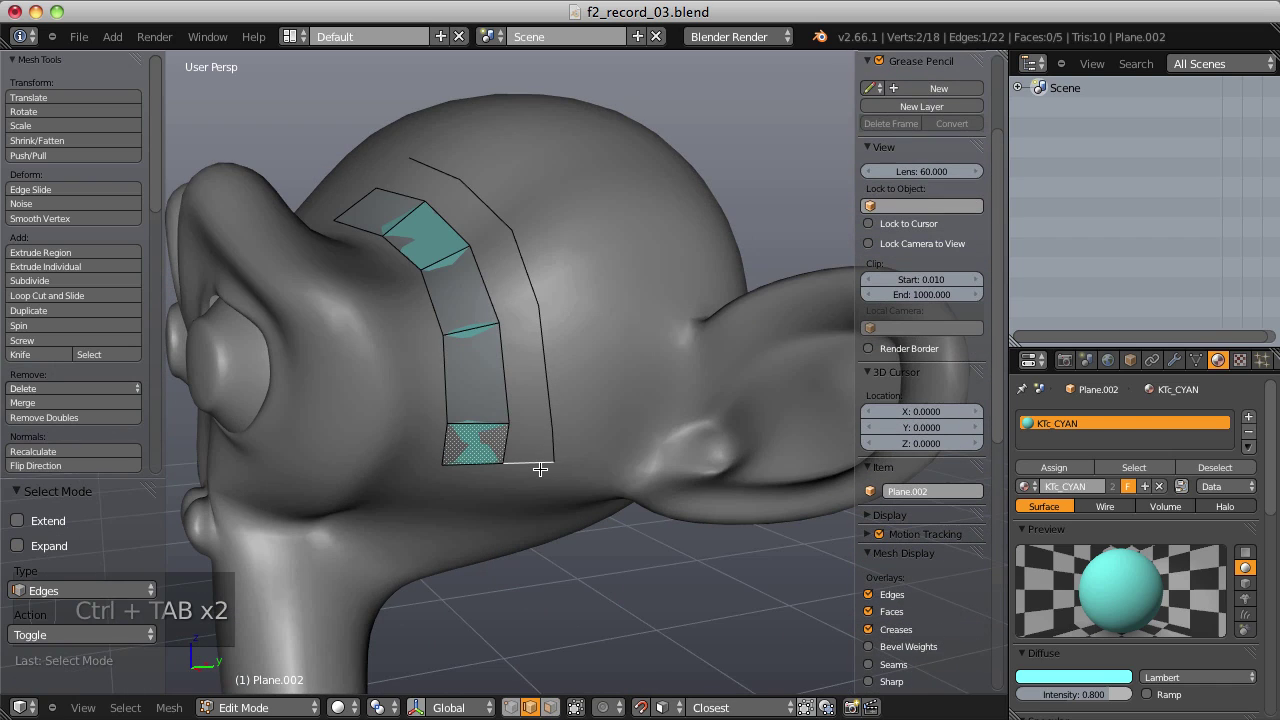
key(f)
key(f)
key(f)
key(f)
key(f)
key(f)
key(f)
key(f)
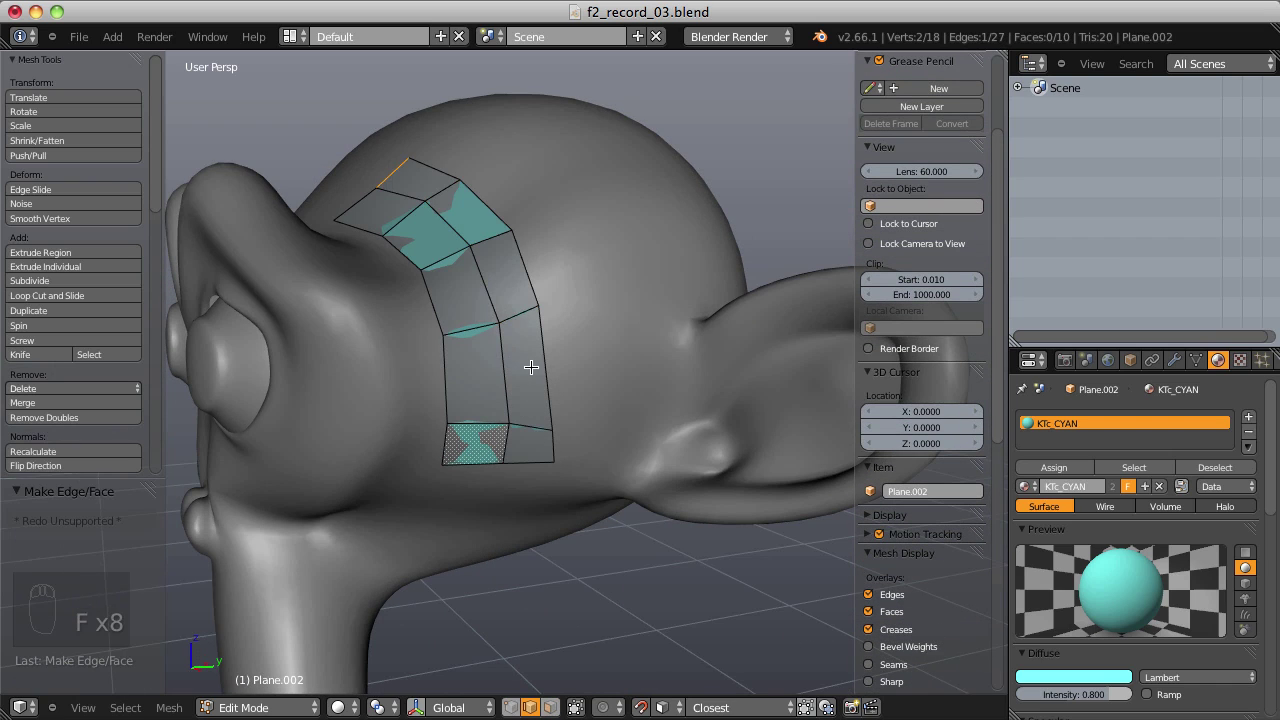
Step: Switch to vertex selection and extrude the bottom outer corner vertex into six vertices running up the head in front of the ear
key(ctrl+Tab)
click(591, 408)
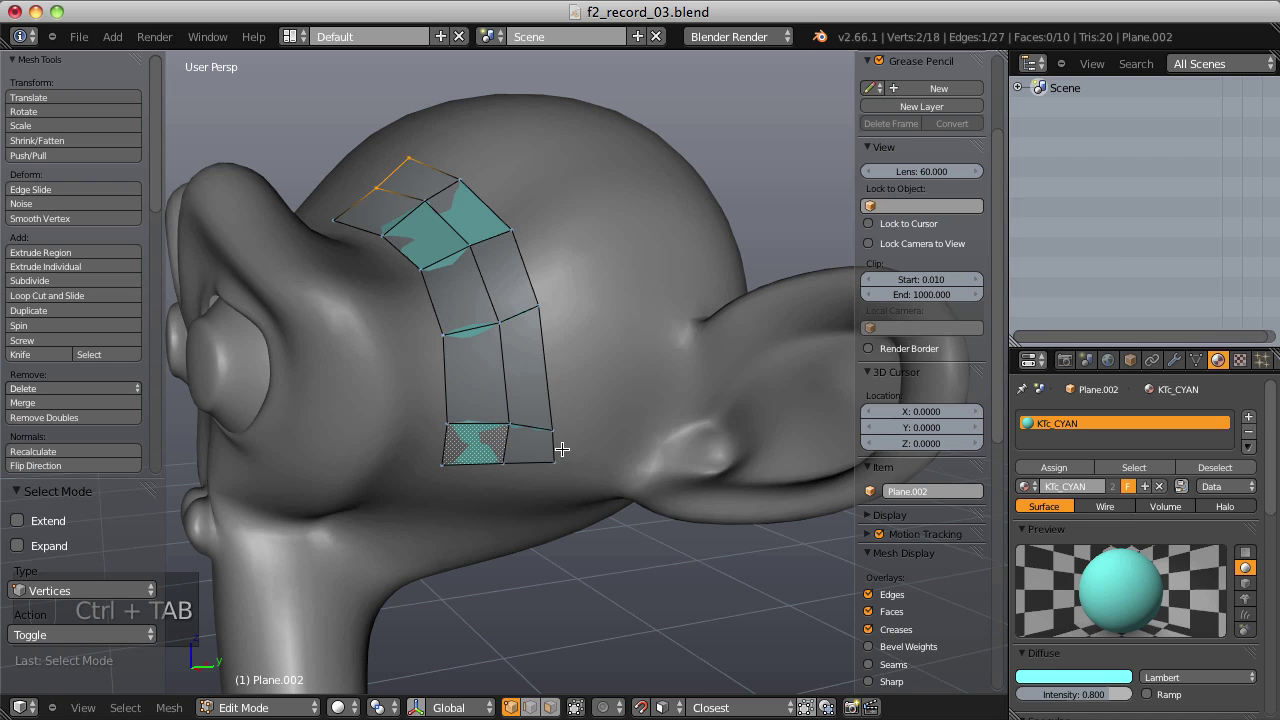
middle_drag(596, 435, 566, 436)
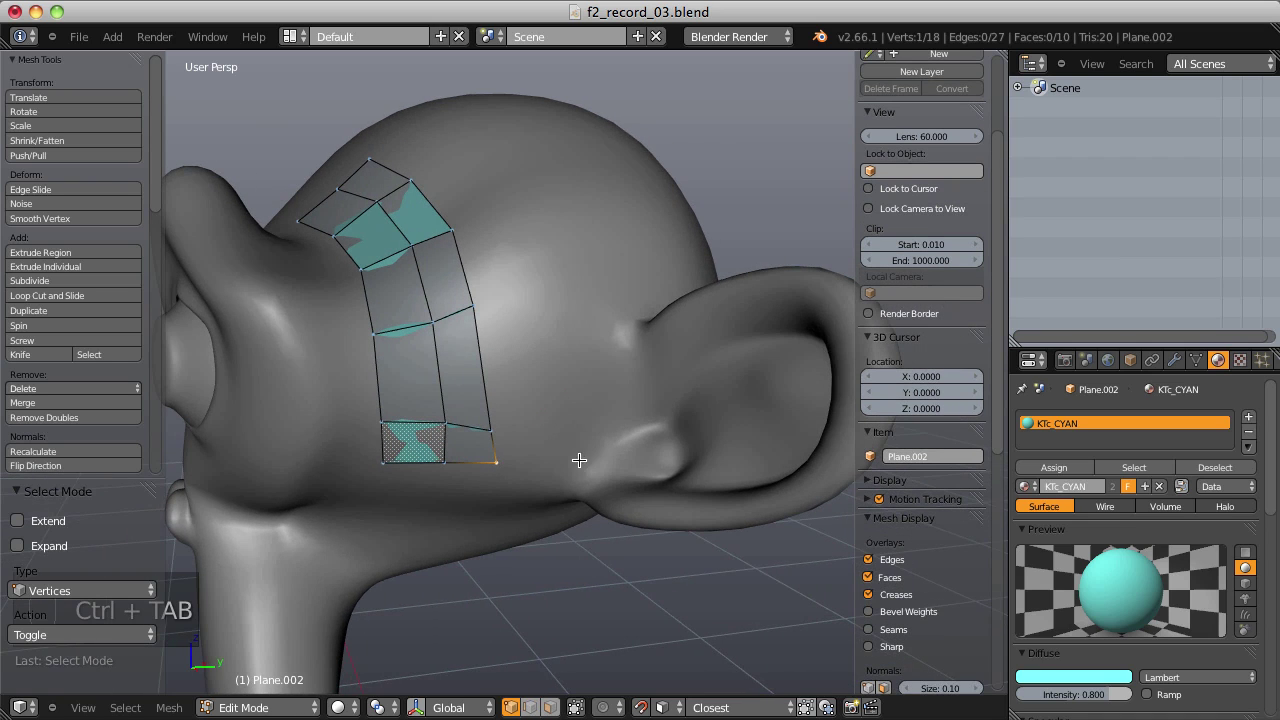
ctrl+right_click(579, 460)
ctrl+right_click(580, 430)
ctrl+right_click(578, 288)
middle_drag(580, 271, 537, 334)
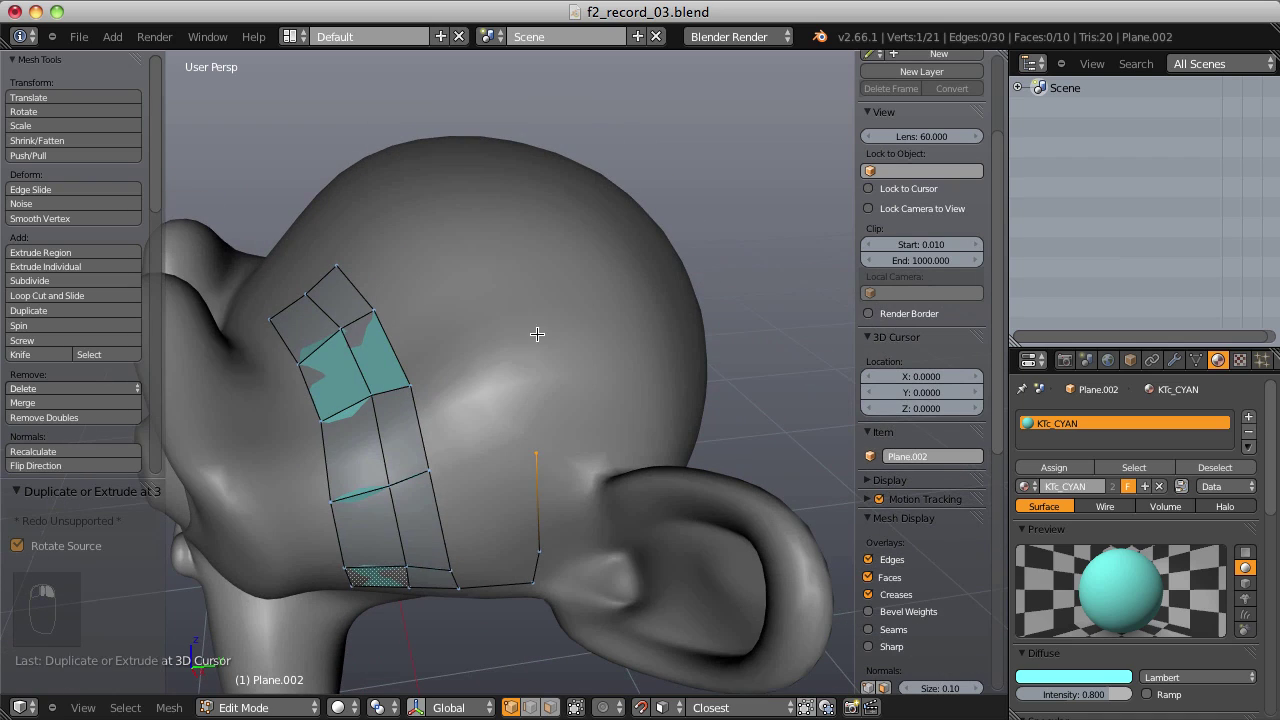
ctrl+right_click(528, 362)
ctrl+right_click(504, 296)
ctrl+right_click(458, 235)
Step: Switch to edge selection, select the bottom connecting edge and fill the wide third column with five faces using Make Edge/Face
key(ctrl+Tab)
click(473, 263)
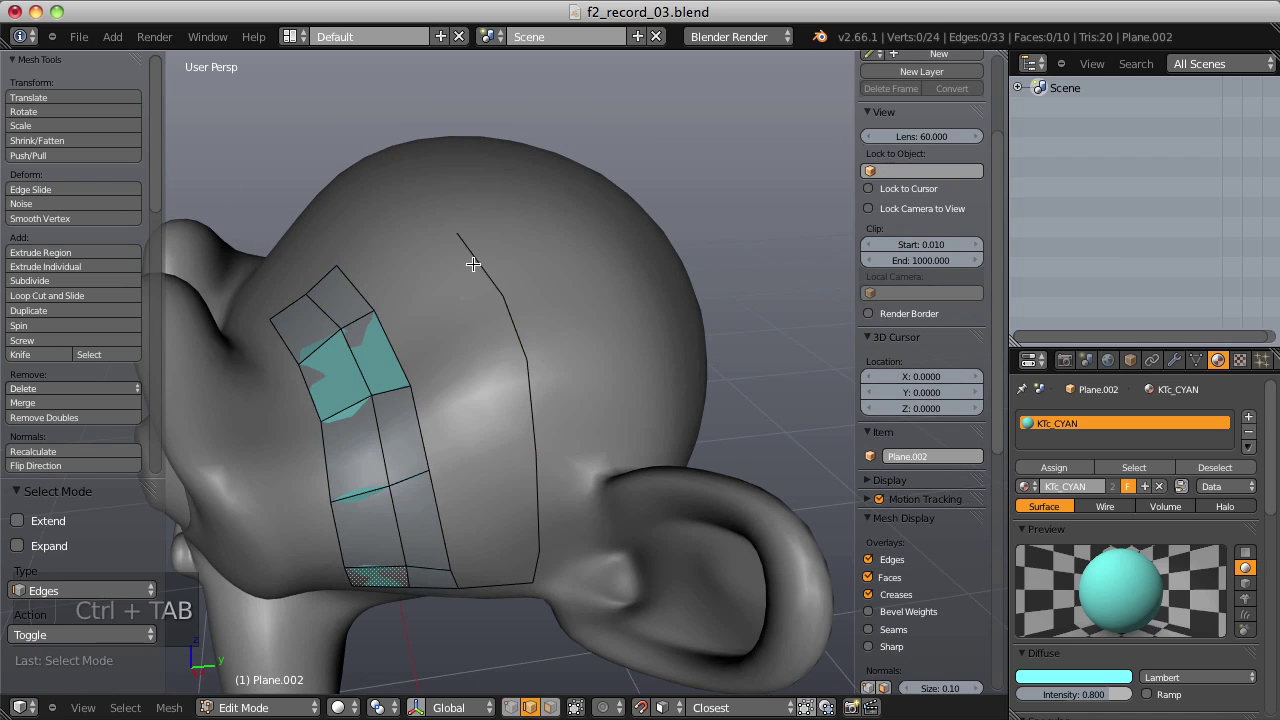
right_click(497, 582)
key(f)
key(f)
key(f)
key(f)
key(f)
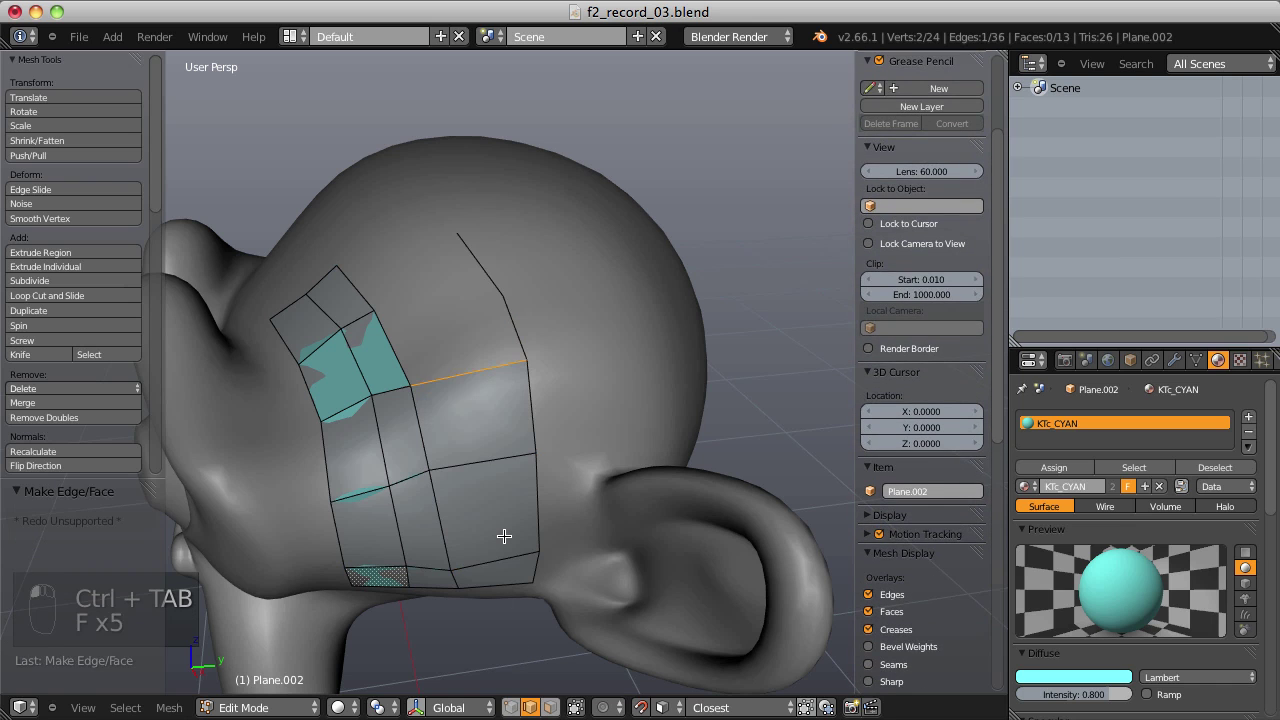
key(f)
key(f)
key(f)
key(f)
Step: Extrude the outer column's second-lowest vertex into two vertices towards the ear, join them to the vertex above and fill the quad
mouse_move(486, 457)
middle_down()
mouse_move(537, 401)
mouse_move(510, 456)
middle_up()
key(ctrl+Tab)
click(510, 445)
ctrl+right_click(517, 438)
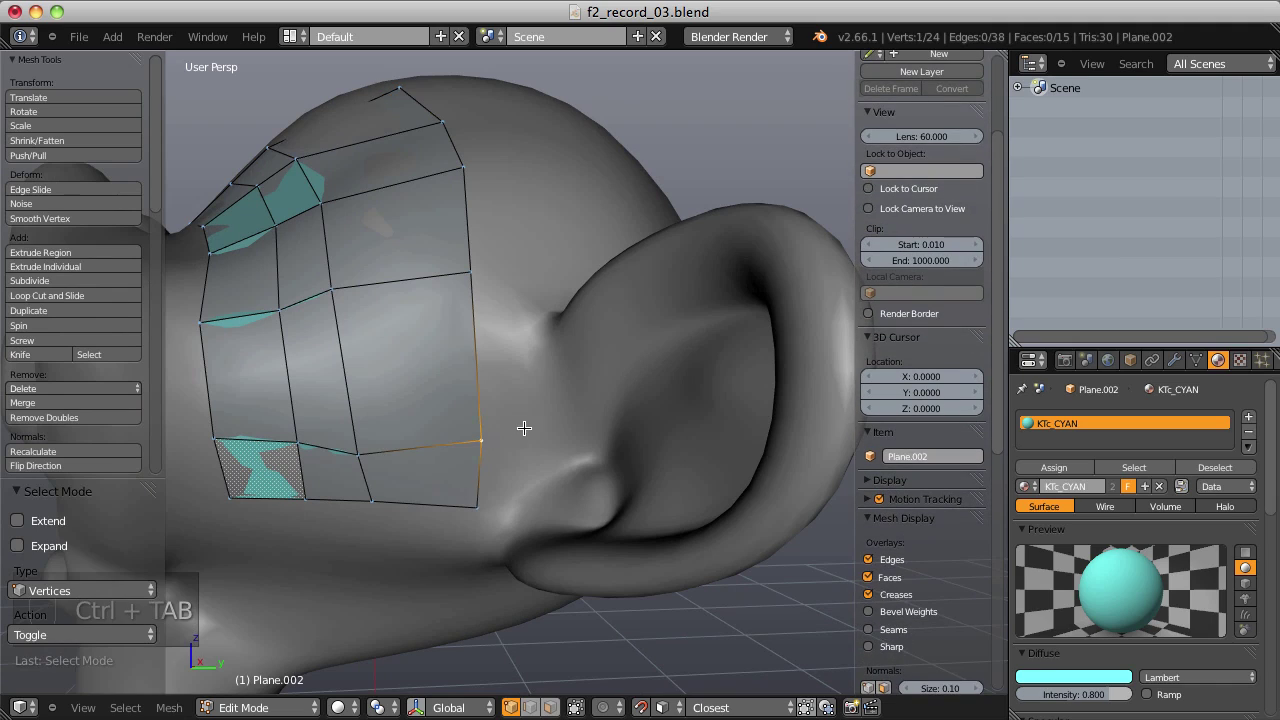
ctrl+right_click(537, 318)
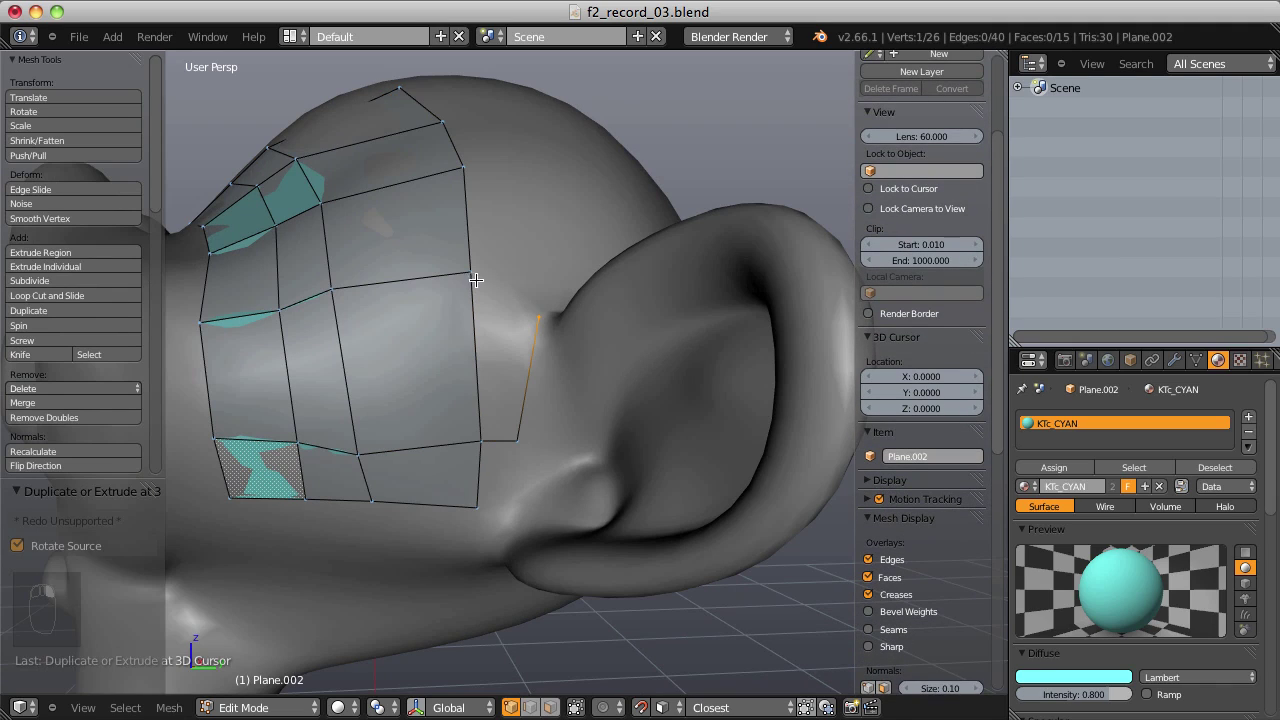
shift+right_click(470, 273)
key(f)
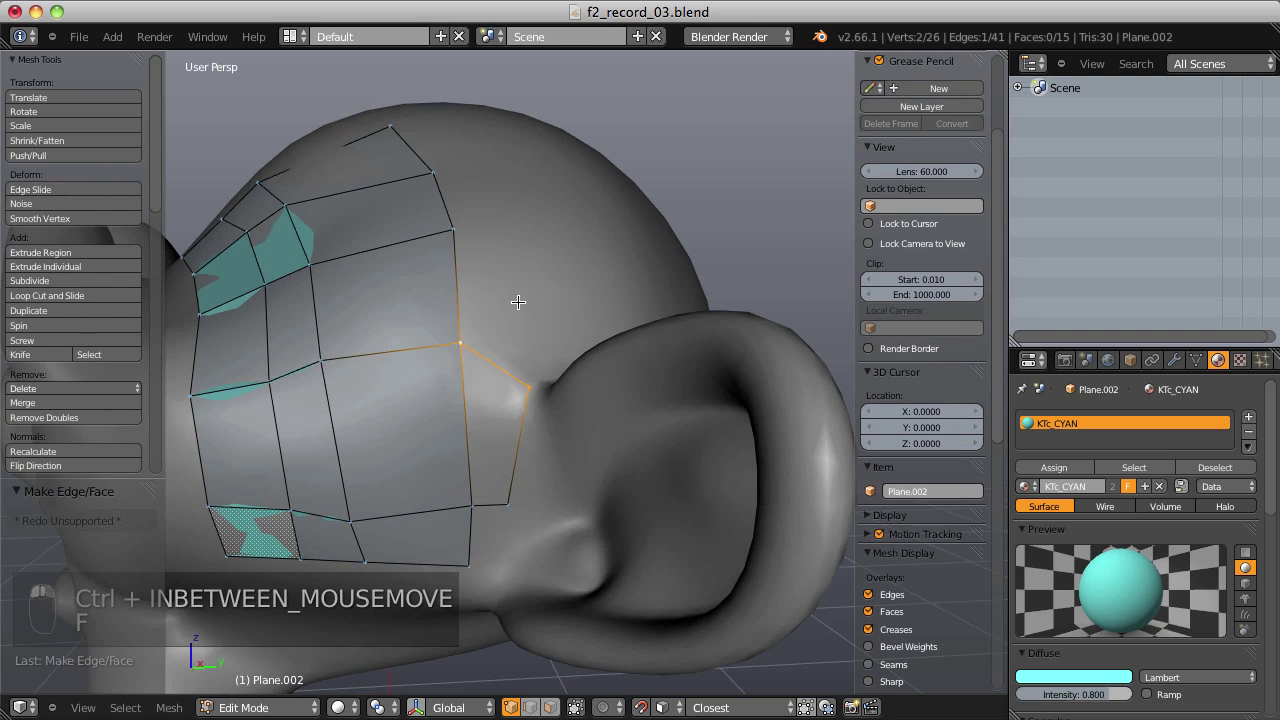
key(f)
key(a)
middle_drag(560, 354, 542, 398)
key(z)
key(z)
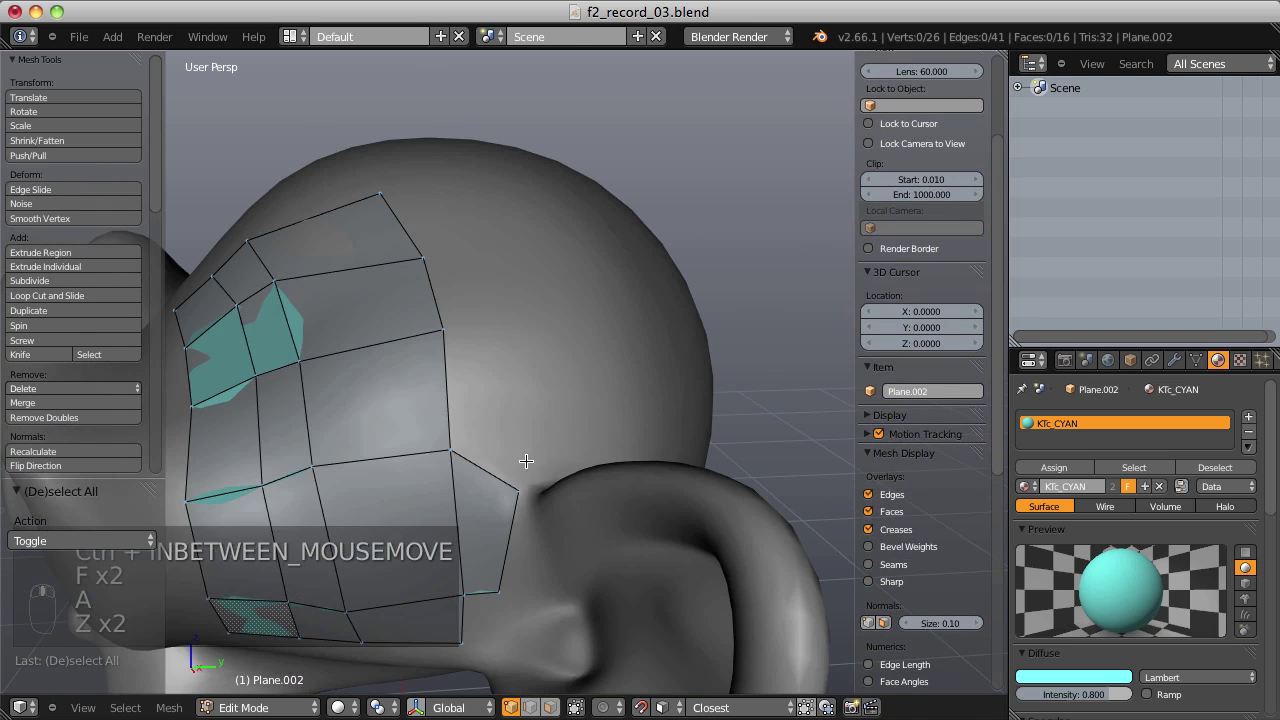
Step: Extrude the new quad's upper ear-side vertex into two further vertices along the top of the ear
right_click(557, 467)
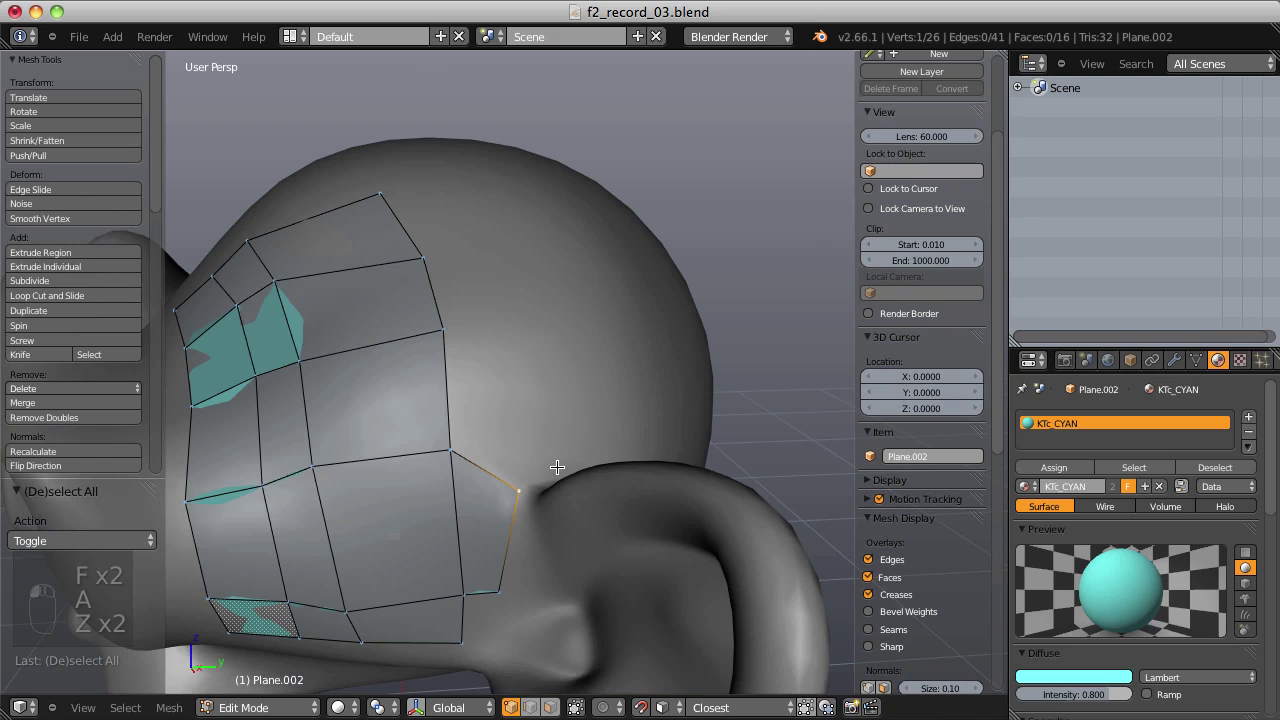
ctrl+right_click(550, 474)
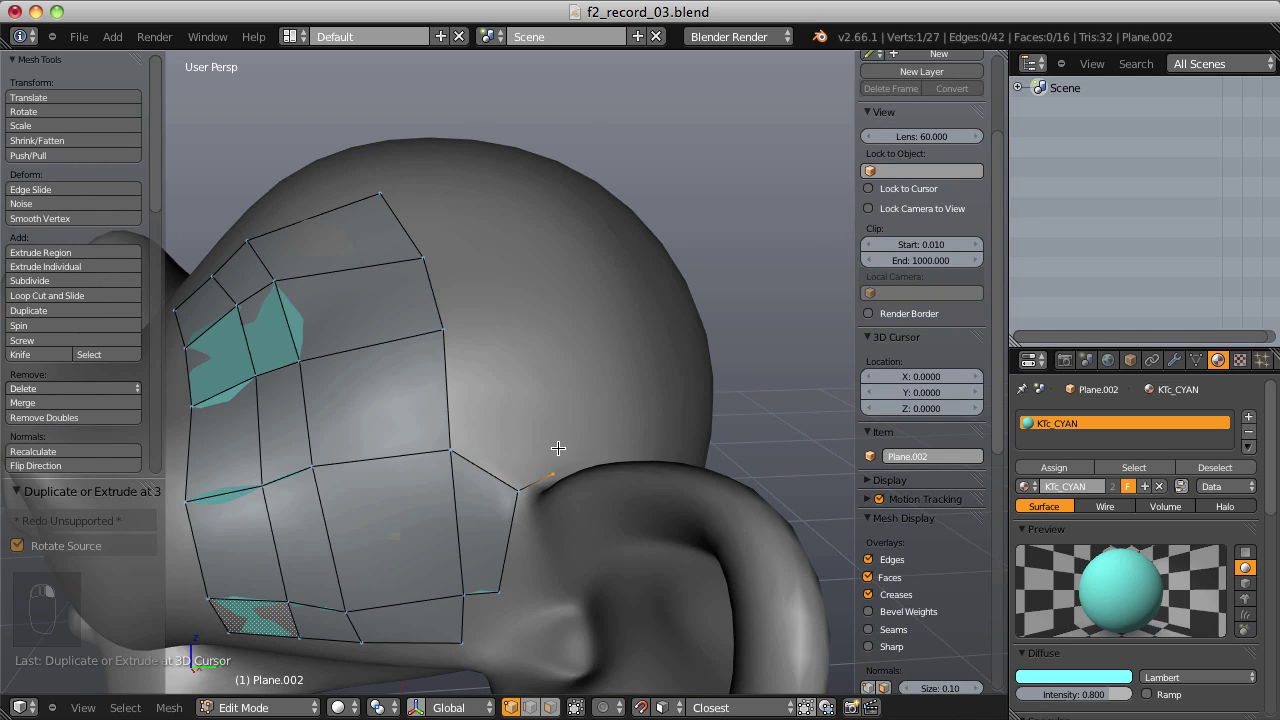
ctrl+right_click(540, 438)
Step: Join the last extruded vertex to the outer column's vertex and fill the closed outline above the ear with a face
shift+right_click(453, 449)
key(f)
key(a)
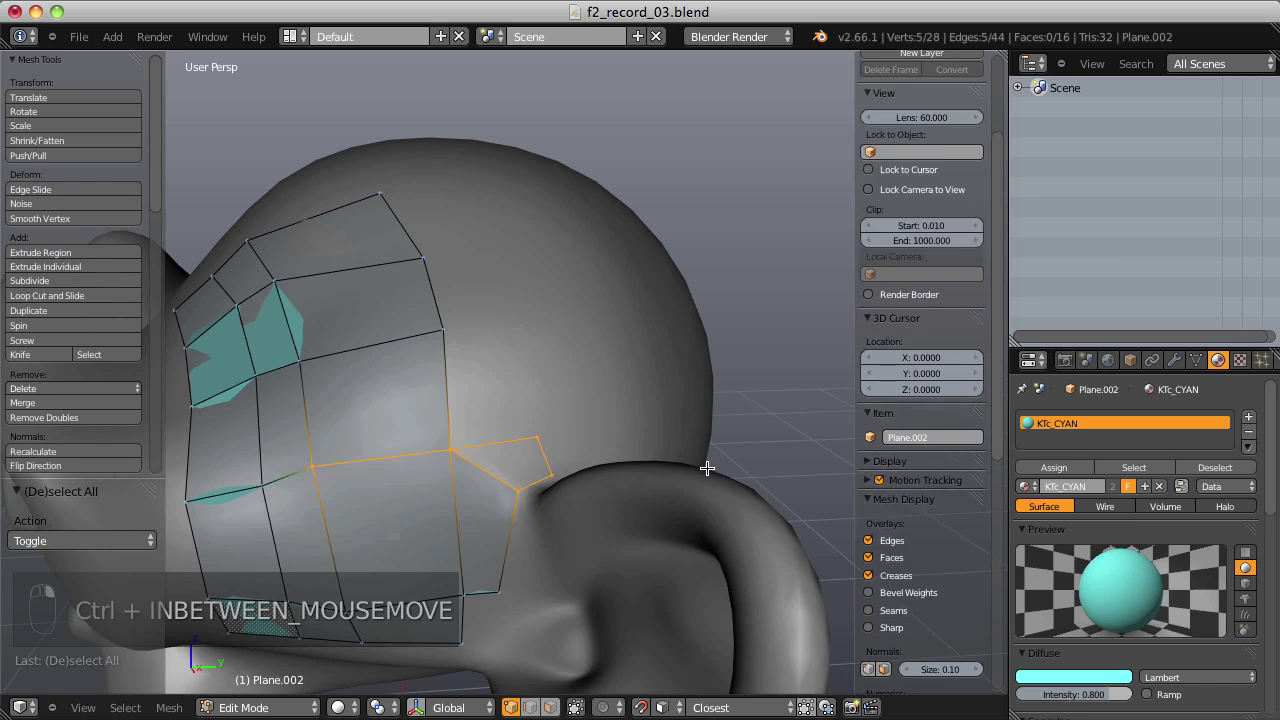
key(f)
Step: Undo the face fill, the closing edge and the last extruded vertex above the ear
key(ctrl+z)
key(ctrl+z)
key(ctrl+z)
key(ctrl+z)
key(ctrl+z)
key(ctrl+z)
key(ctrl+z)
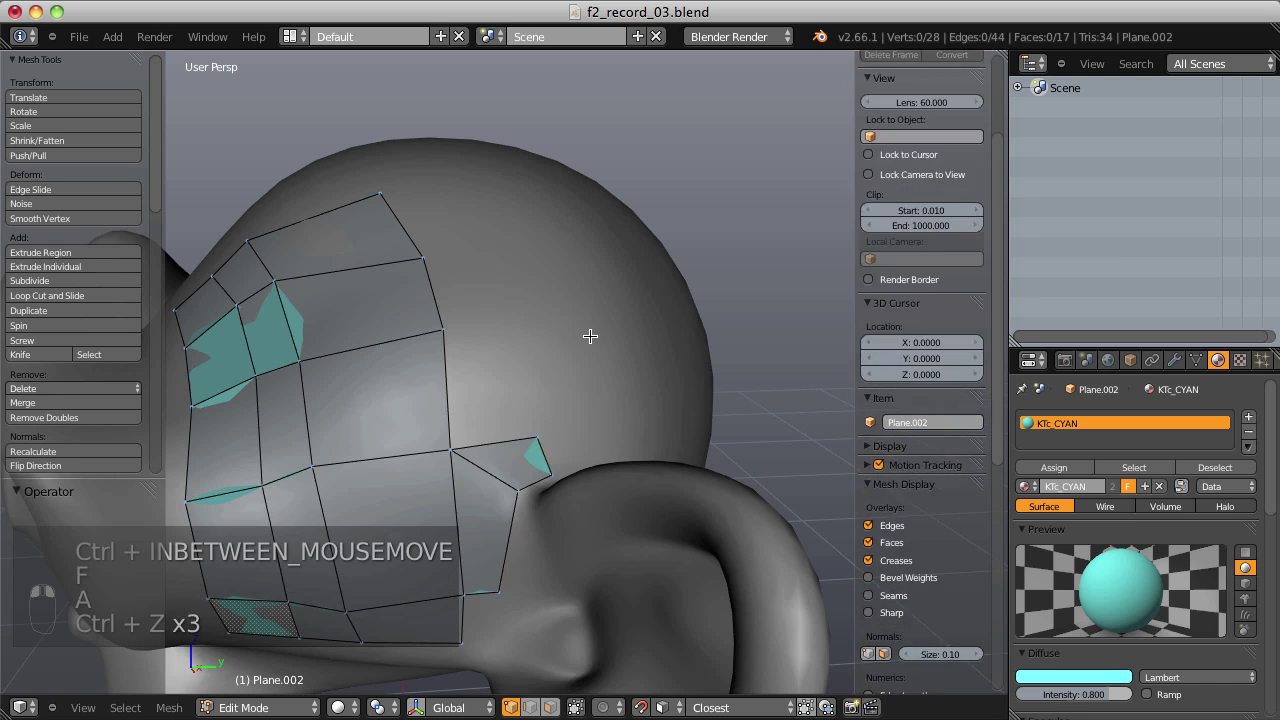
key(ctrl+z)
key(ctrl+z)
key(ctrl+z)
key(ctrl+z)
key(ctrl+z)
key(ctrl+z)
key(ctrl+z)
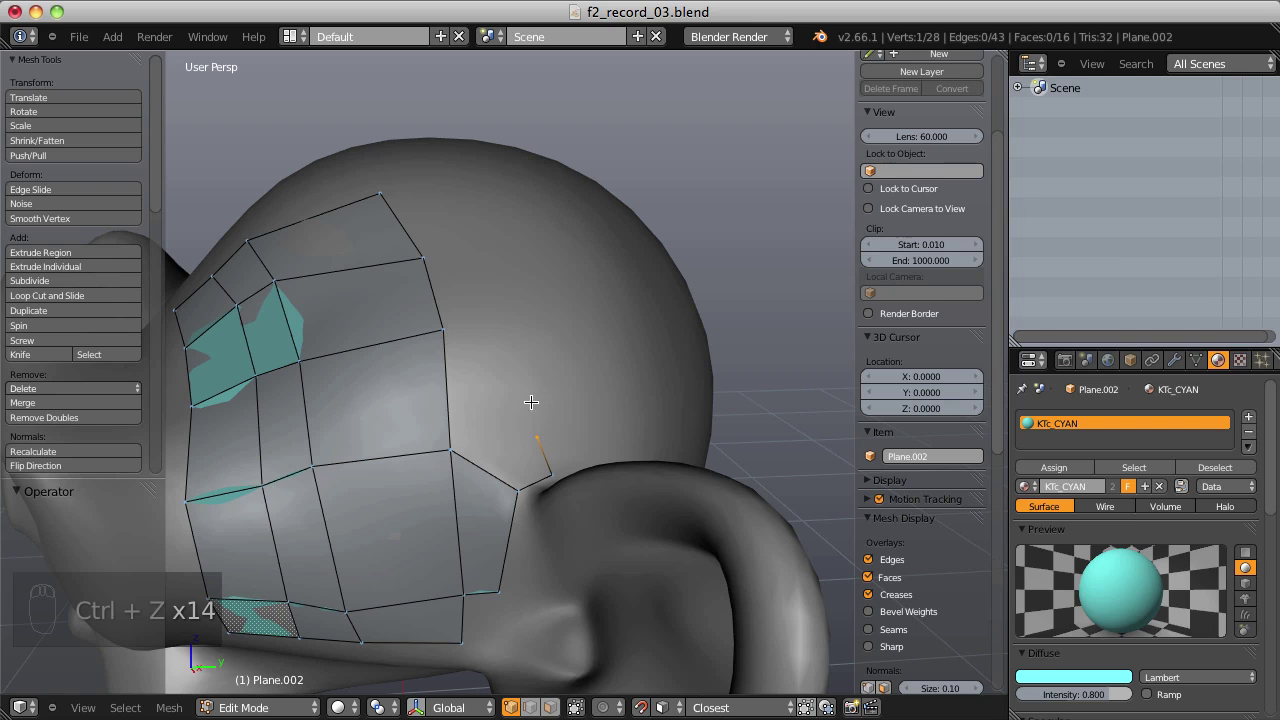
Step: Continue the open chain above the ear with four extruded vertices running up the head beside the outer column
ctrl+right_click(507, 342)
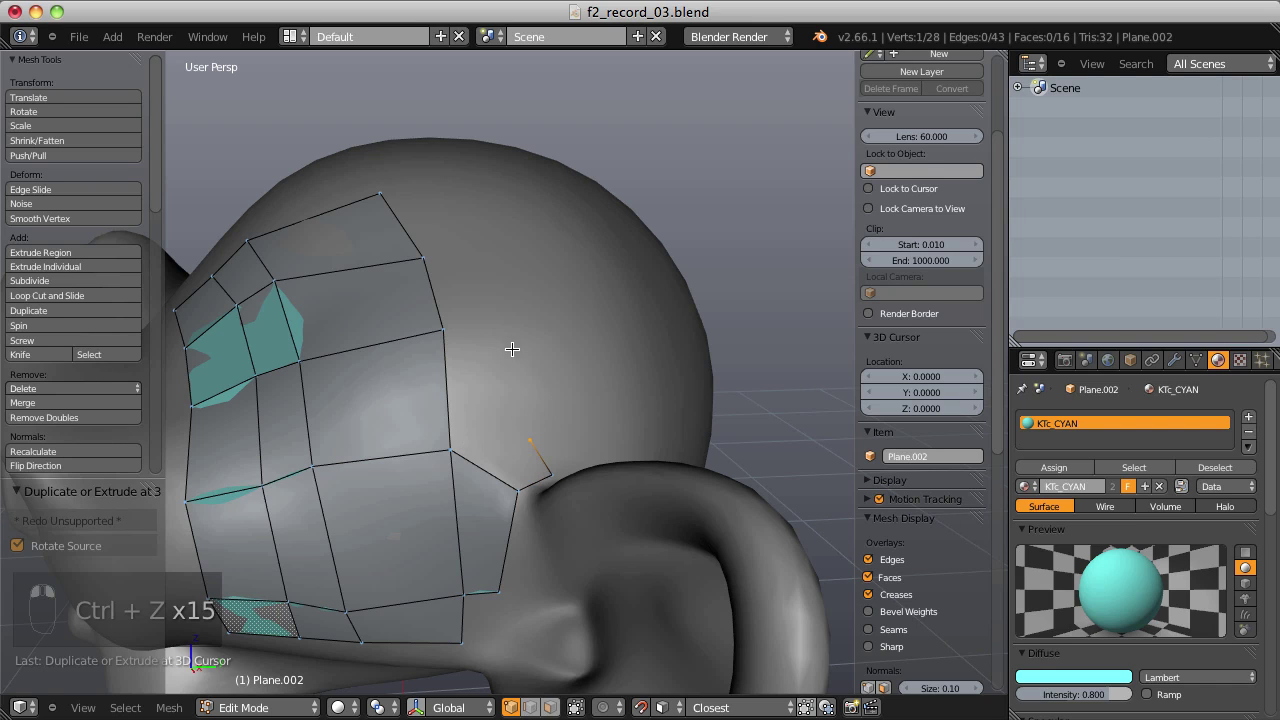
ctrl+right_click(497, 262)
ctrl+right_click(466, 185)
Step: Switch to edge selection, select the ear quad's upper edge and fill four faces up the new chain with Make Edge/Face
key(ctrl+Tab)
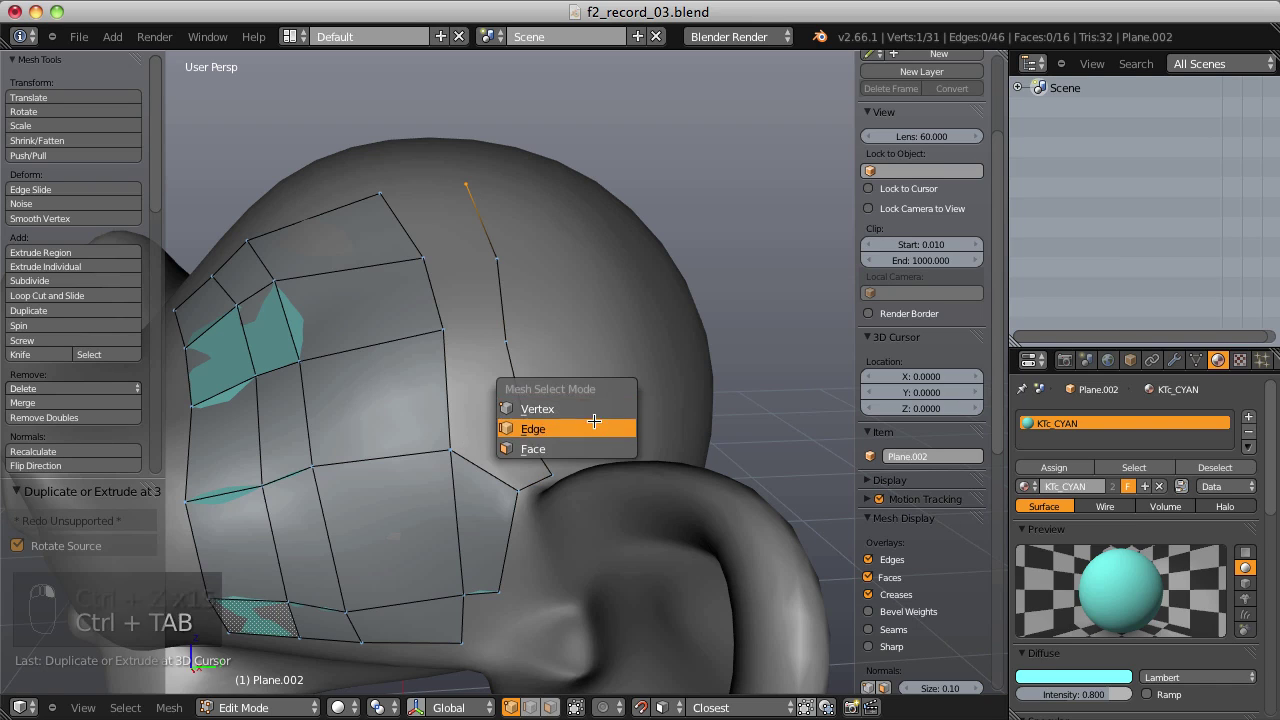
click(575, 423)
right_click(498, 440)
key(f)
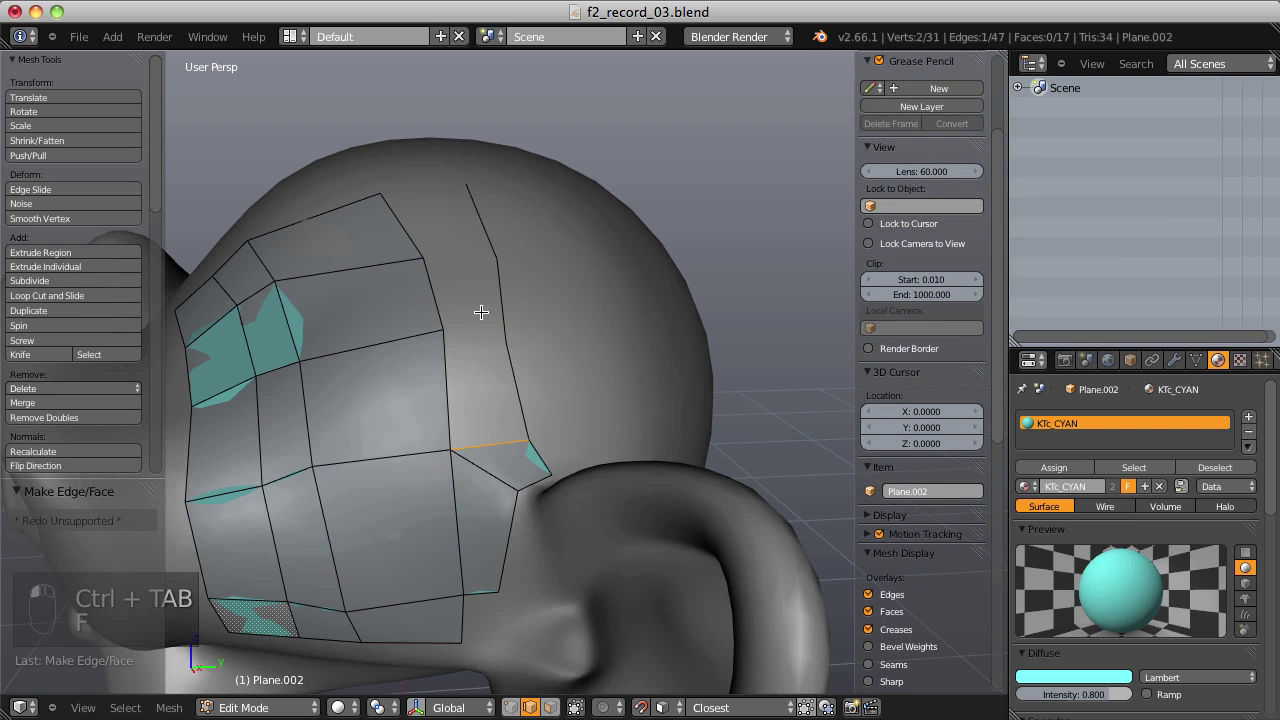
key(f)
key(f)
key(f)
key(f)
scroll(506, 189, down, 6)
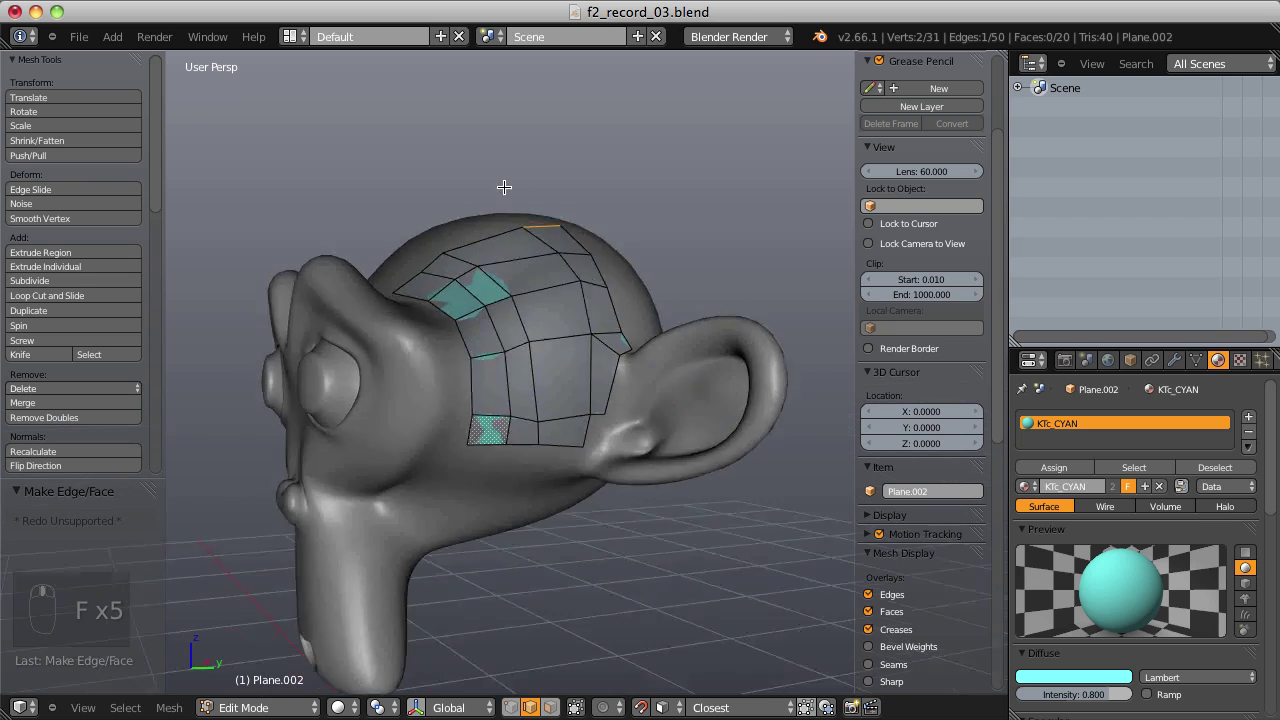
scroll(509, 271, up, 5)
middle_drag(509, 271, 540, 213)
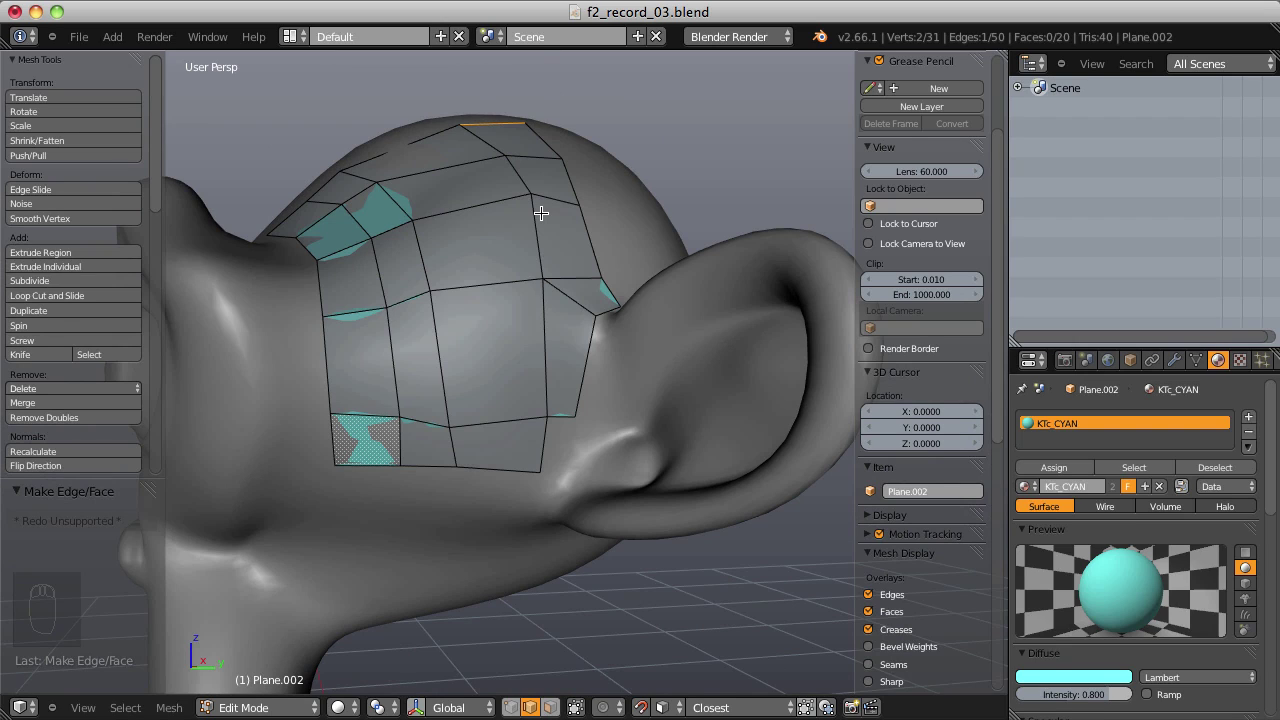
middle_drag(540, 213, 589, 286)
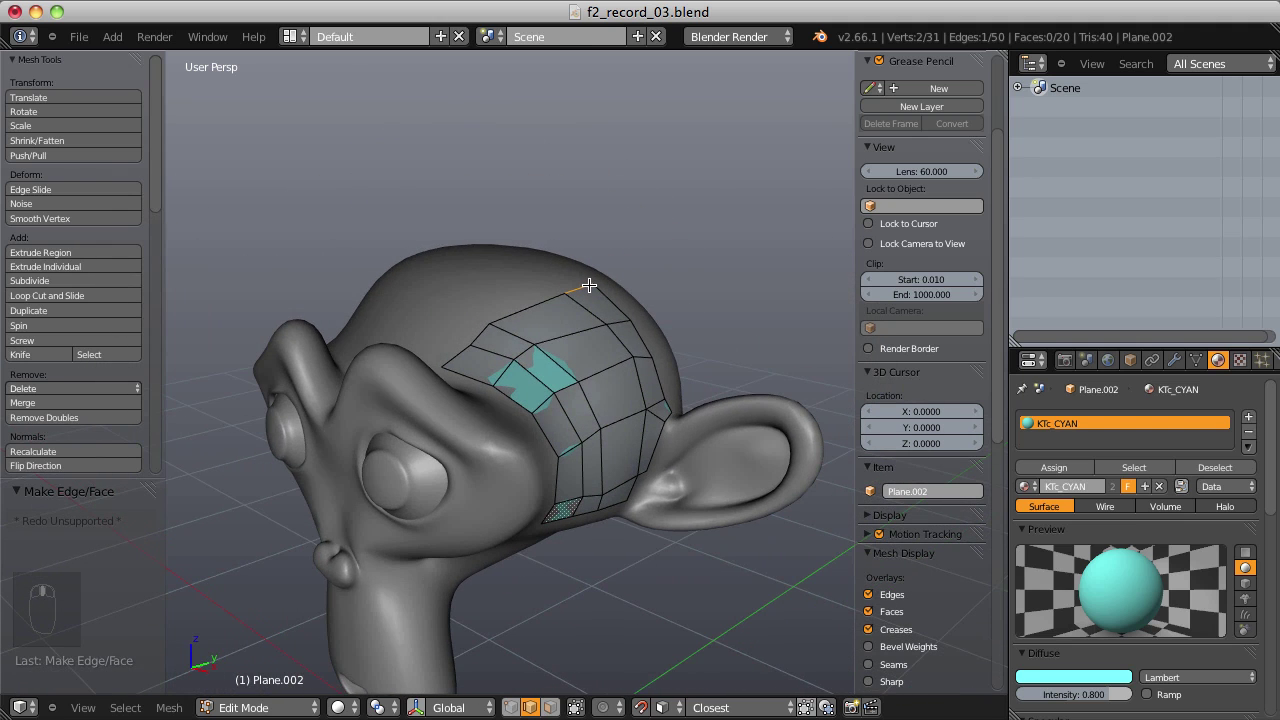